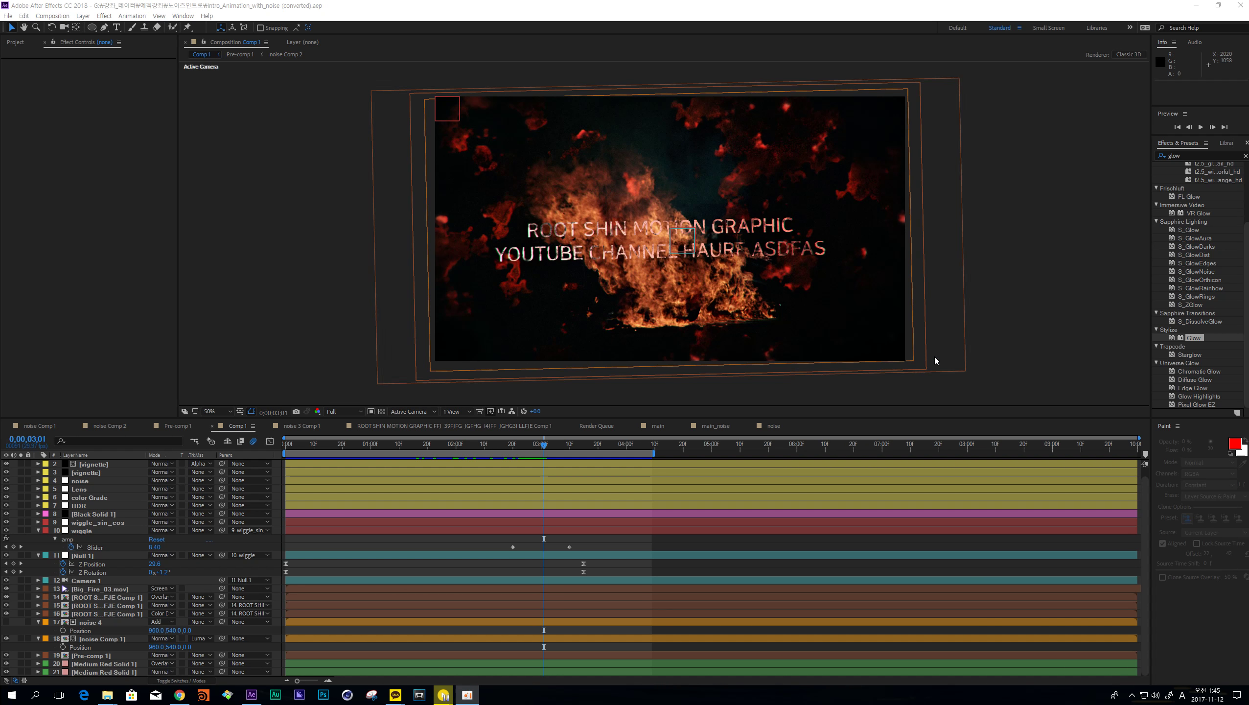
- Switch to the ROOT SHIN MOTION GRAPHIC title comp and RAM-preview its text animation
drag(546, 447, 495, 449)
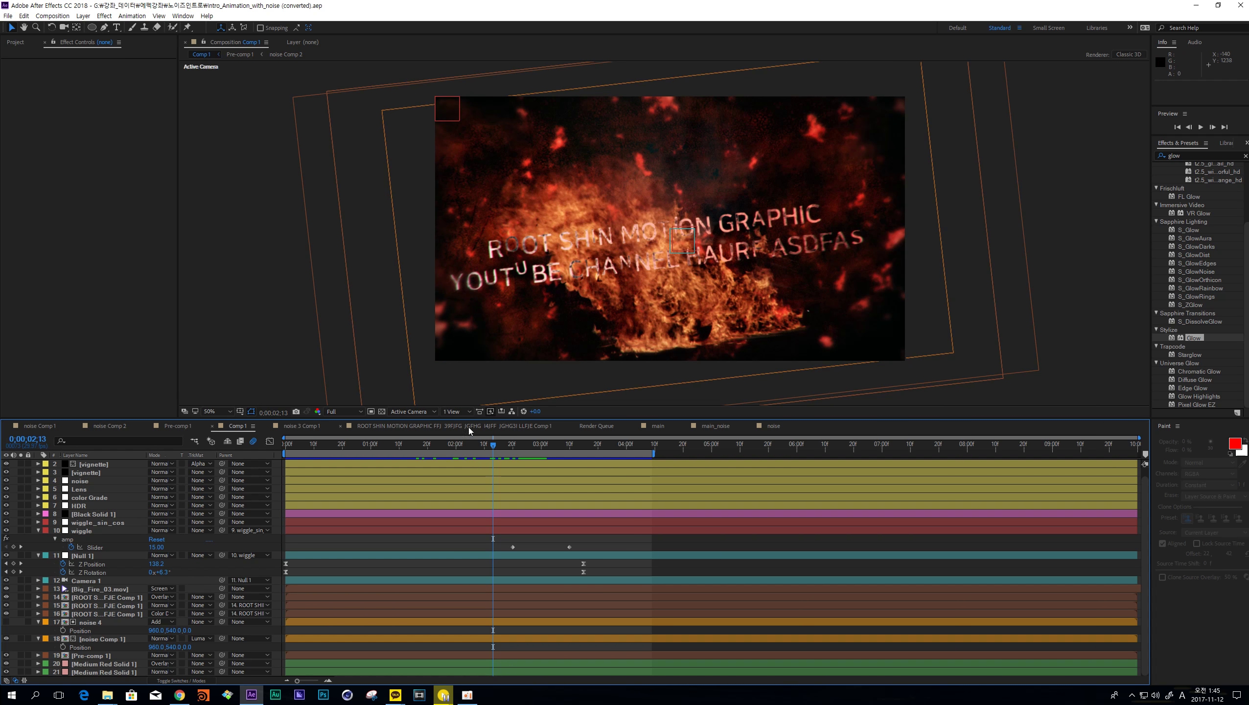
click(413, 426)
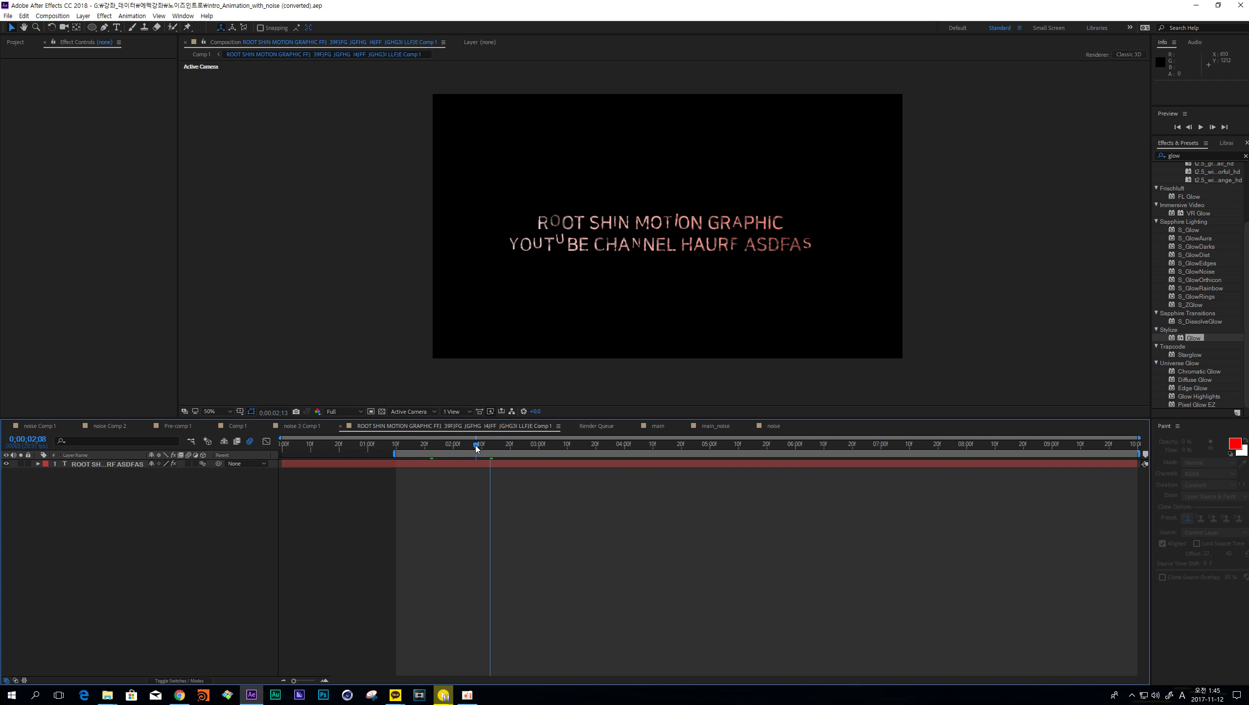
drag(475, 446, 439, 443)
key(space)
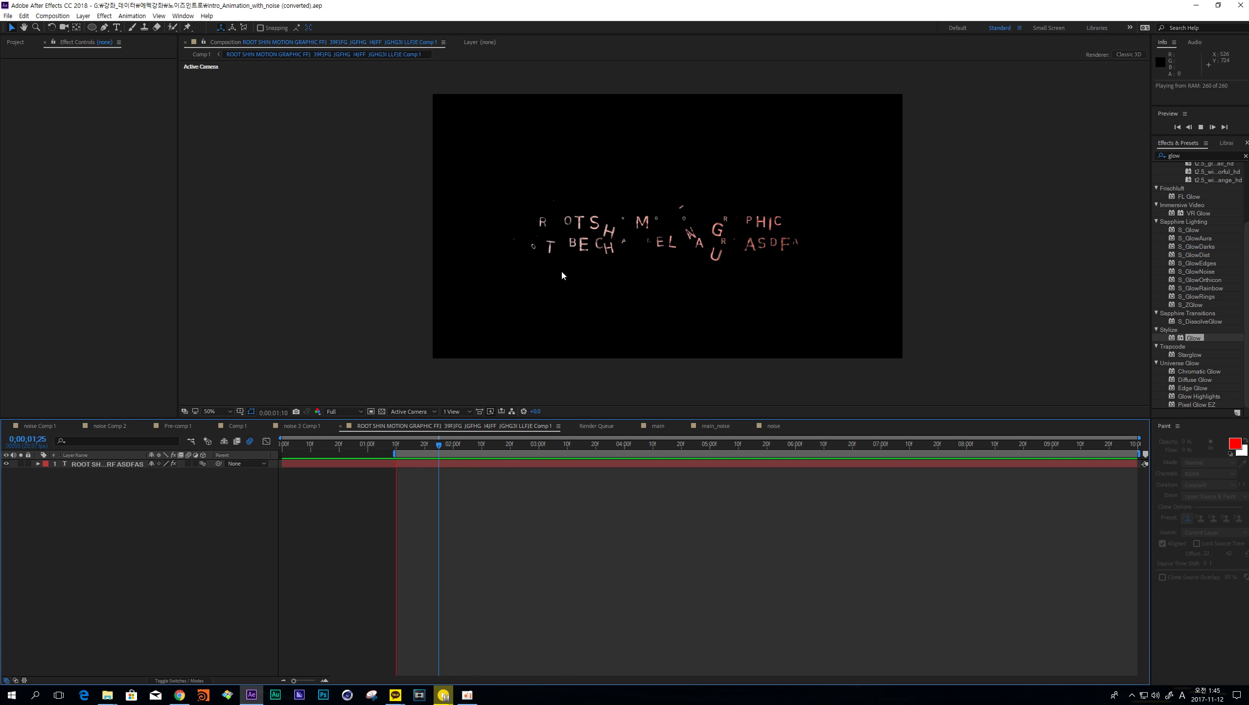
- Step through the scattering letters from 01:13 at 100% magnification, then return to 50%
drag(434, 446, 405, 447)
click(722, 246)
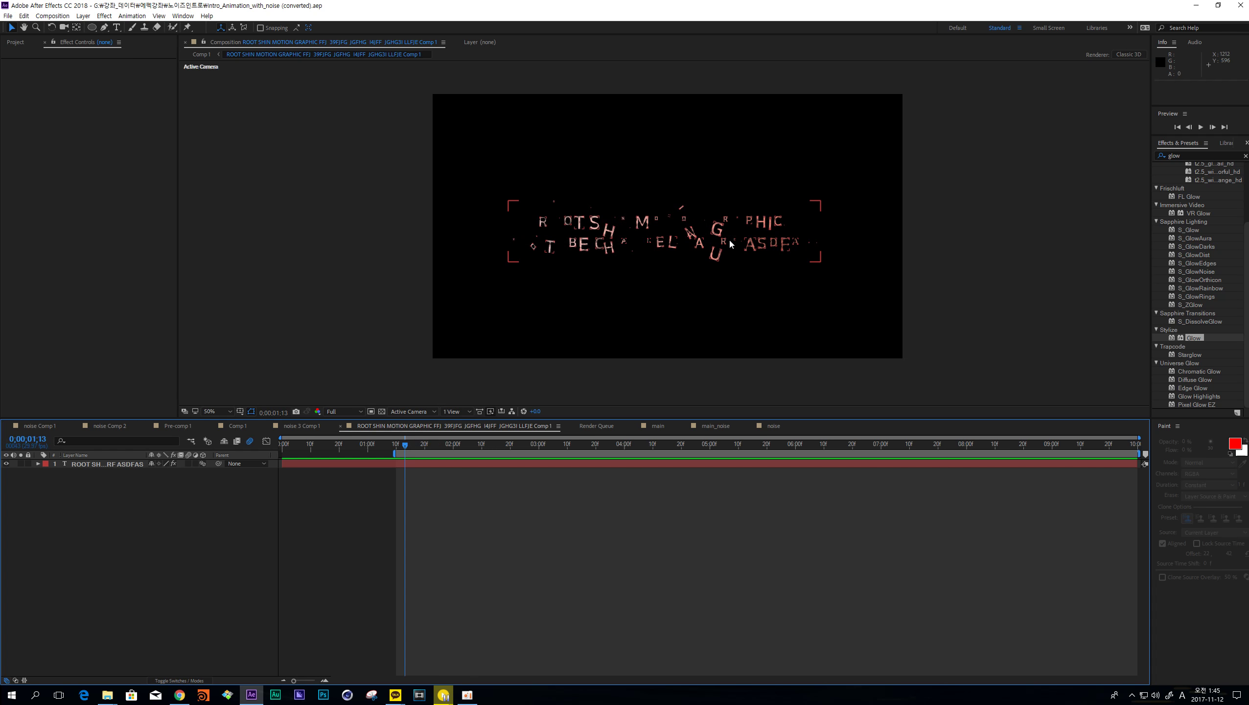
key(period)
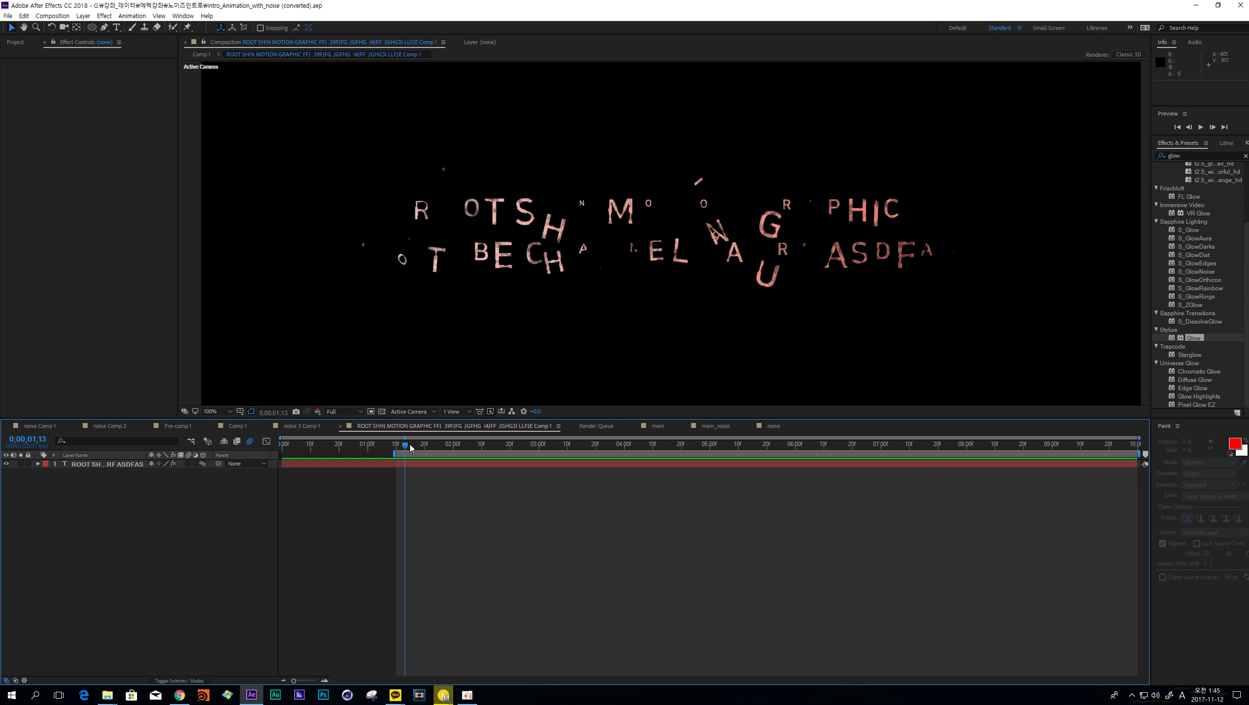
drag(410, 448, 469, 447)
key(comma)
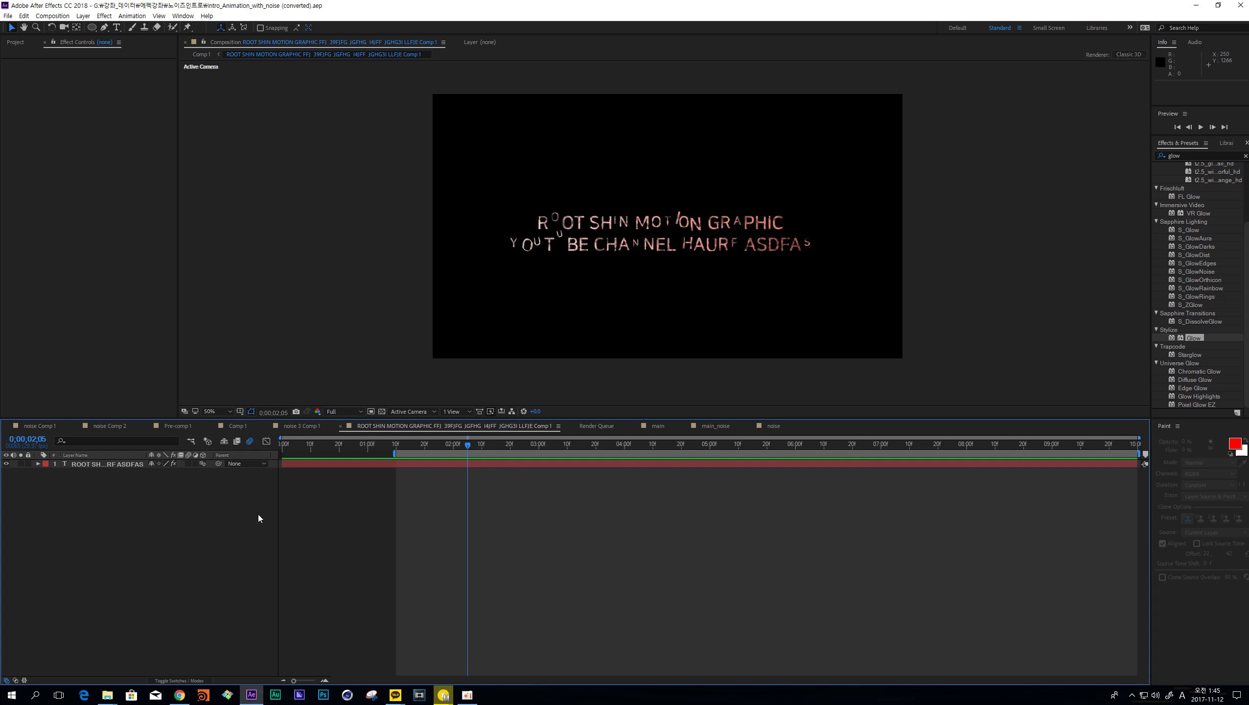
- Create a new composition named 'text'
click(18, 42)
key(ctrl+n)
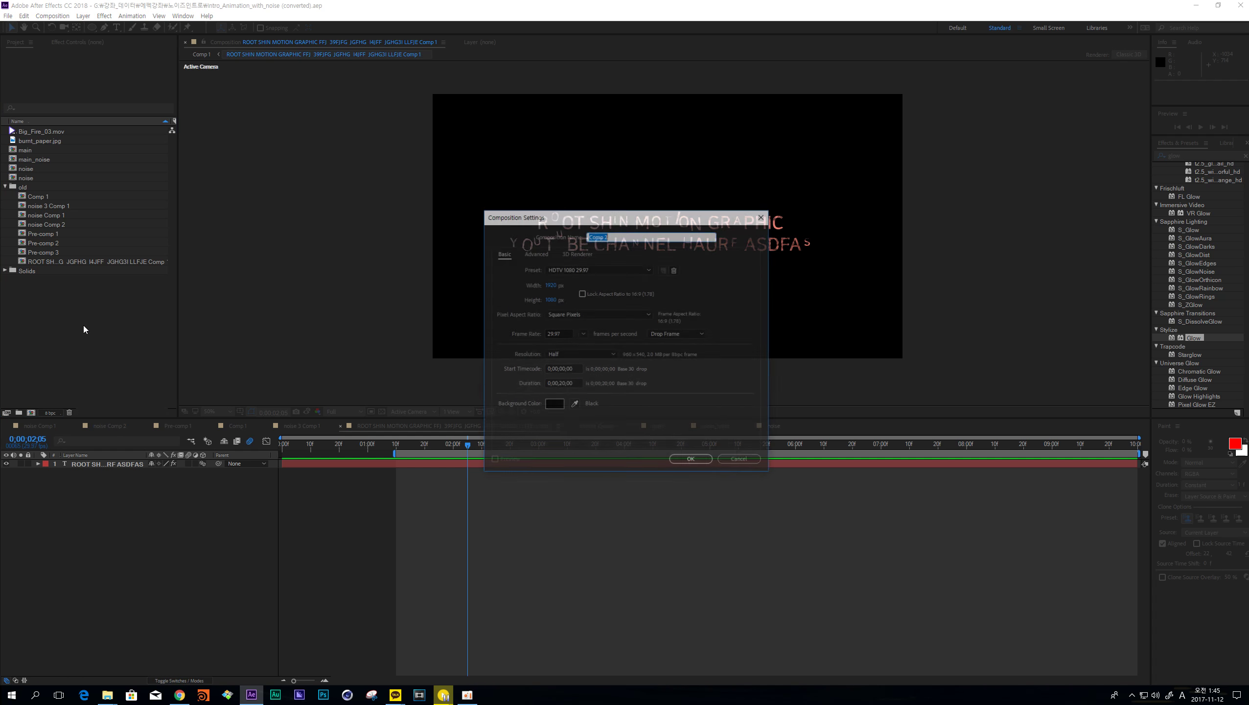
text(text)
key(Return)
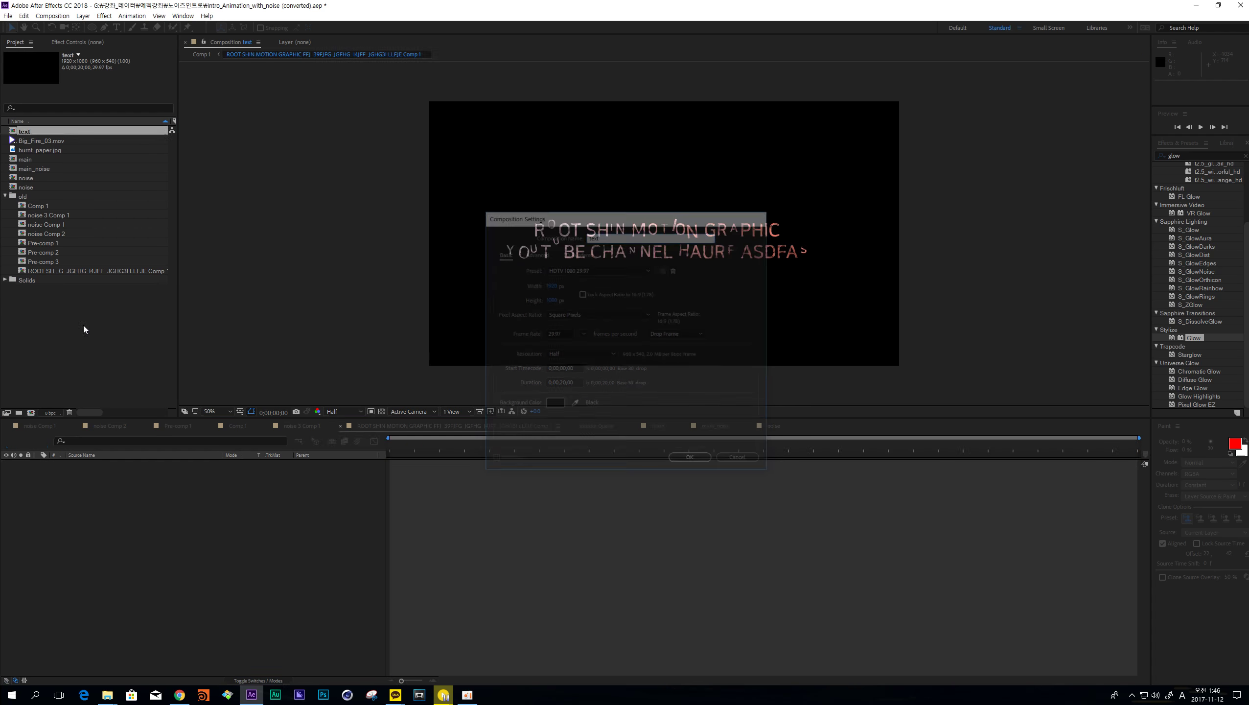
- Type a two-line text layer reading 'ROOT SHIN WW' / 'YOUTUBE CHANNEL'
key(ctrl+t)
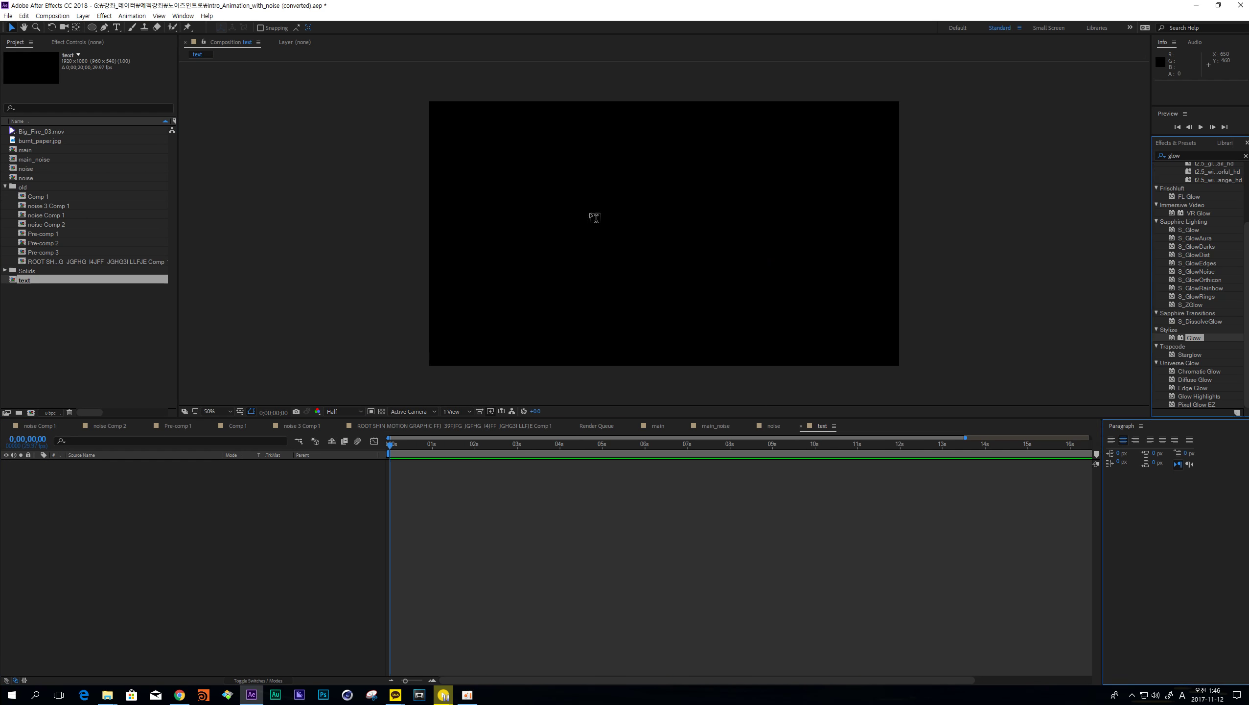
click(591, 220)
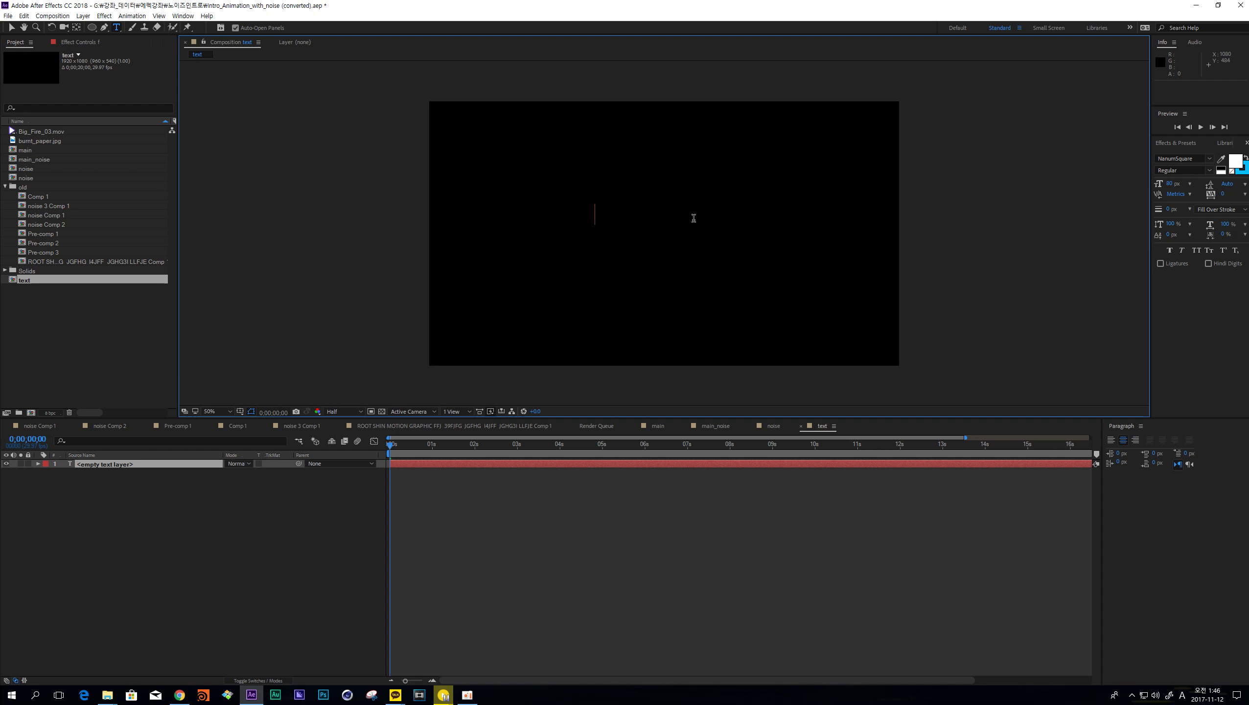
text(ro)
text(ot)
key(ctrl+a)
text(ROOT)
text( SHIN FFEJI)
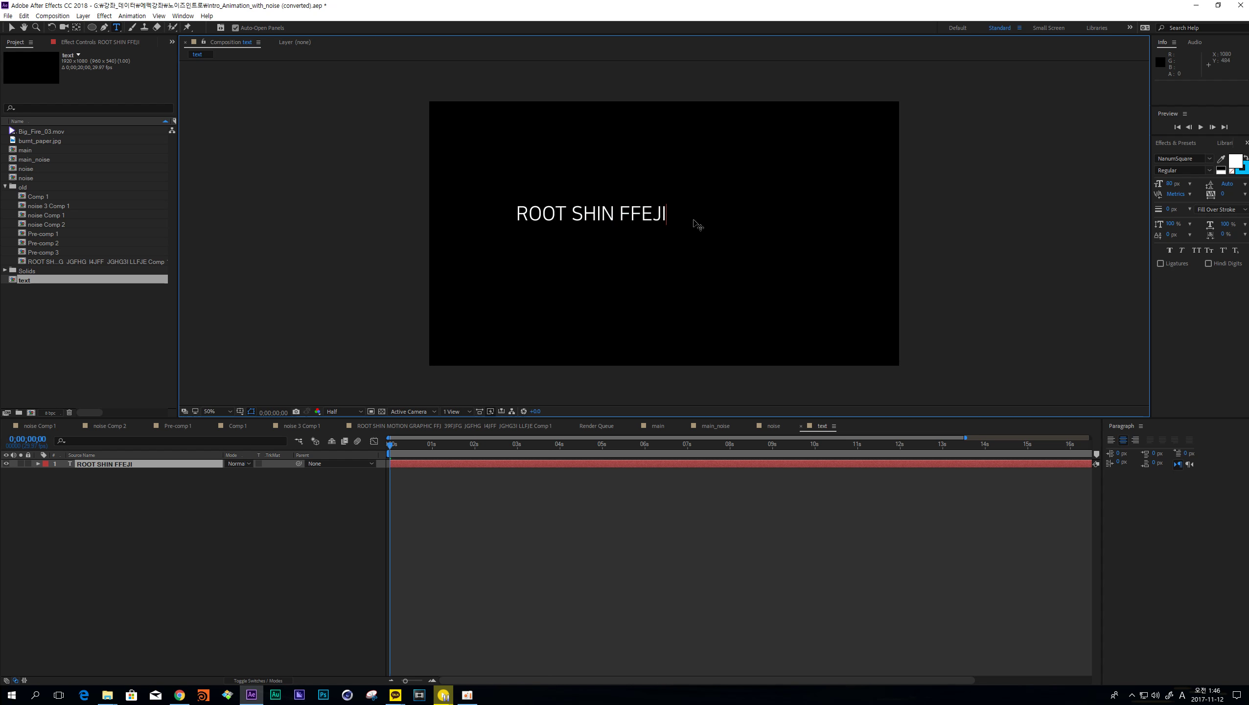
text(L)
key(BackSpace)
key(BackSpace)
key(BackSpace)
key(BackSpace)
key(BackSpace)
key(BackSpace)
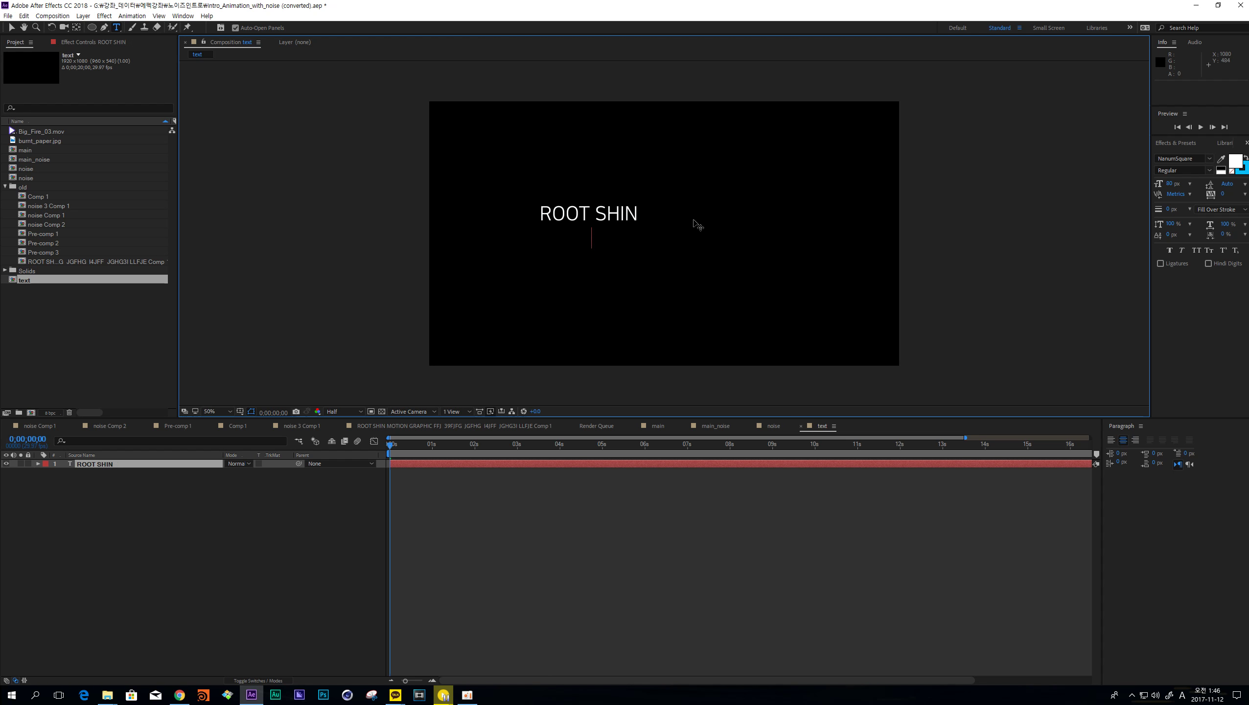
text(YOU TU)
text(TUBE)
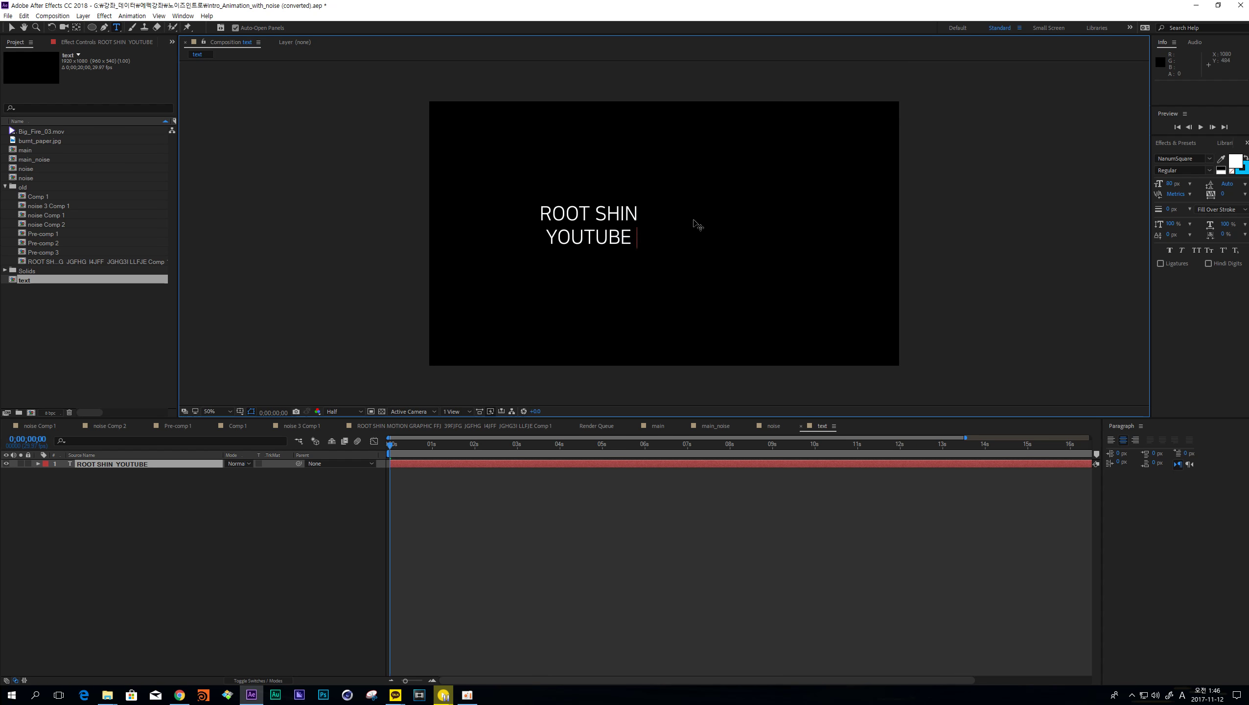
text( CHANE)
key(BackSpace)
text(NE)
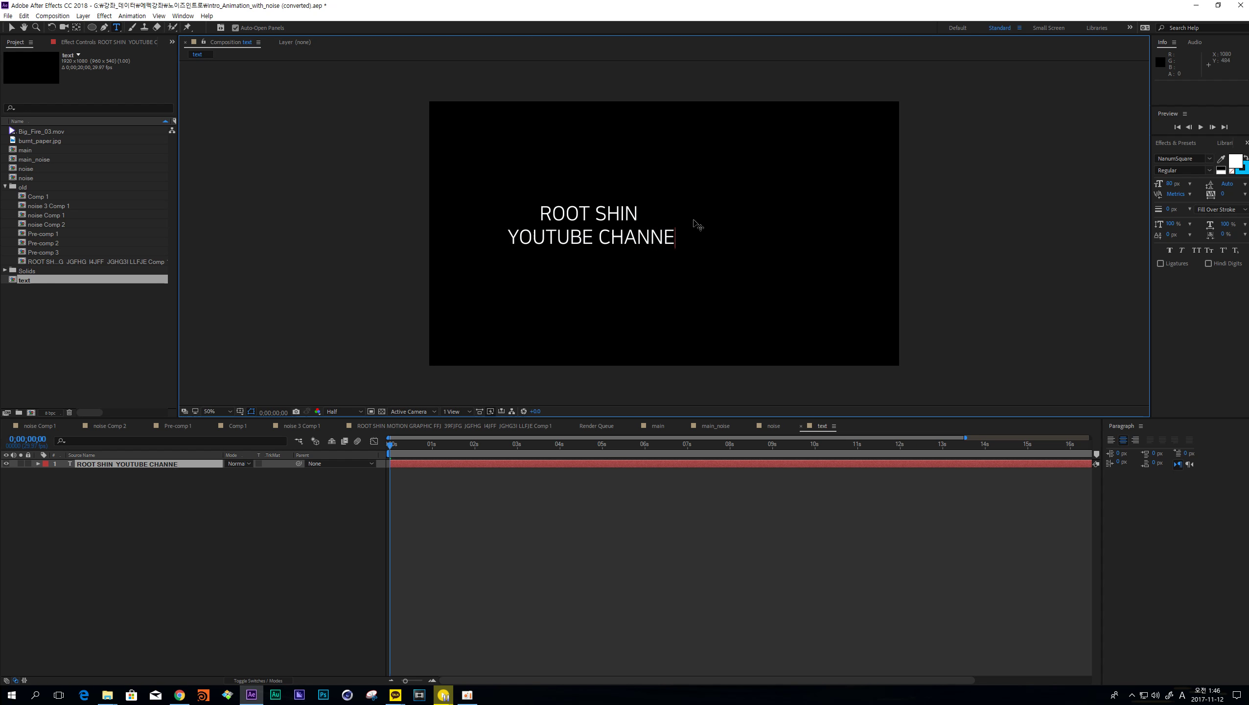
text(L)
text(F)
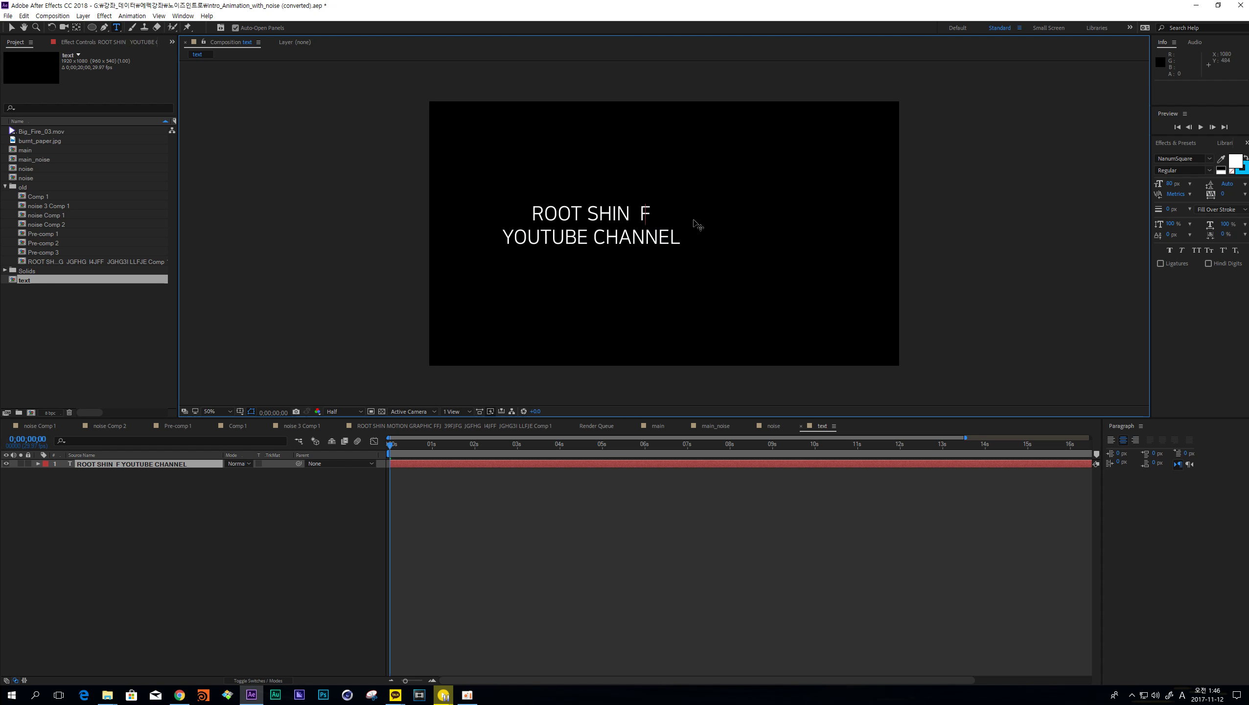
key(BackSpace)
text(WWI)
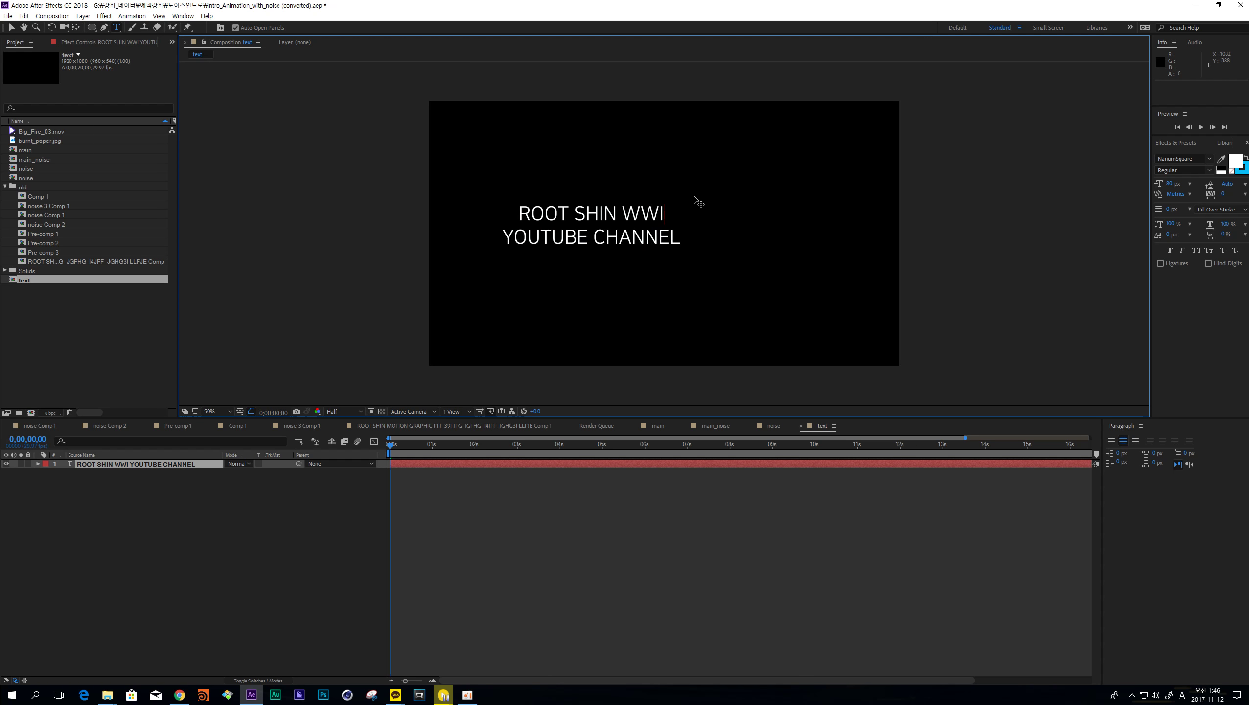
key(BackSpace)
- Commit the text and move the title toward the centre of the frame
click(552, 464)
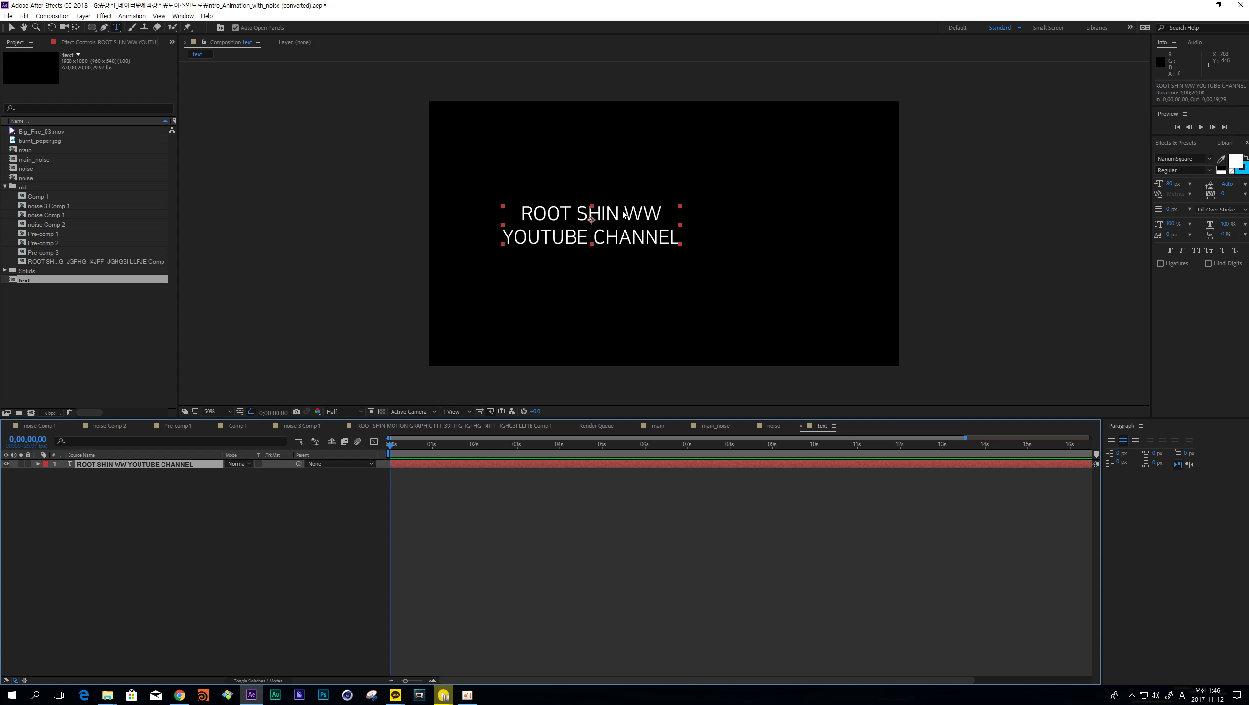
key(v)
mouse_move(620, 217)
mouse_down()
mouse_move(707, 228)
mouse_move(681, 229)
mouse_up()
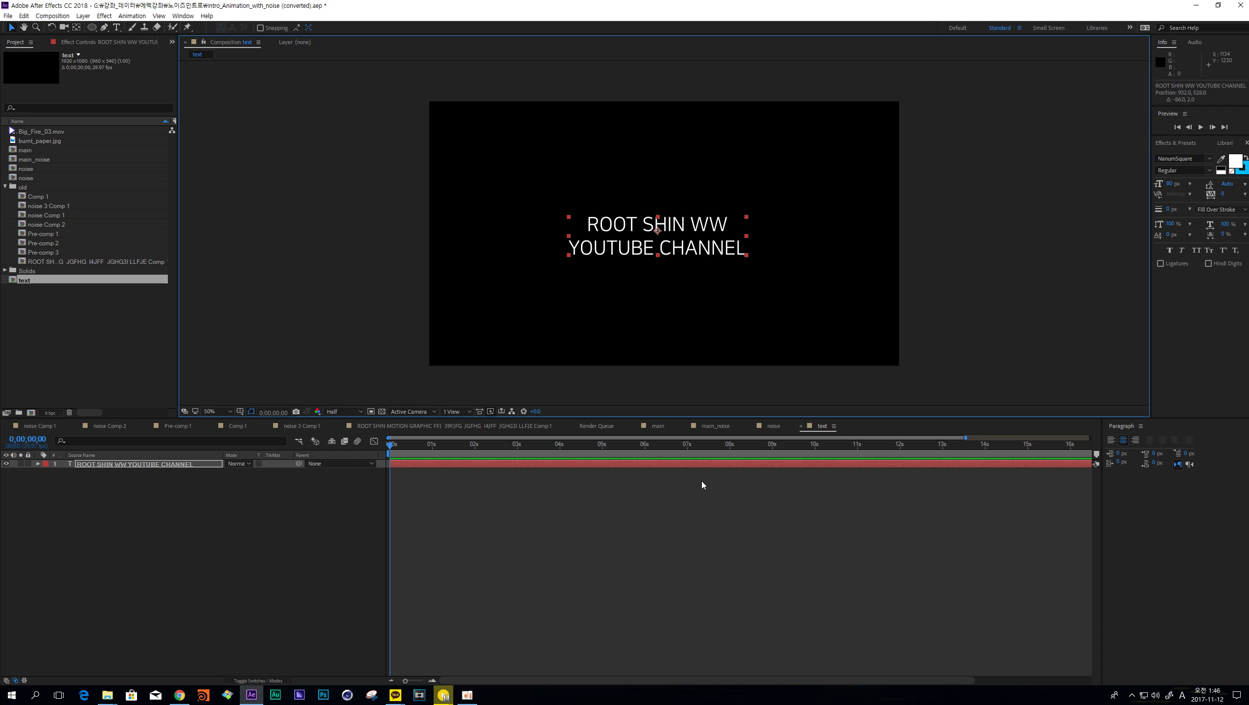
- Move the playhead to 0:00:00:29, select the text layer and twirl open its Text and Transform groups
click(431, 446)
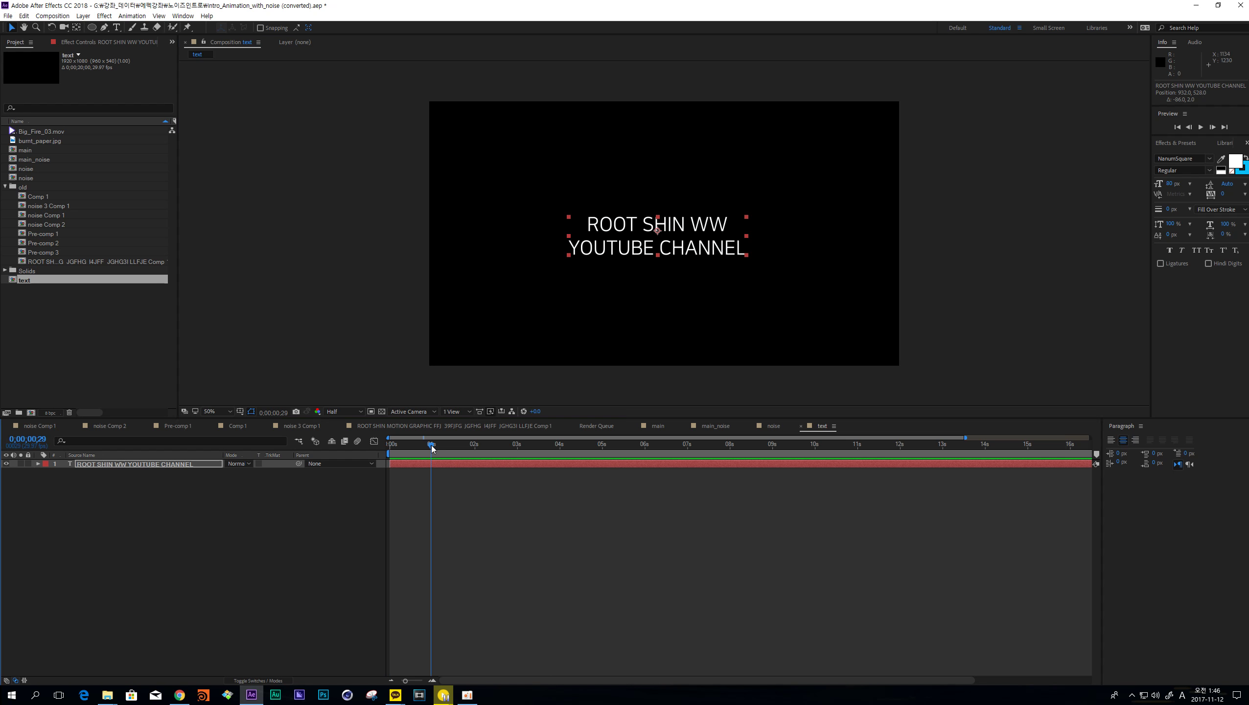
click(451, 502)
click(443, 462)
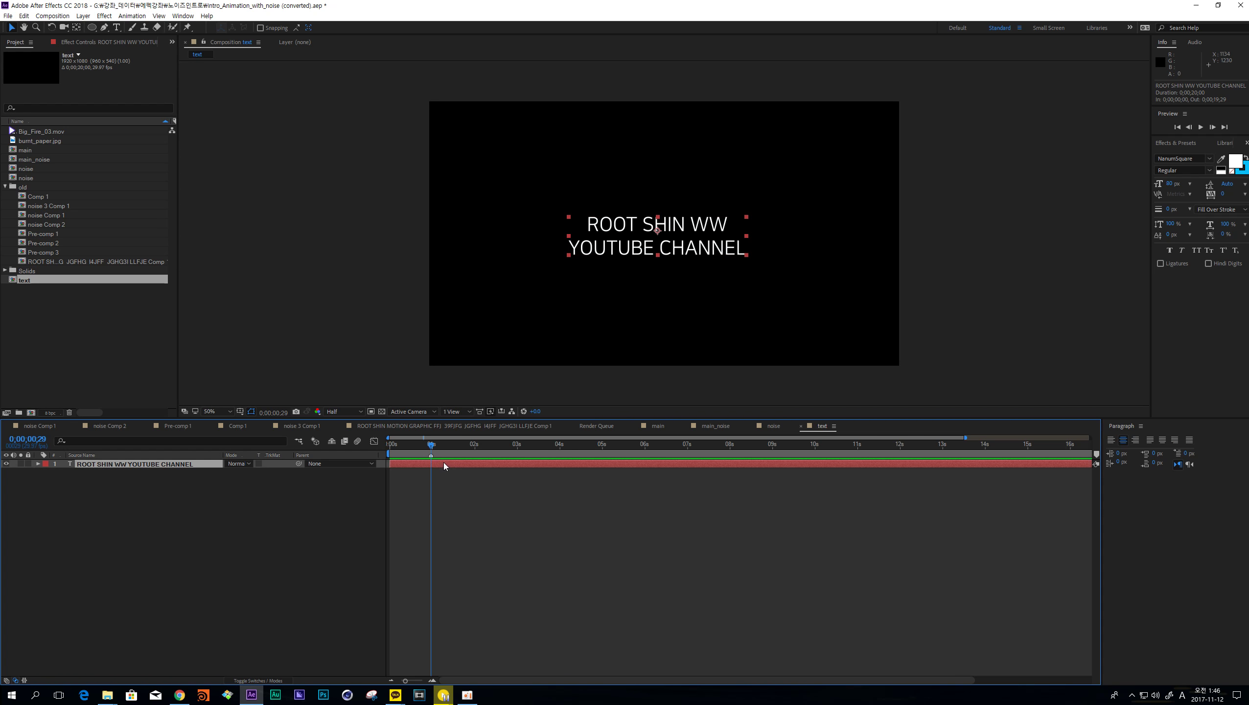
click(453, 507)
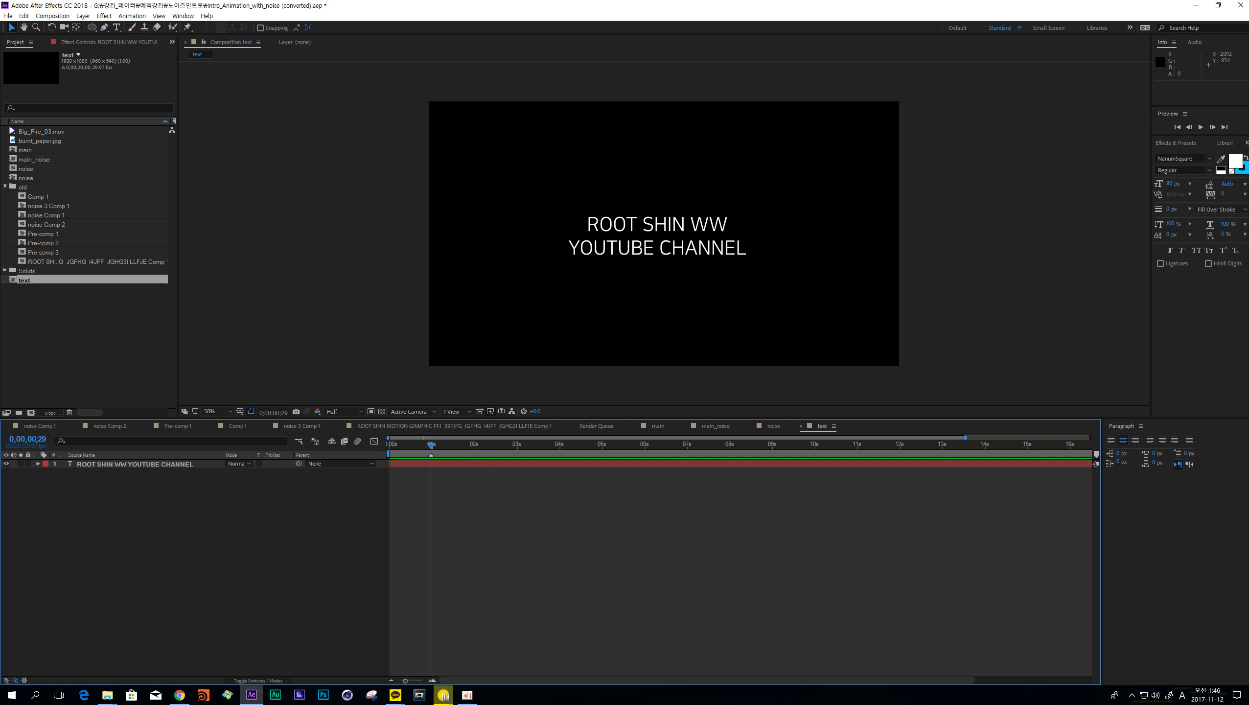
click(88, 467)
click(109, 465)
click(434, 499)
click(447, 466)
click(437, 496)
click(134, 465)
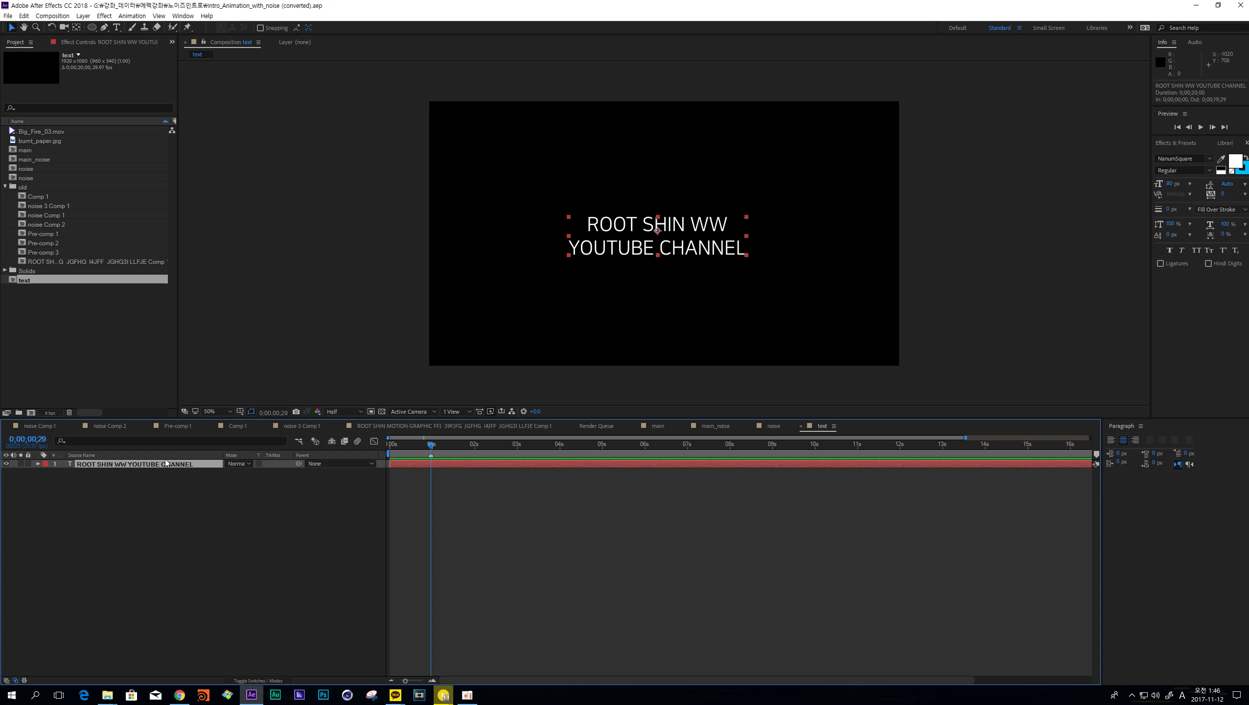
click(39, 464)
click(289, 473)
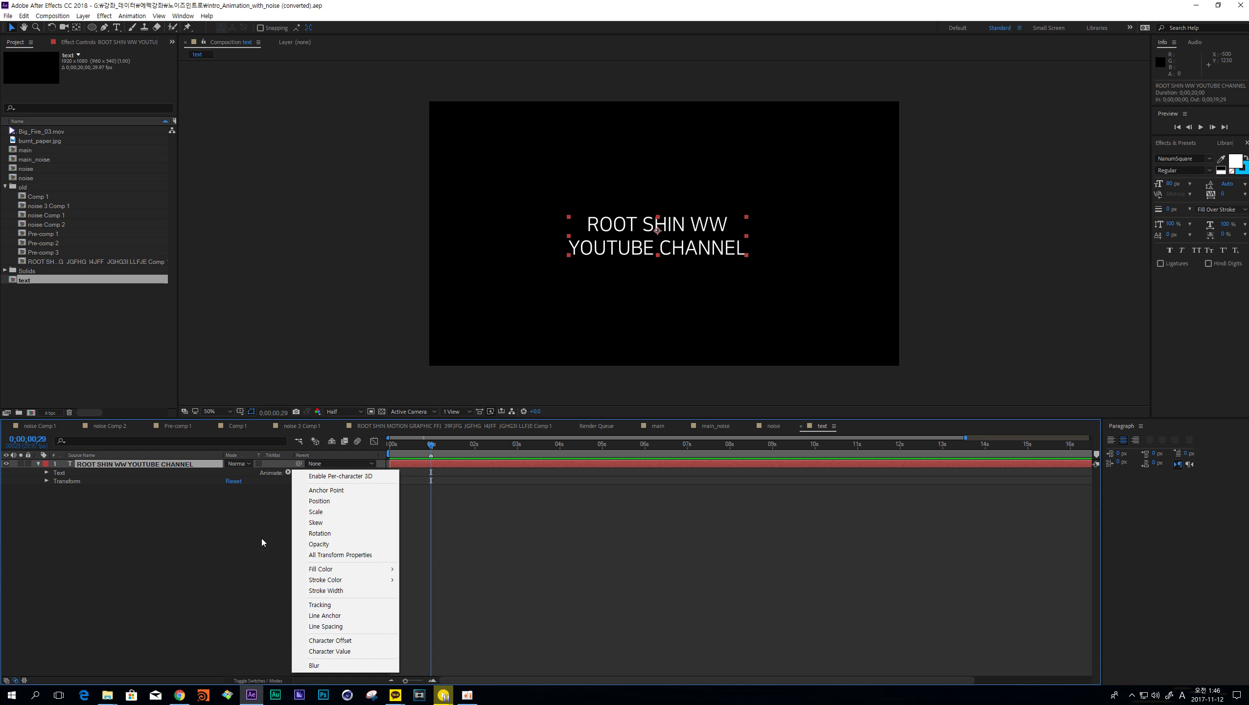
- Add a Scale animator (Animator 1) to the title text from the Animate menu
click(262, 539)
click(289, 473)
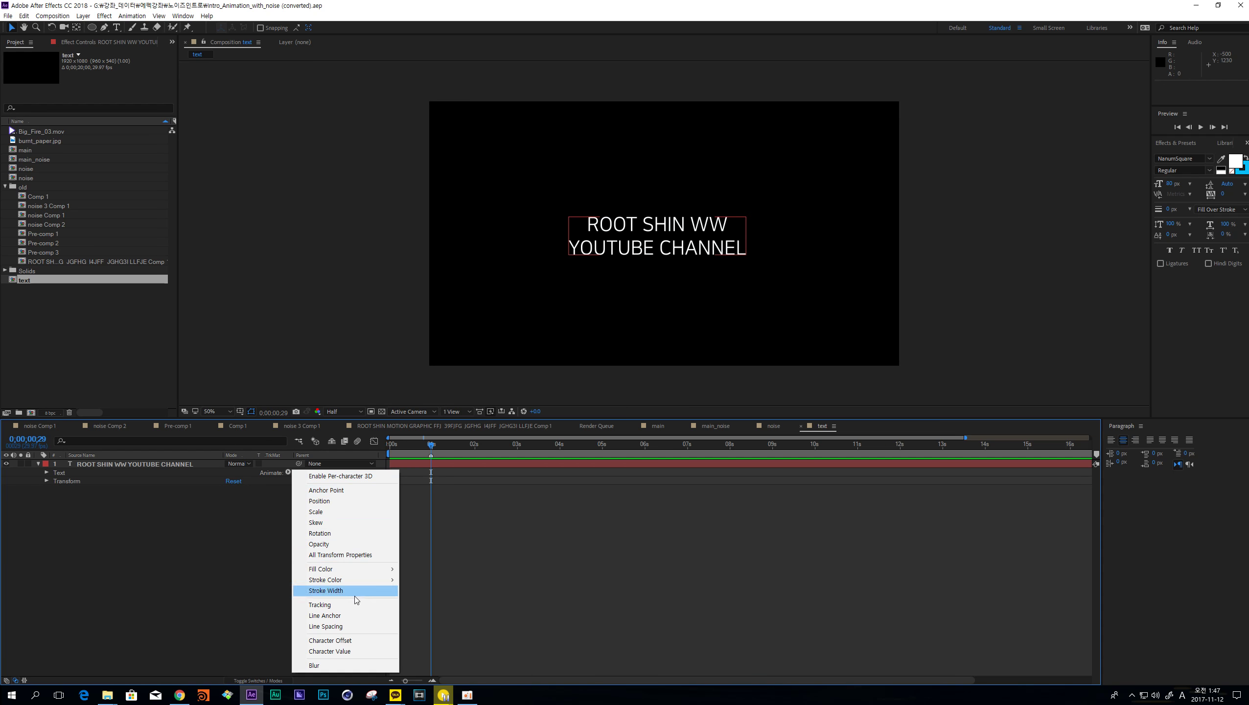
key(Escape)
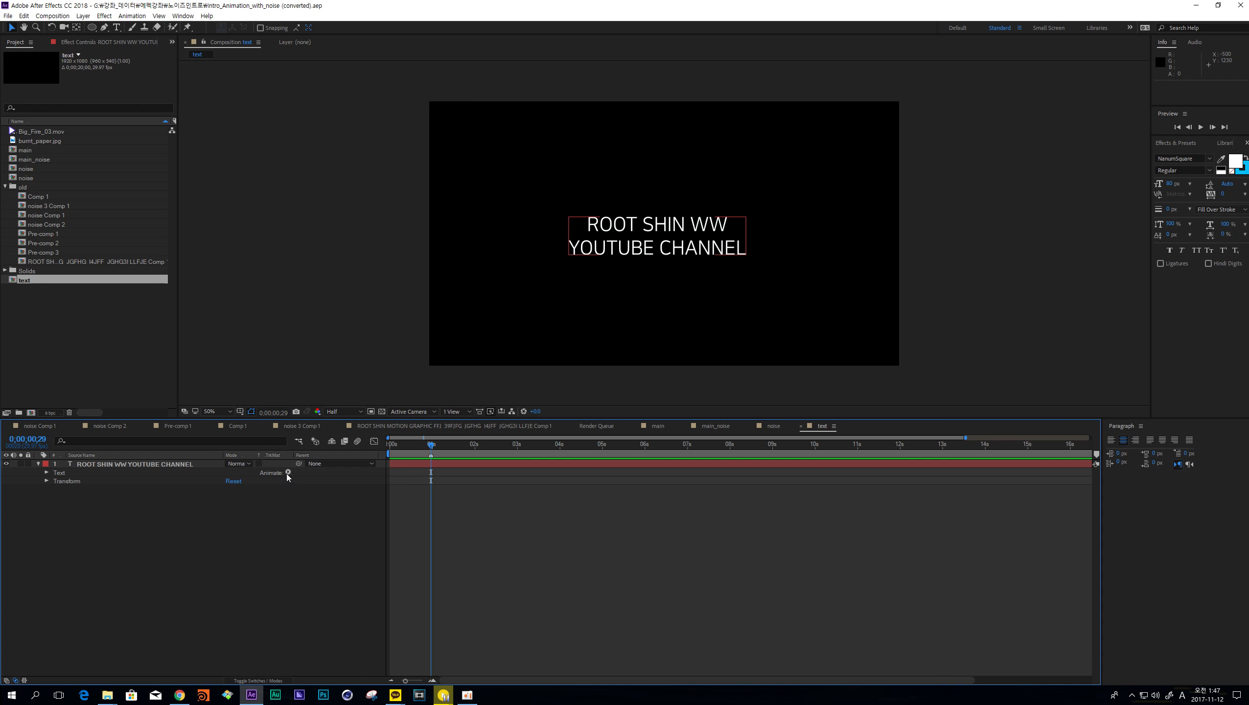
click(287, 473)
click(258, 556)
click(288, 472)
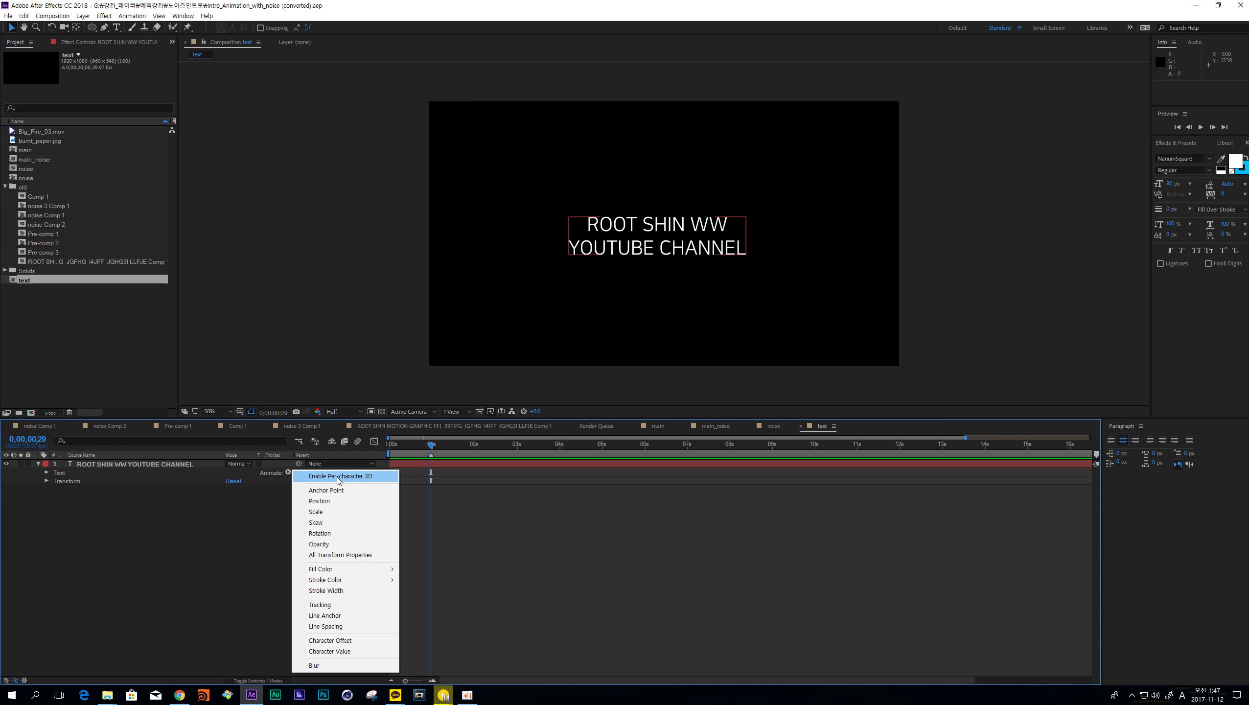
click(336, 512)
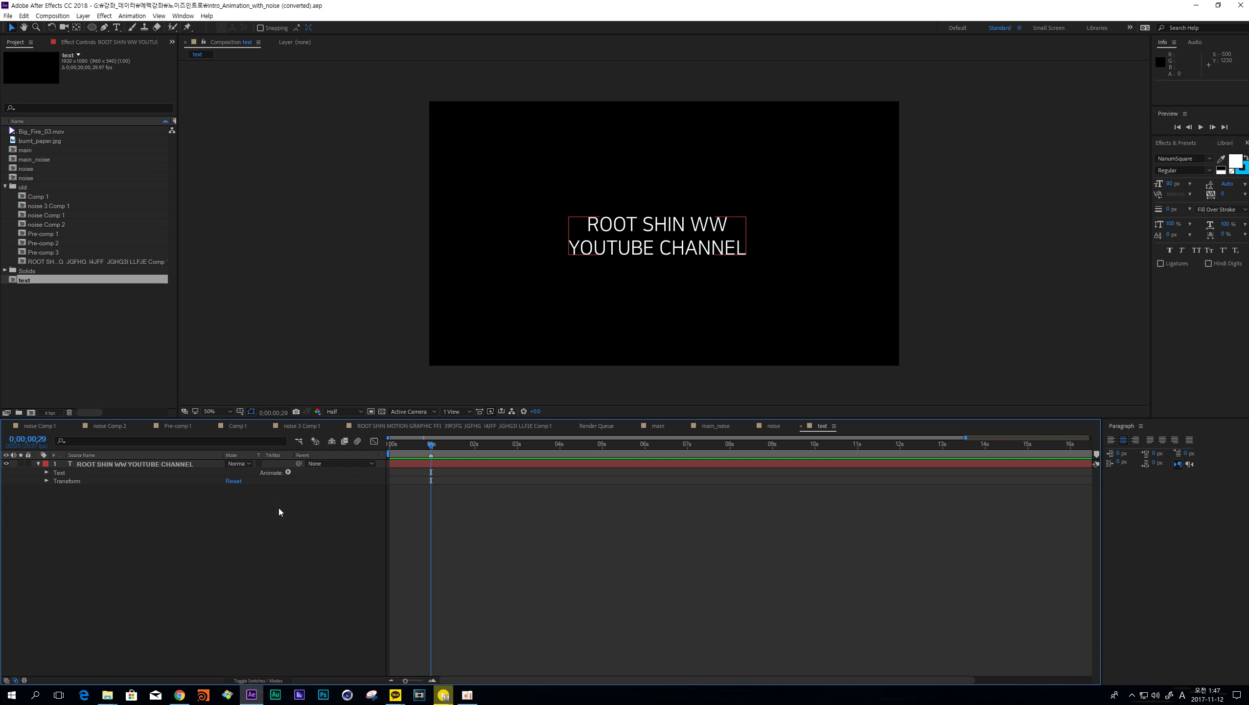
click(288, 473)
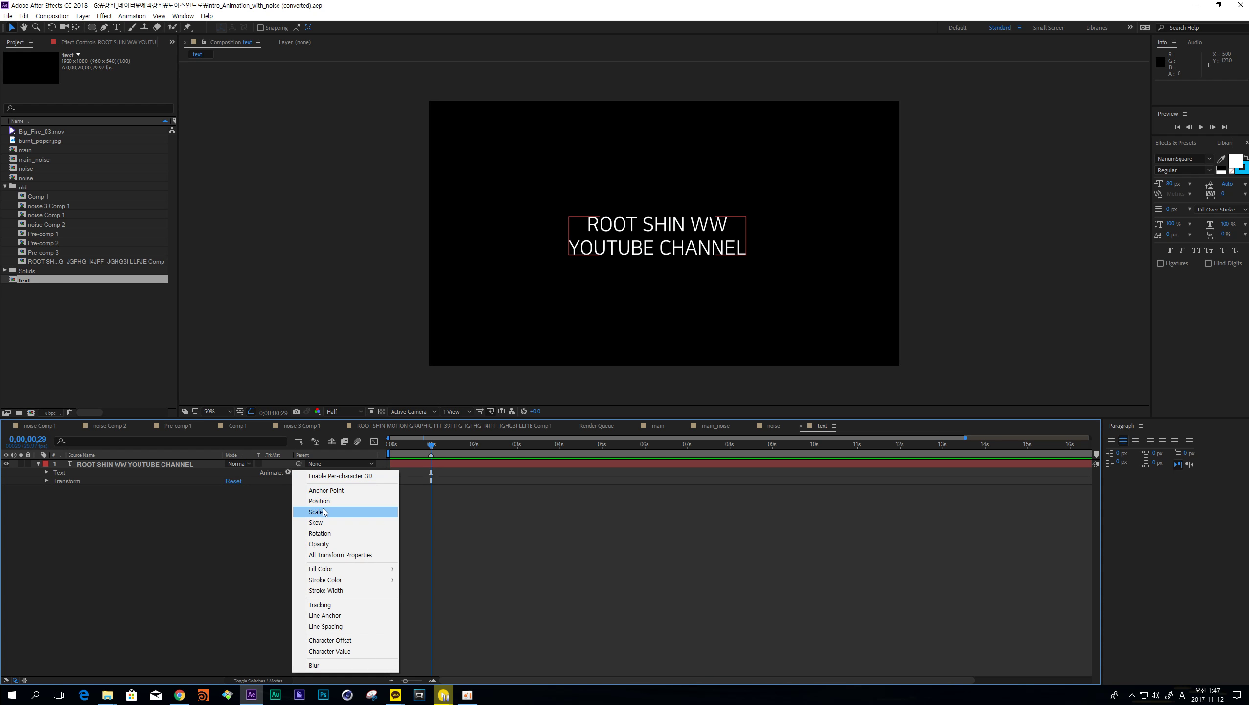
click(323, 513)
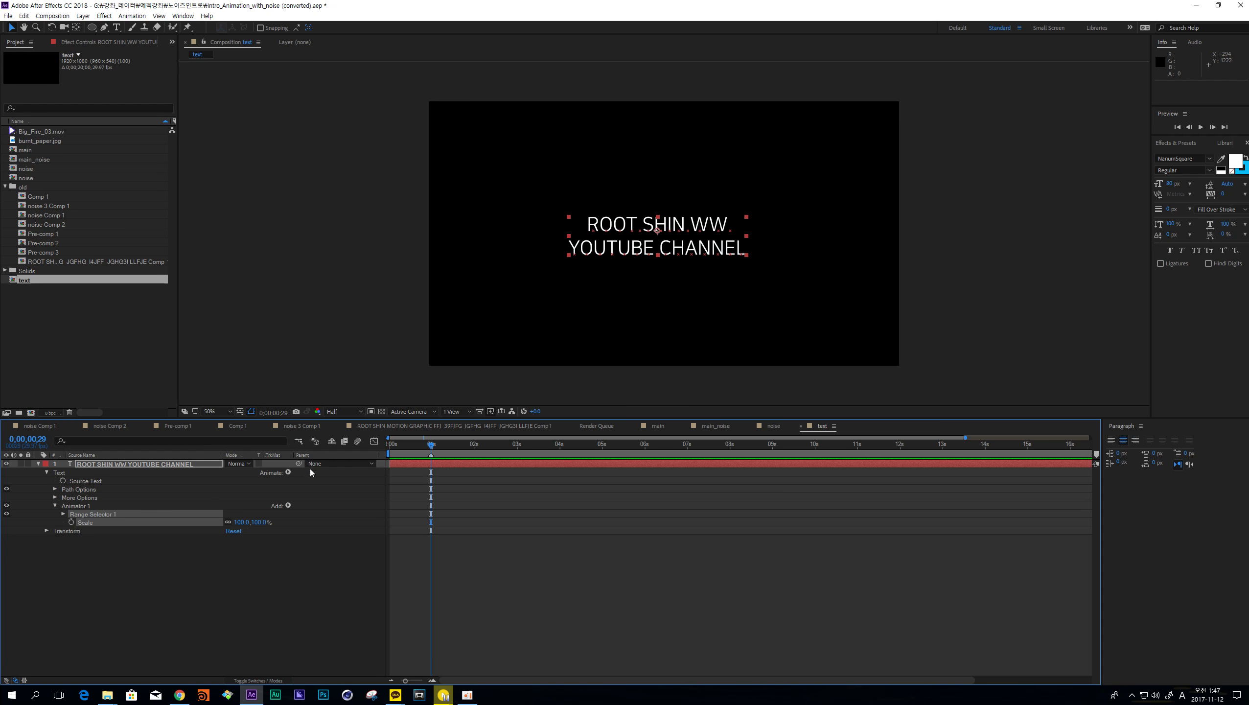
- Select Animator 1's Scale property and drag its value down to shrink the characters
click(79, 507)
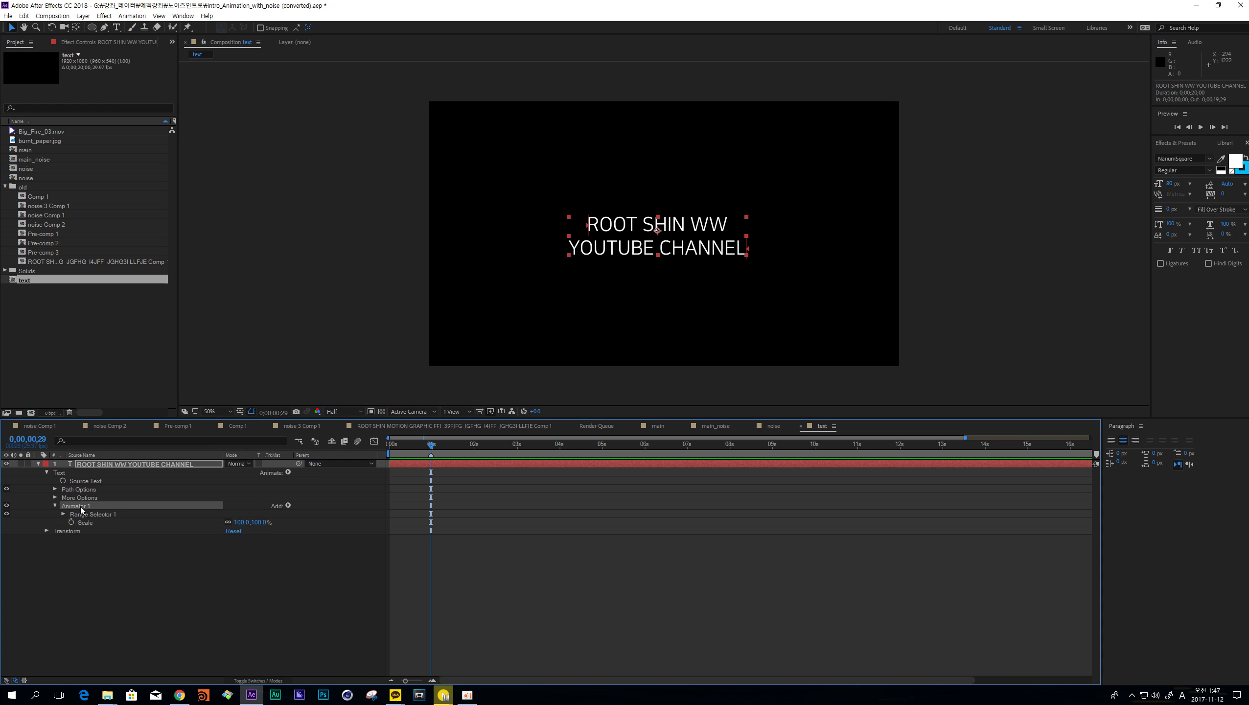
click(86, 524)
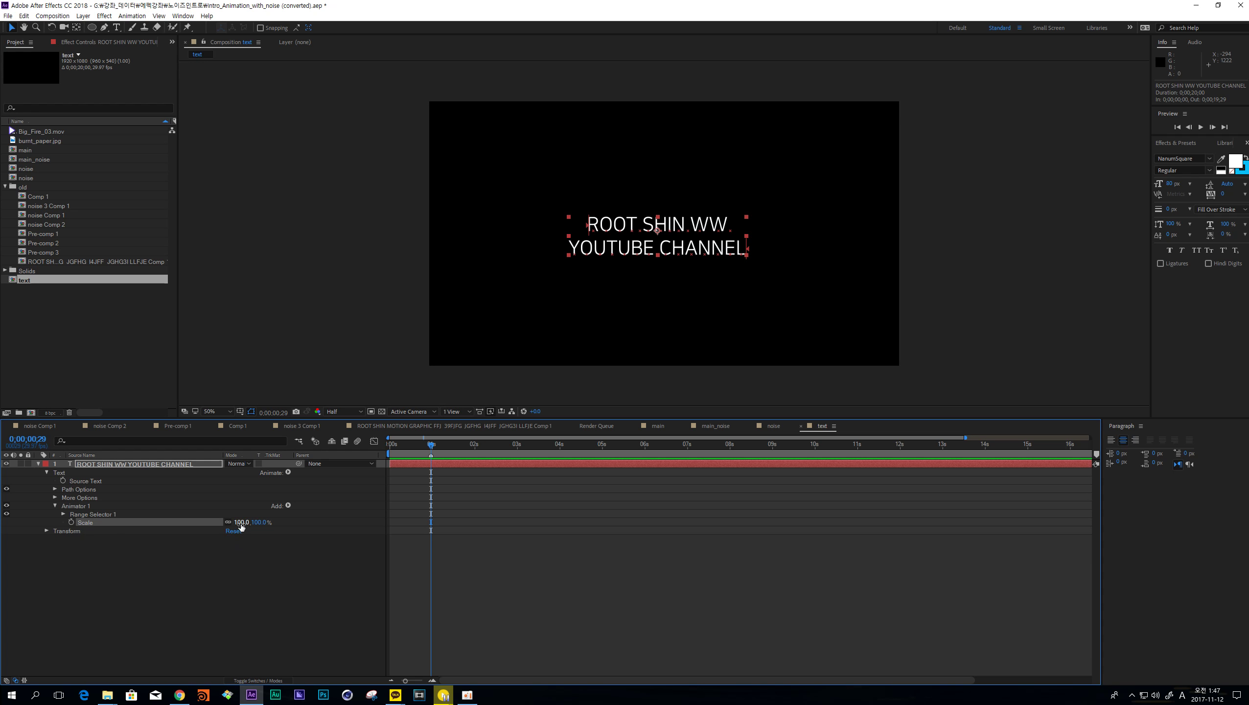
drag(237, 522, 201, 529)
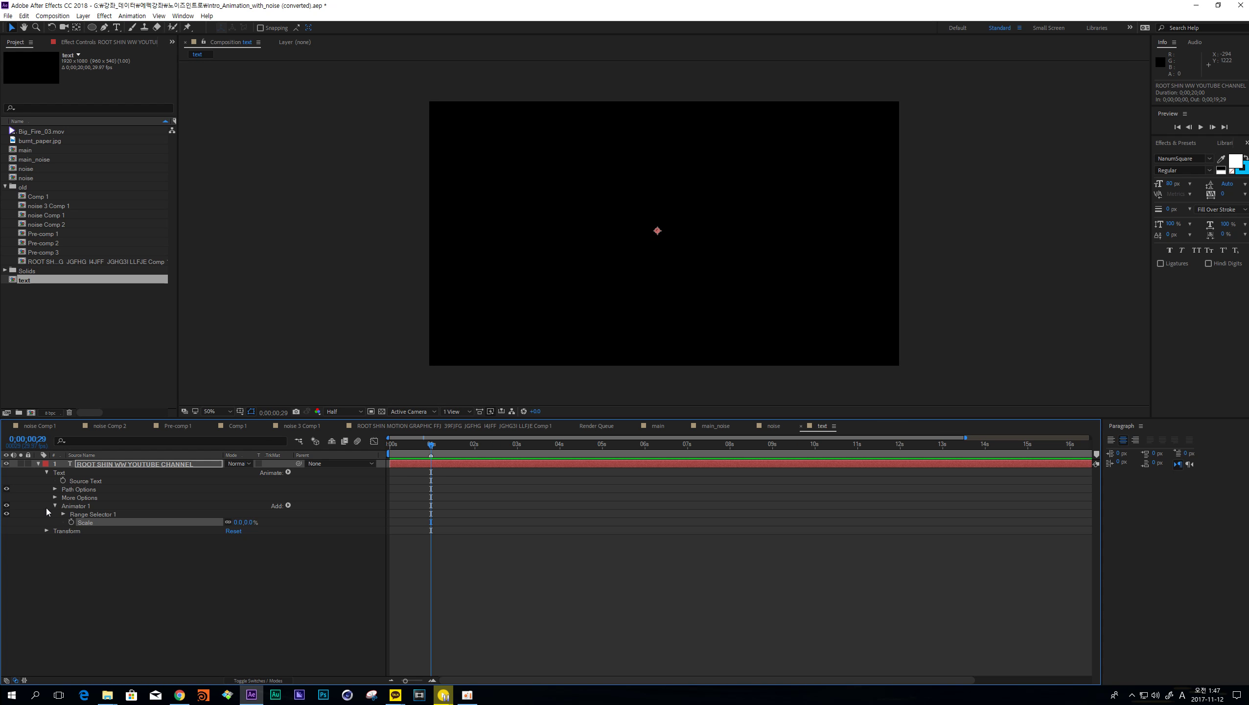
- Expand Range Selector 1 to show Start, End and Offset, and test Offset at about 54%
click(100, 513)
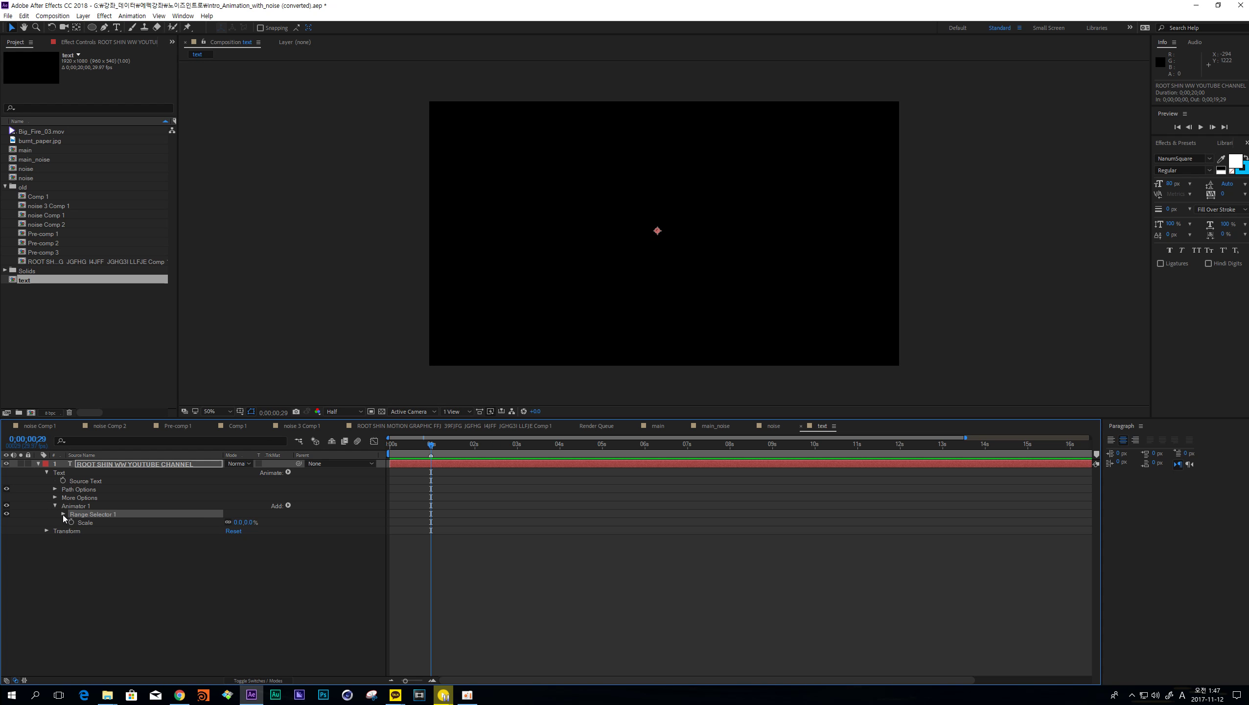
click(63, 514)
click(97, 529)
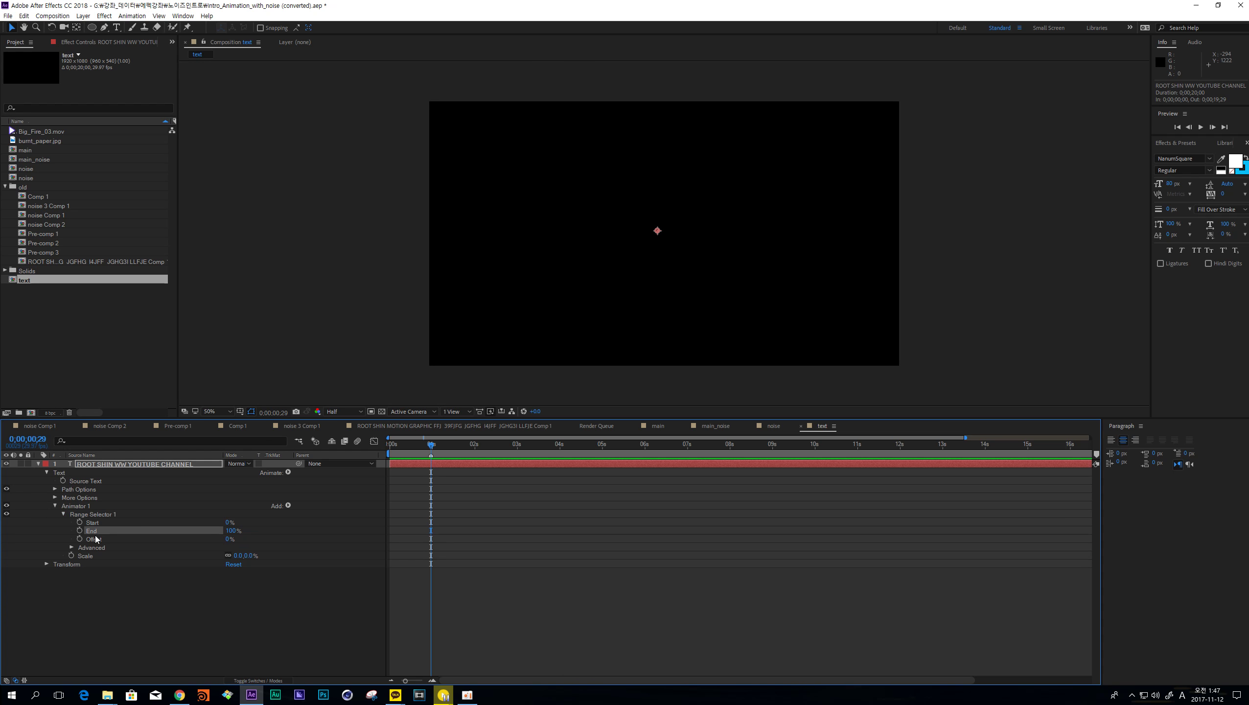
click(96, 523)
click(95, 531)
click(98, 540)
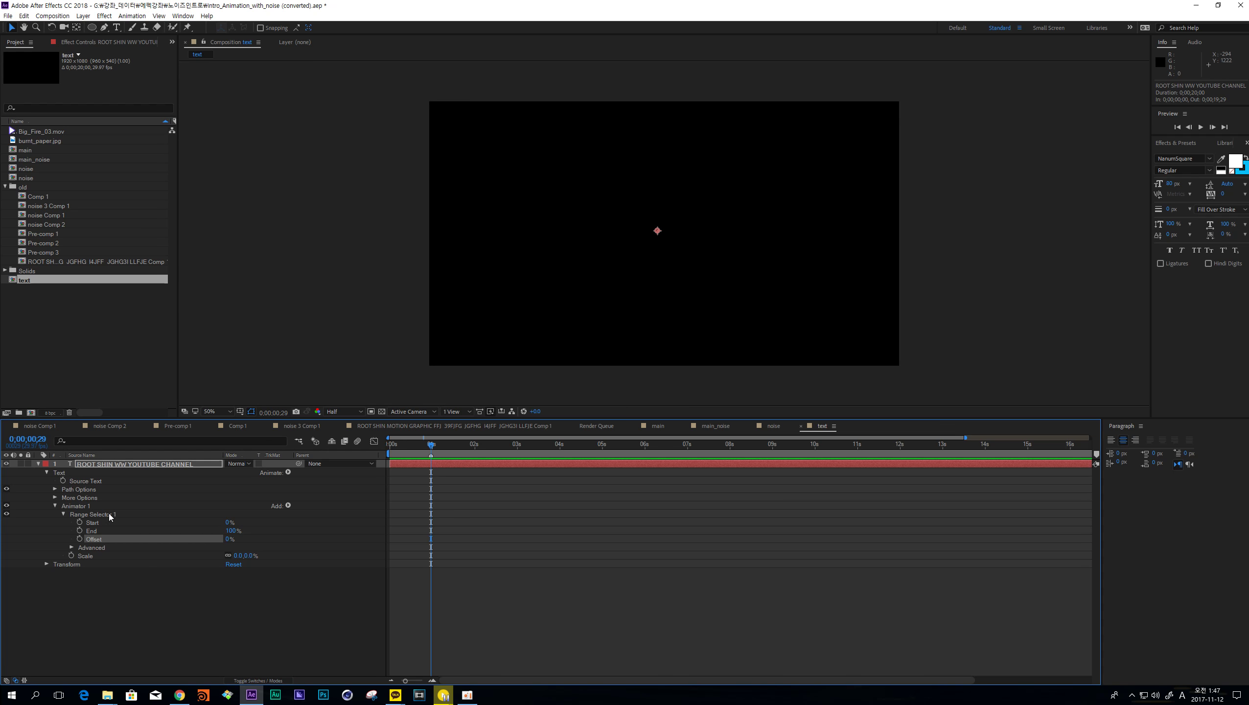
mouse_move(228, 543)
mouse_down()
mouse_move(253, 539)
mouse_move(234, 530)
mouse_up()
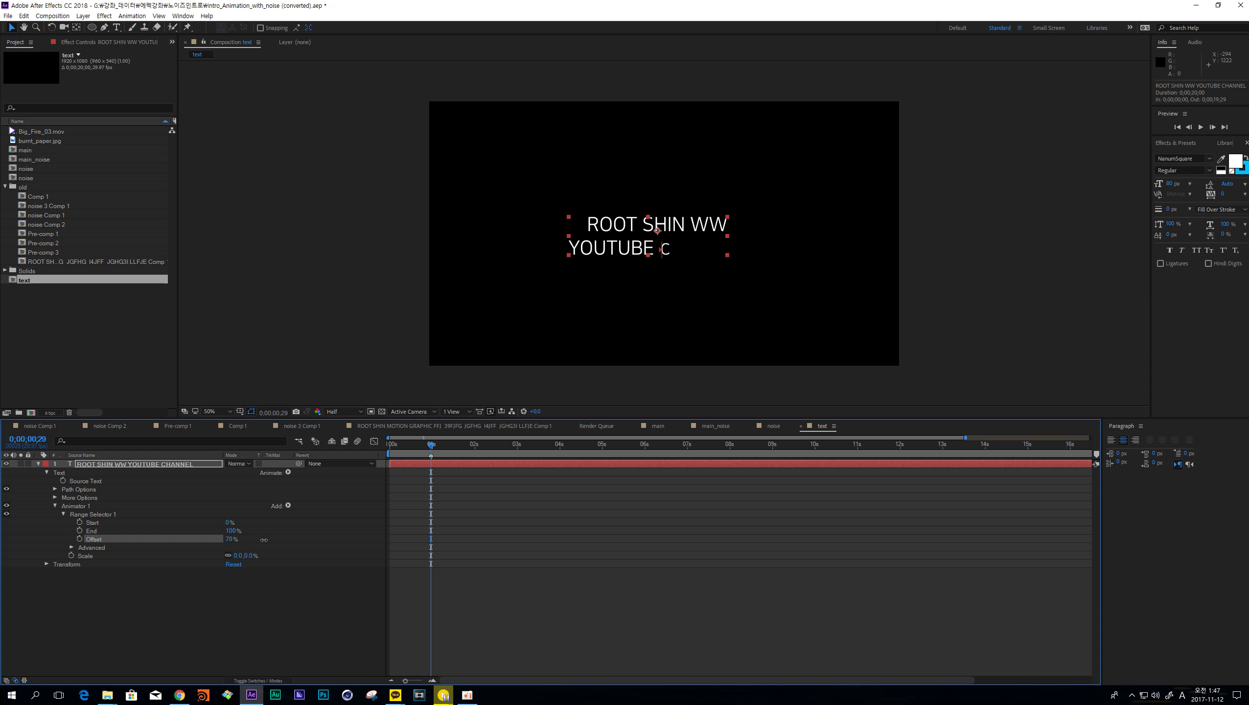
- Undo the Offset change, zoom the viewer to 200% and test Offset scrubs revealing YOUTUBE and CHANNEL
key(ctrl+z)
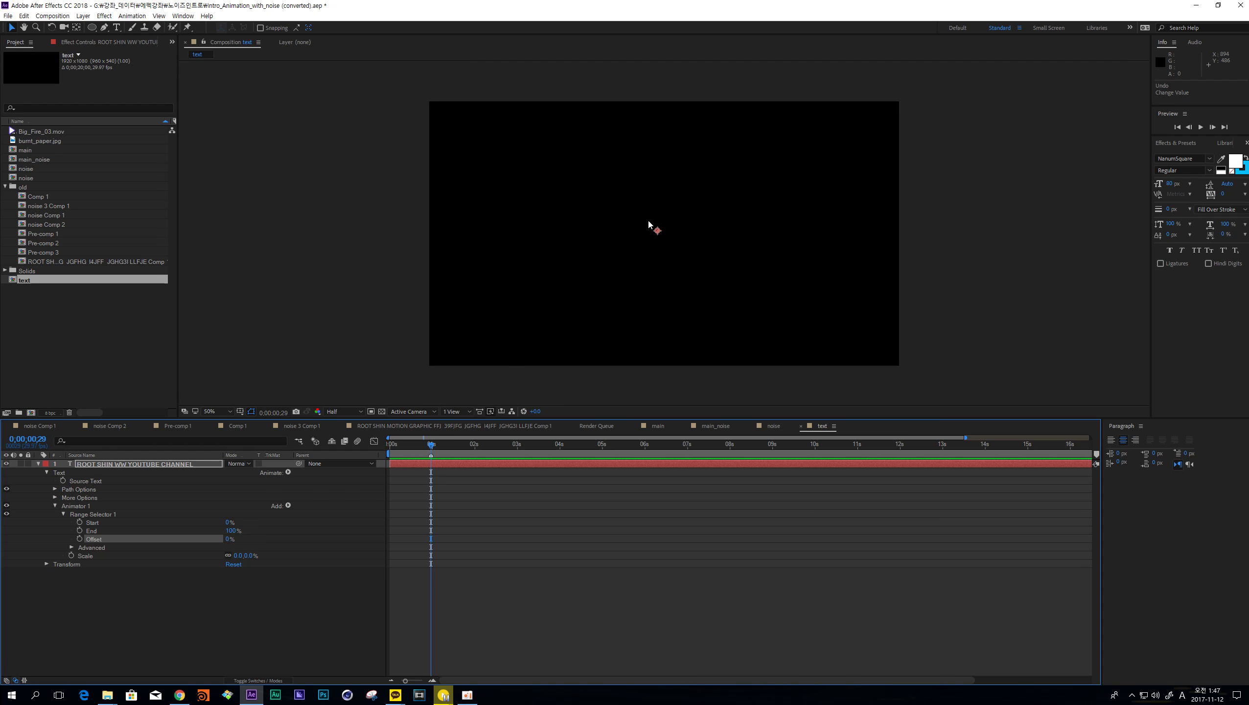
scroll(650, 223, up, 2)
drag(229, 539, 258, 537)
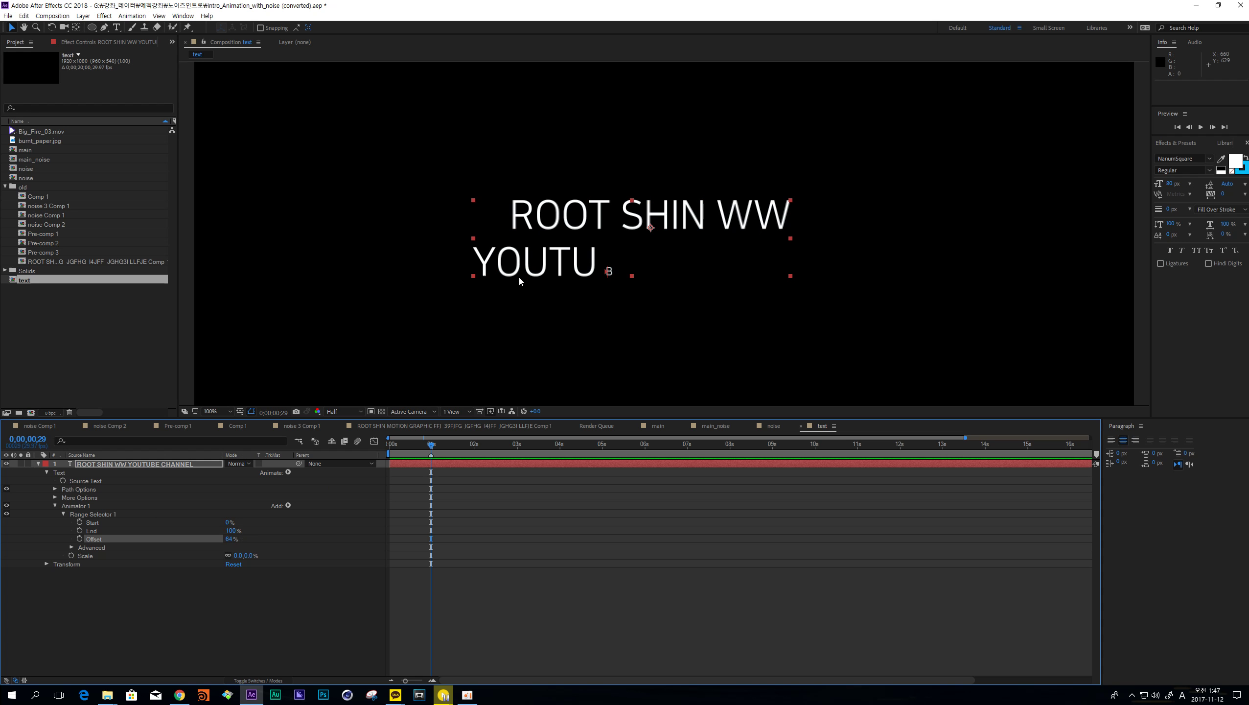
key(period)
drag(234, 543, 292, 526)
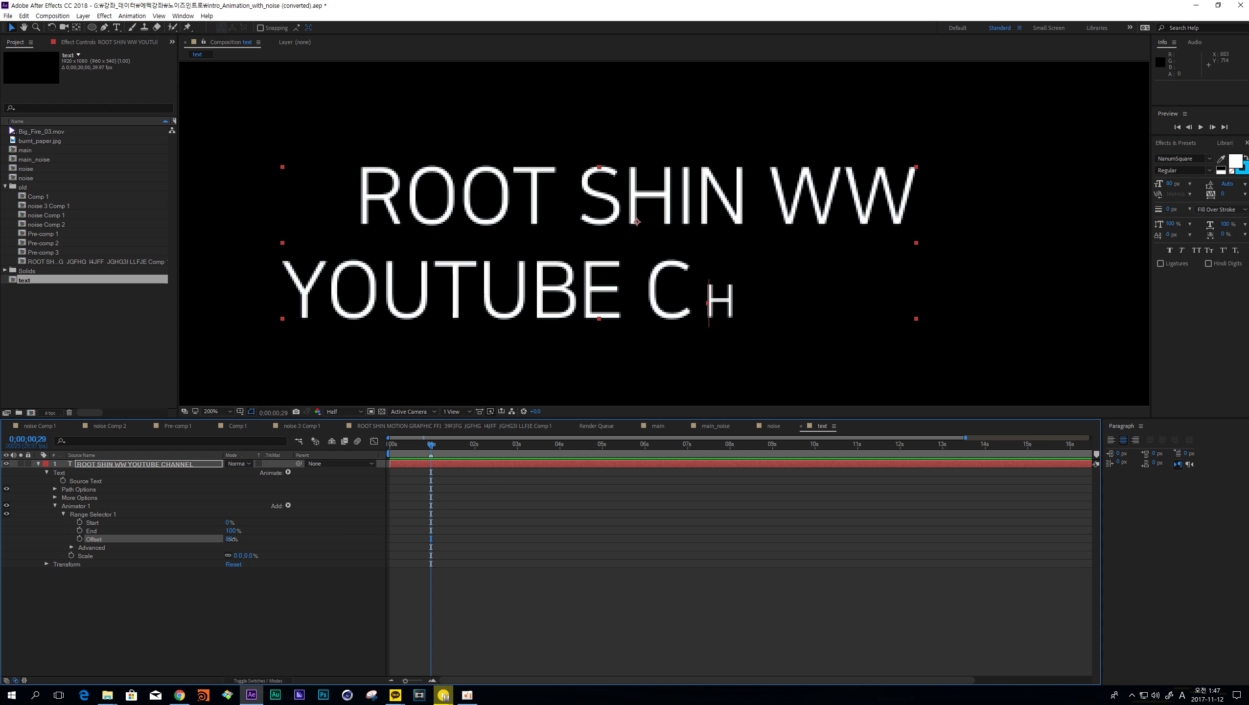
drag(234, 543, 276, 538)
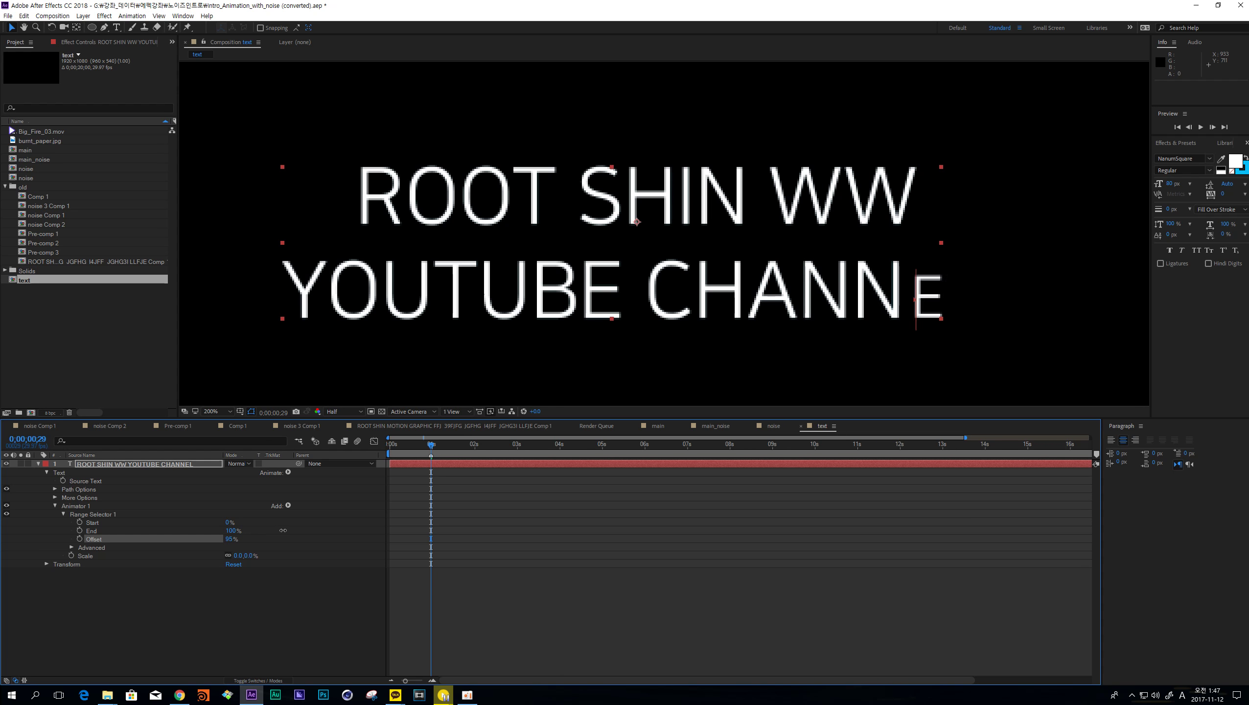
- Try Scale 50% with Offset 0%, then scrub Offset to preview the letters growing in
click(239, 555)
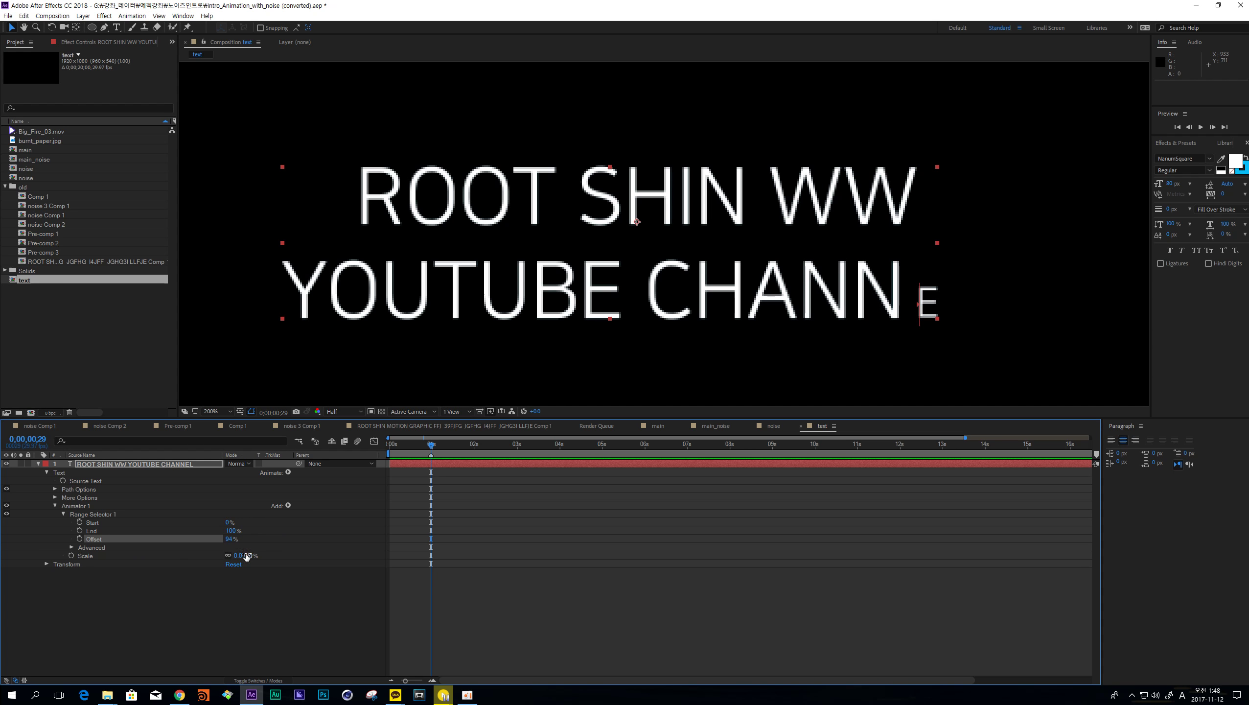
text(50)
key(Return)
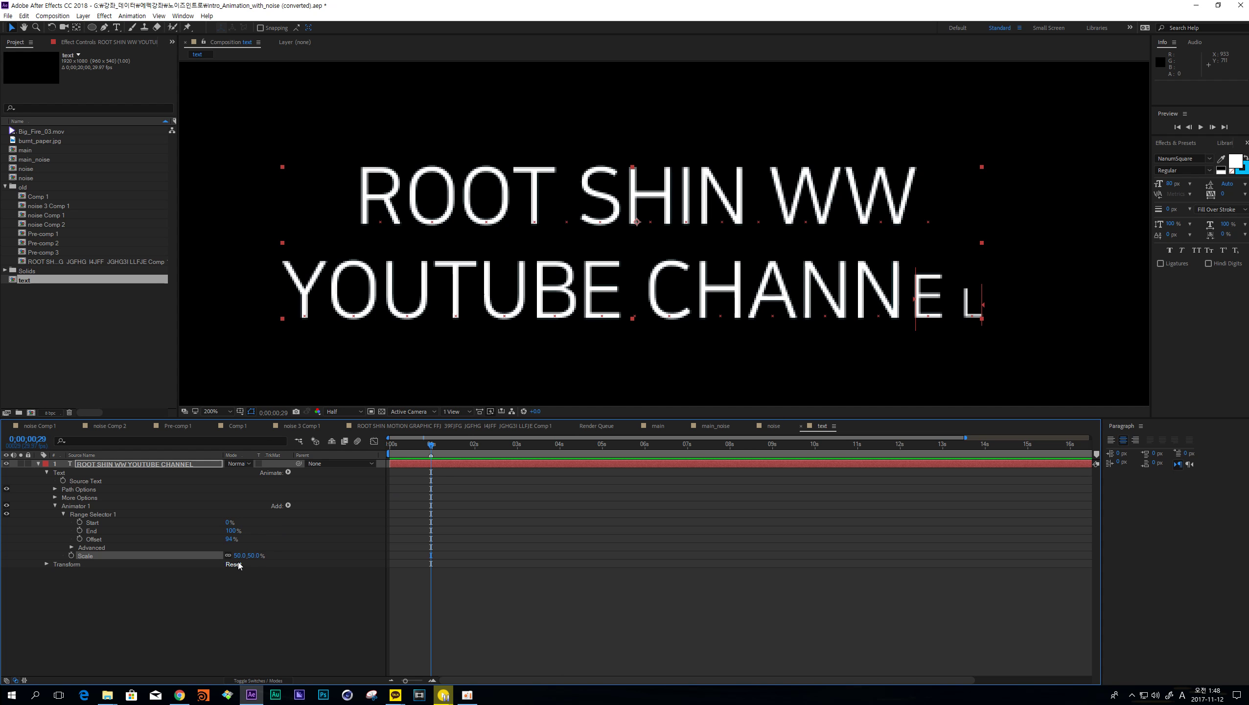
click(229, 538)
text(0)
key(Return)
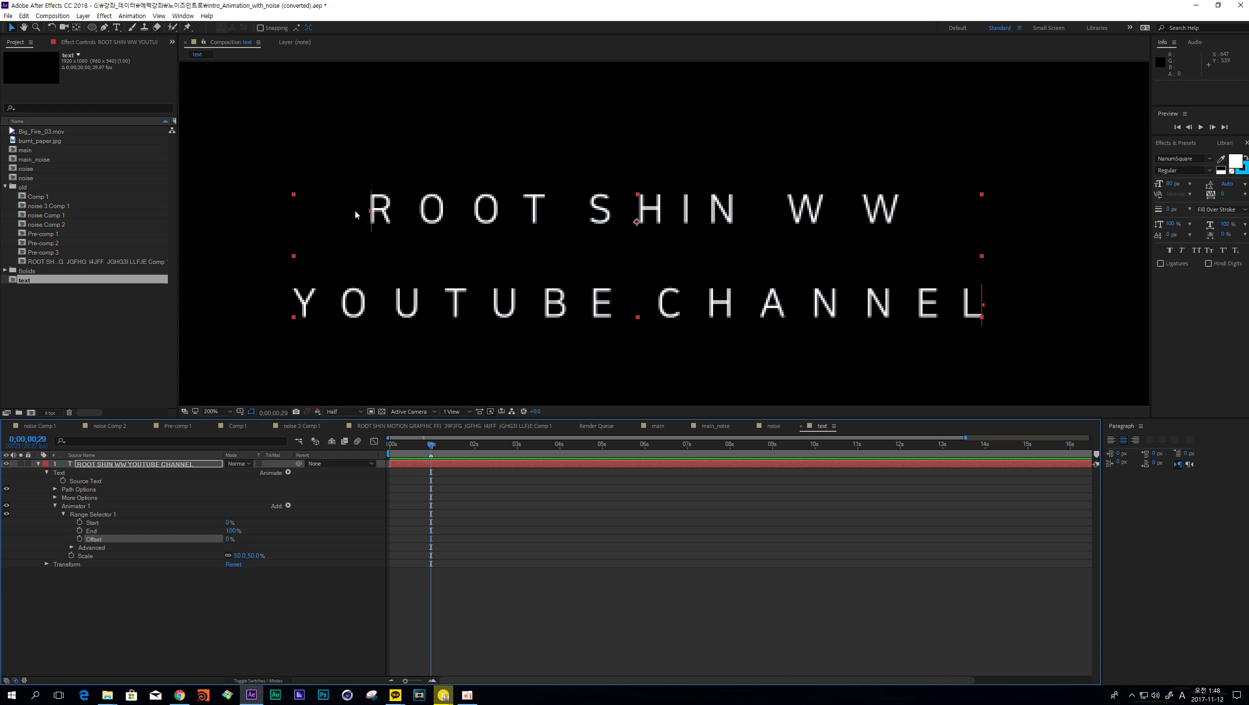
drag(230, 538, 243, 555)
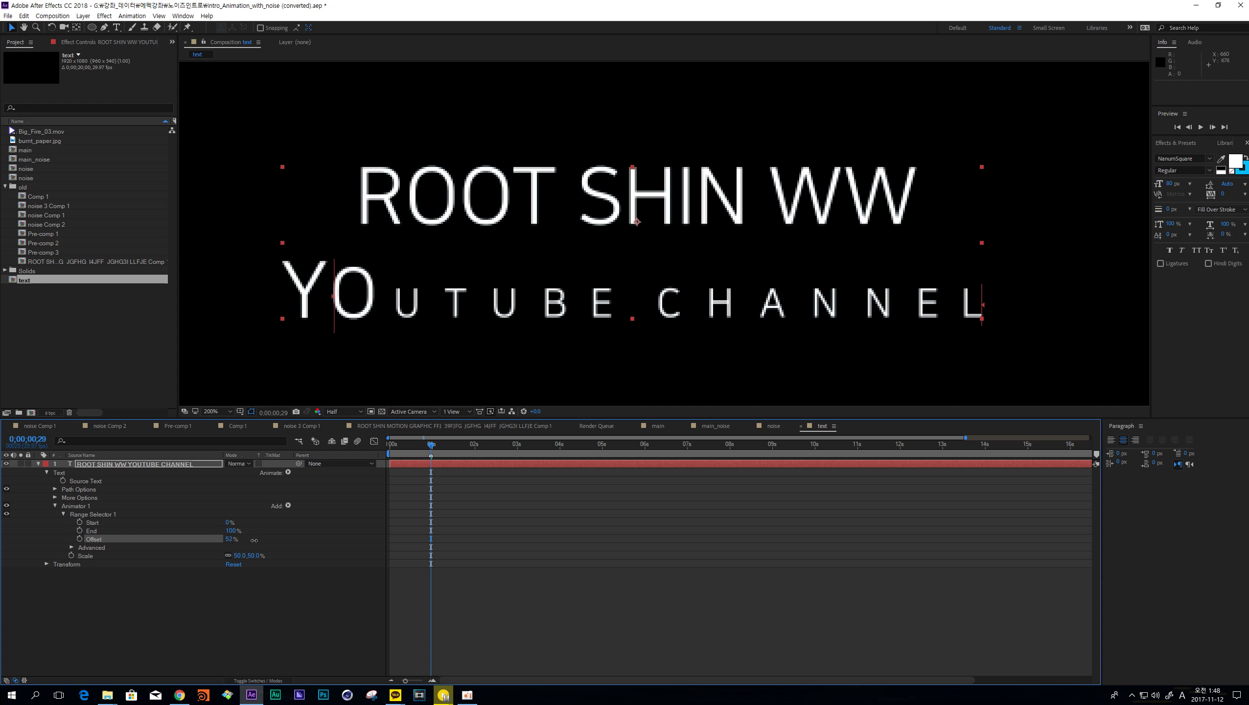
- Compare Scale values of 100% and 20%, resetting Offset to 0% each time
click(242, 555)
text(100)
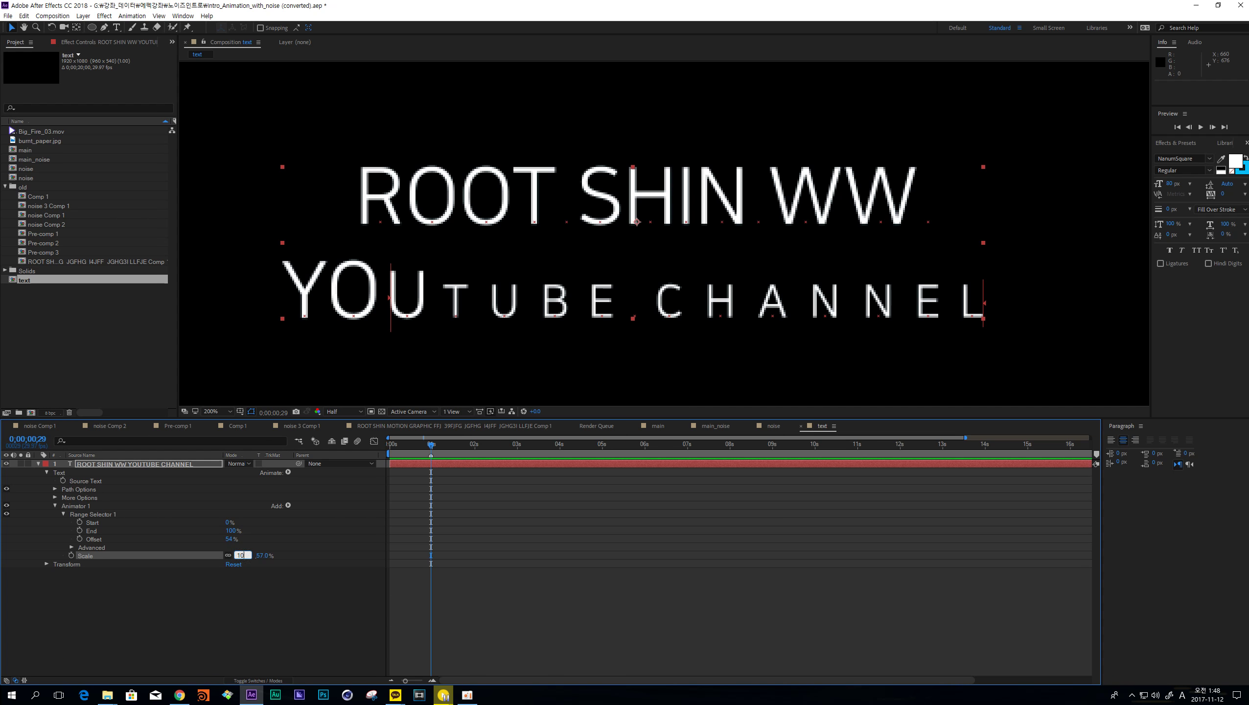
key(Return)
click(242, 555)
text(20)
key(Return)
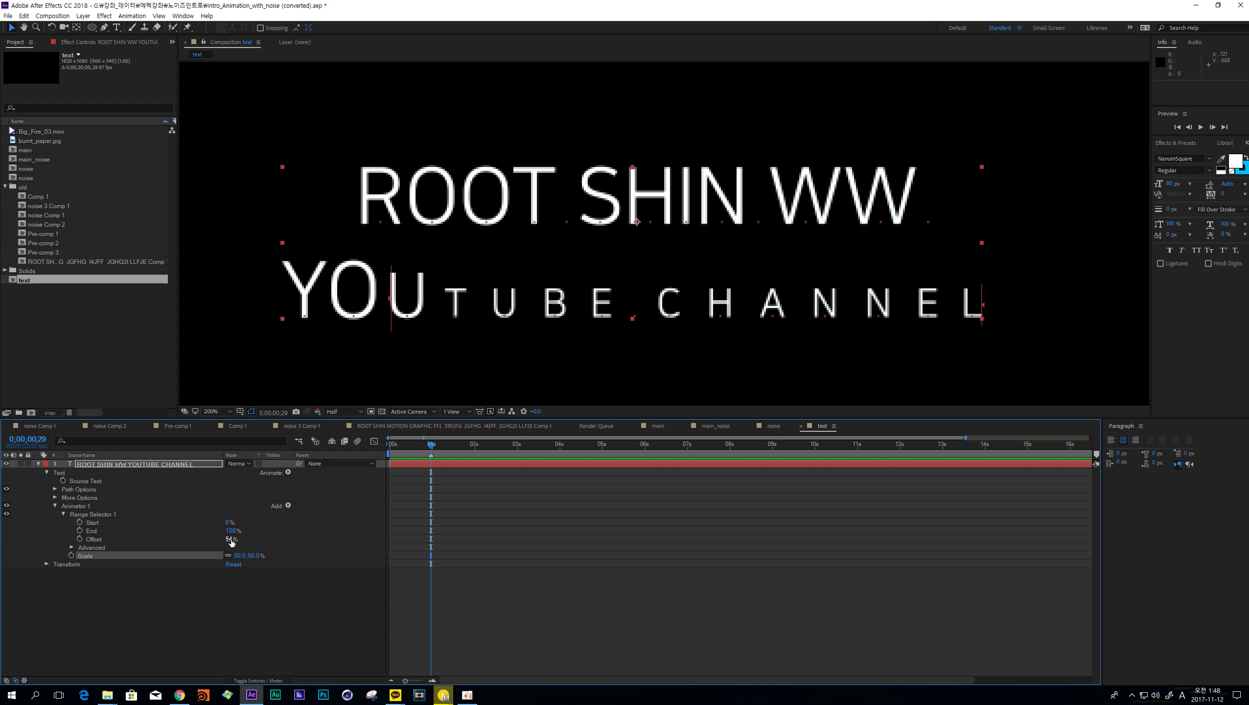
drag(228, 539, 230, 540)
click(230, 539)
text(0)
key(Return)
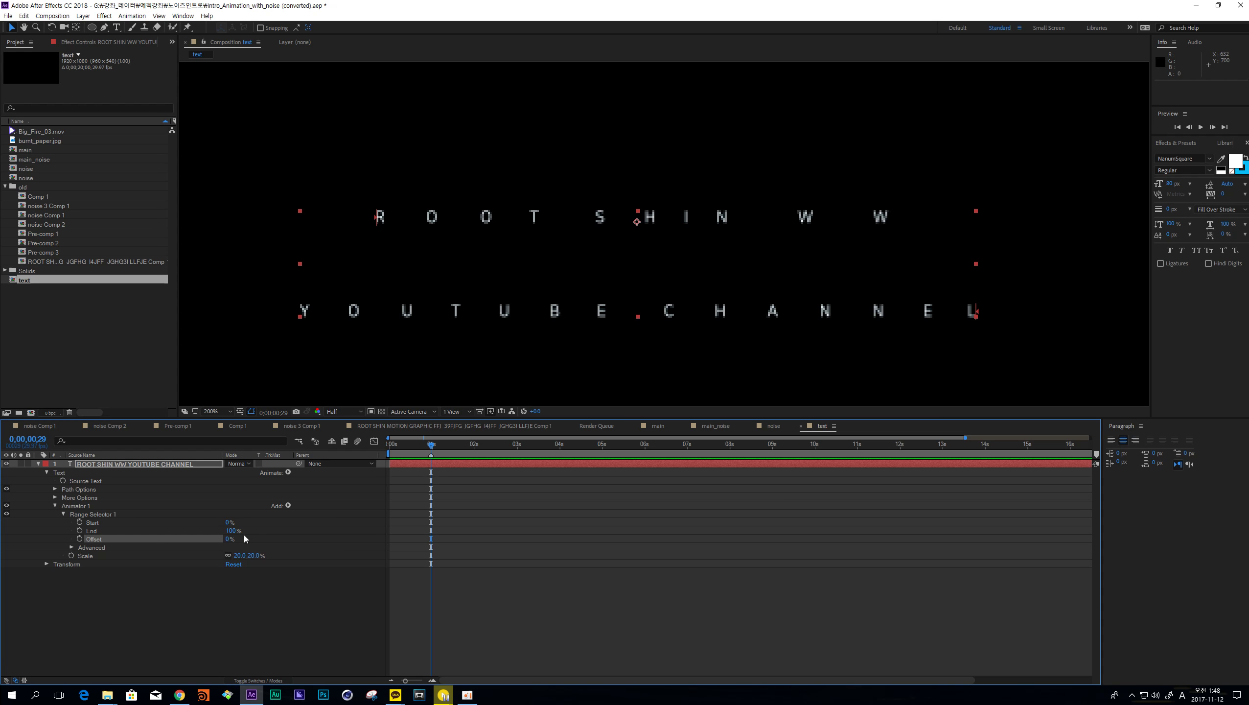
- Settle on Scale 50% and Offset 0%, and set an Offset keyframe with the stopwatch
drag(228, 541, 684, 522)
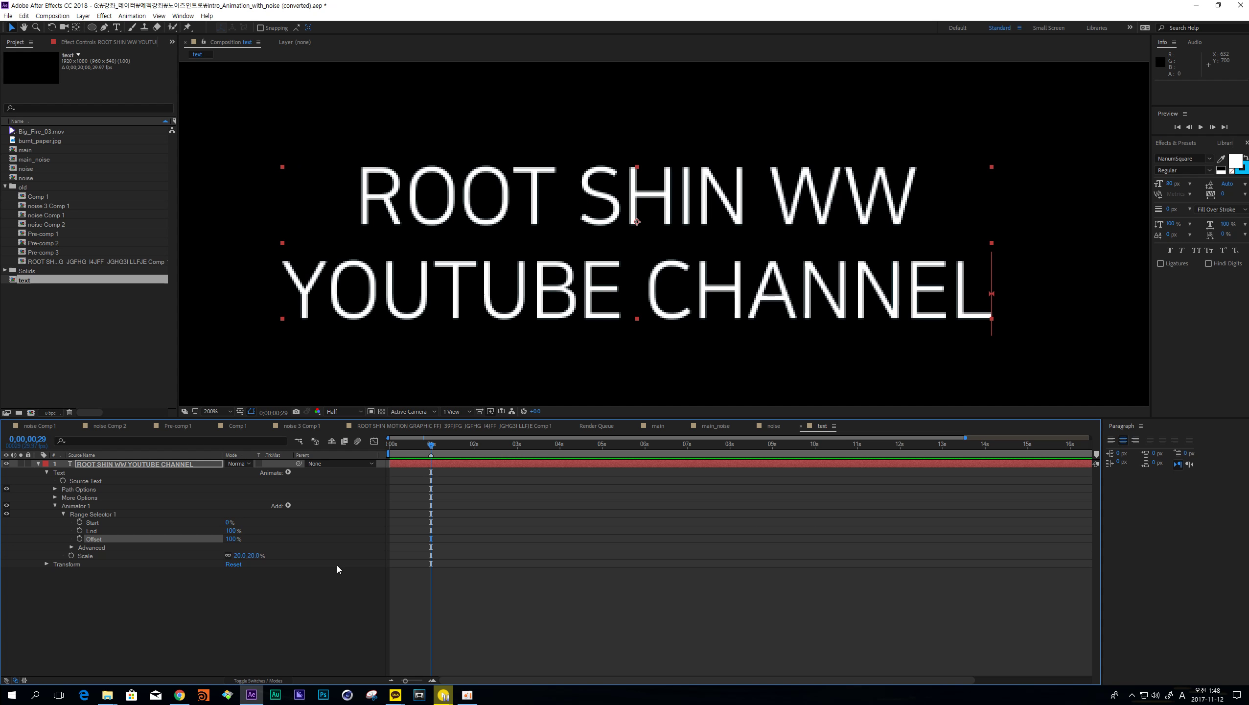
click(238, 555)
key(Return)
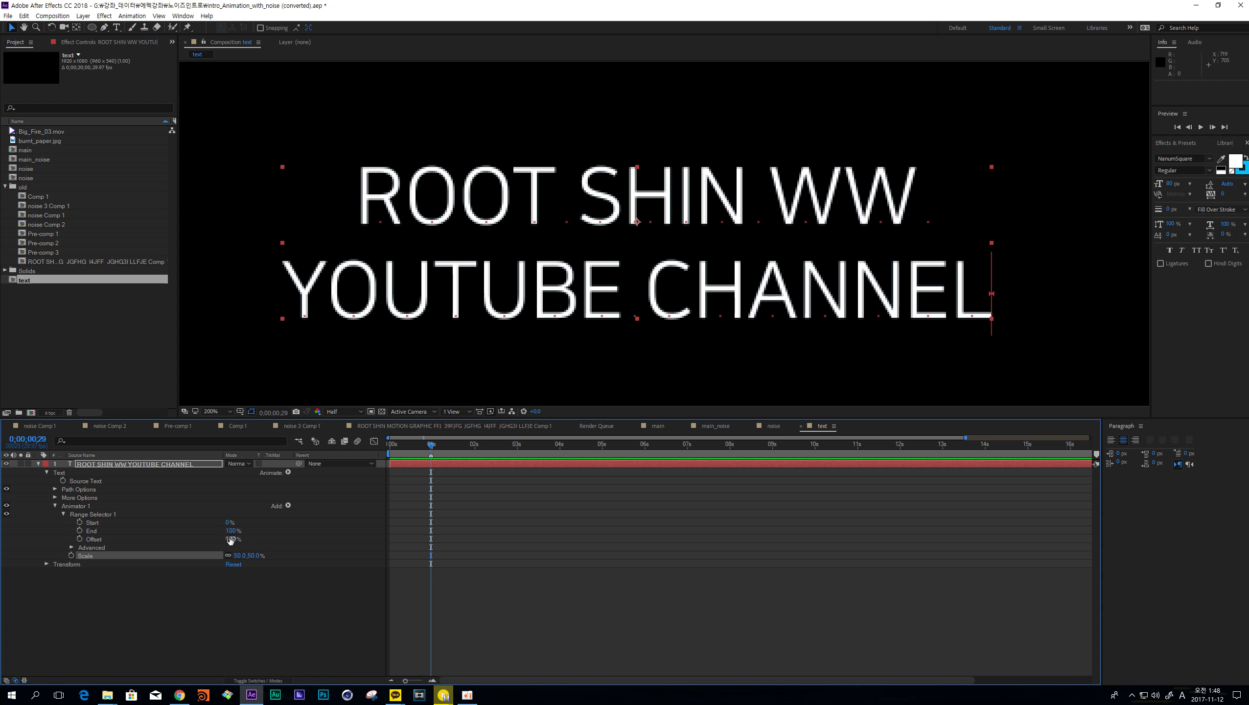
click(230, 539)
text(0)
key(Return)
click(79, 539)
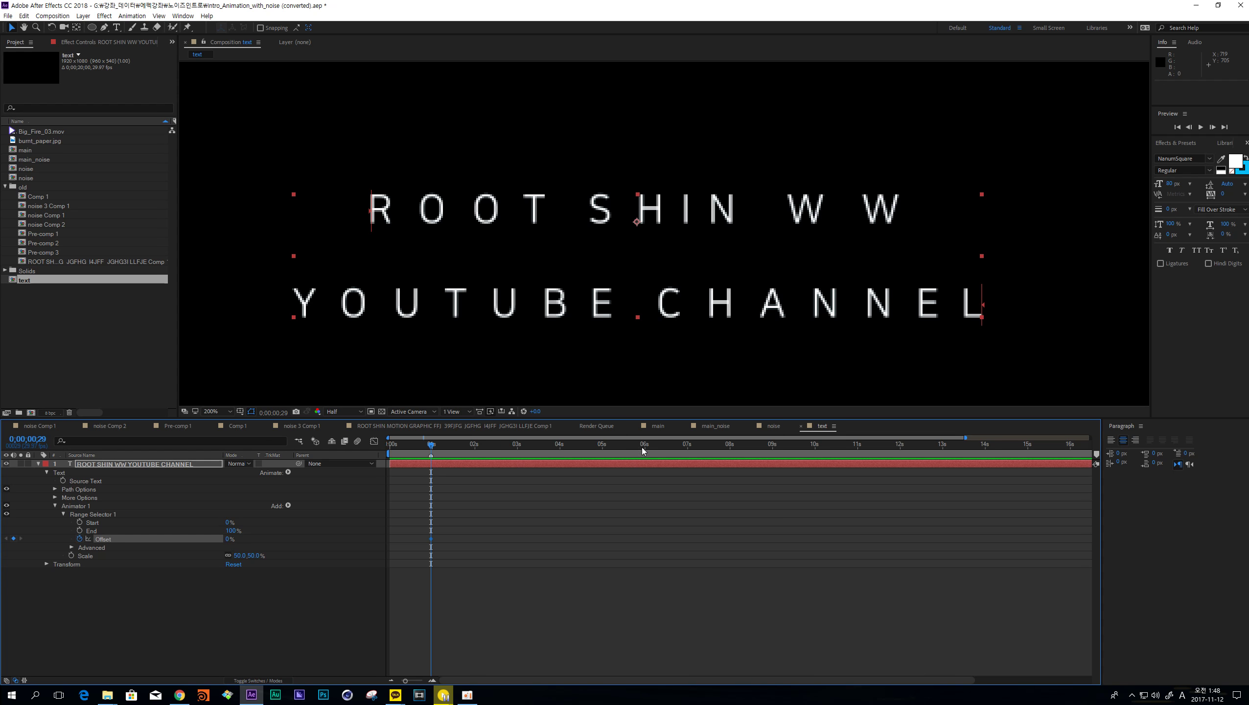
- At about 5 seconds, key the range selector Offset at 100%
drag(604, 446, 604, 444)
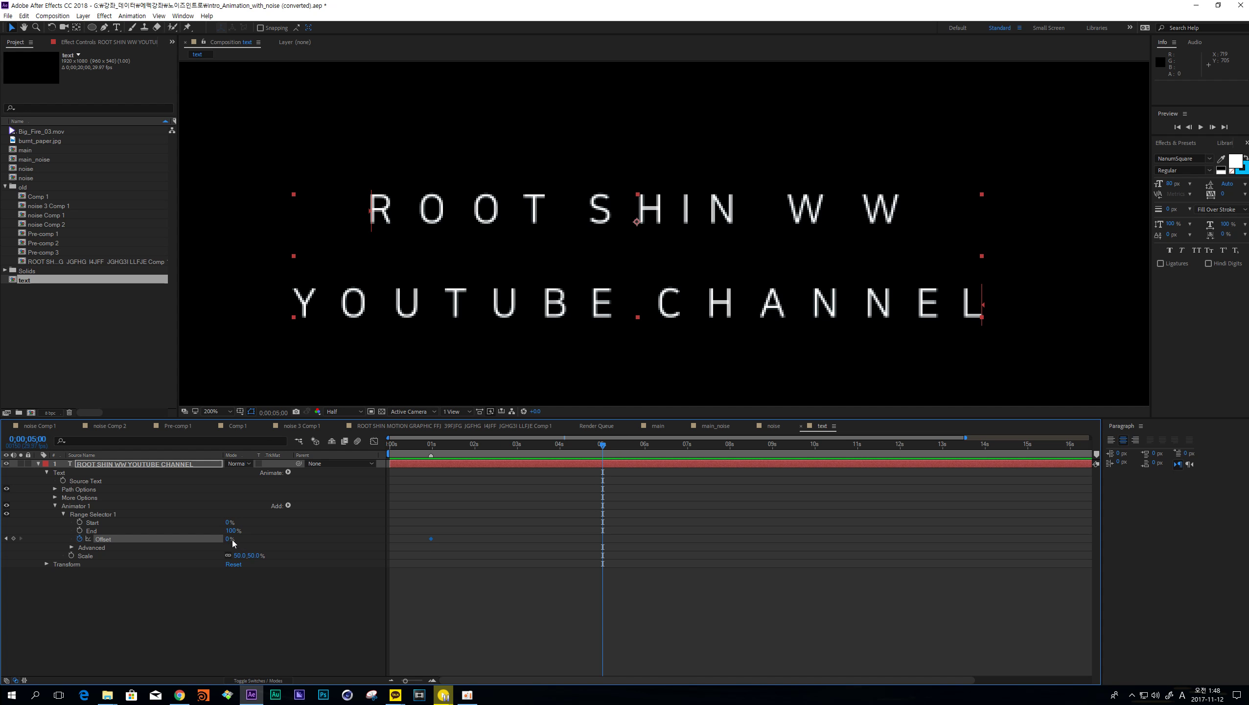
click(228, 539)
text(100)
key(Return)
- Preview and scrub the reveal between 2 and 4 seconds, then expand the Advanced selector options
key(space)
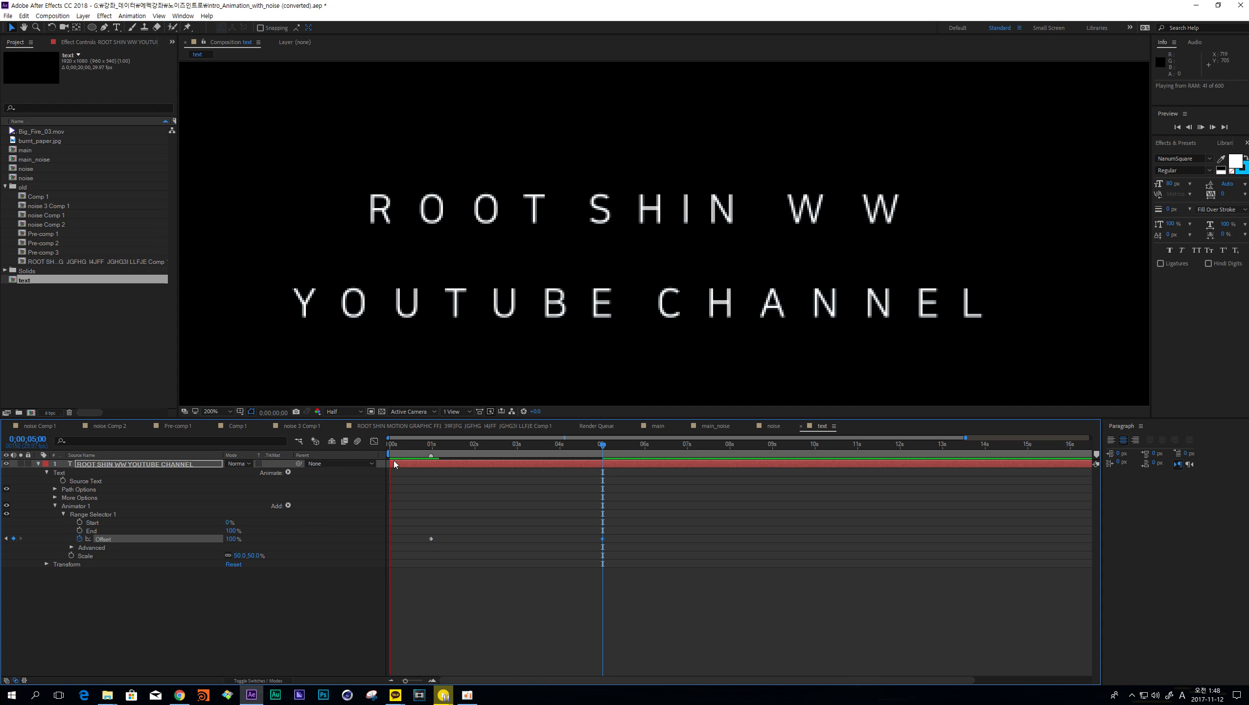
scroll(651, 260, down, 1)
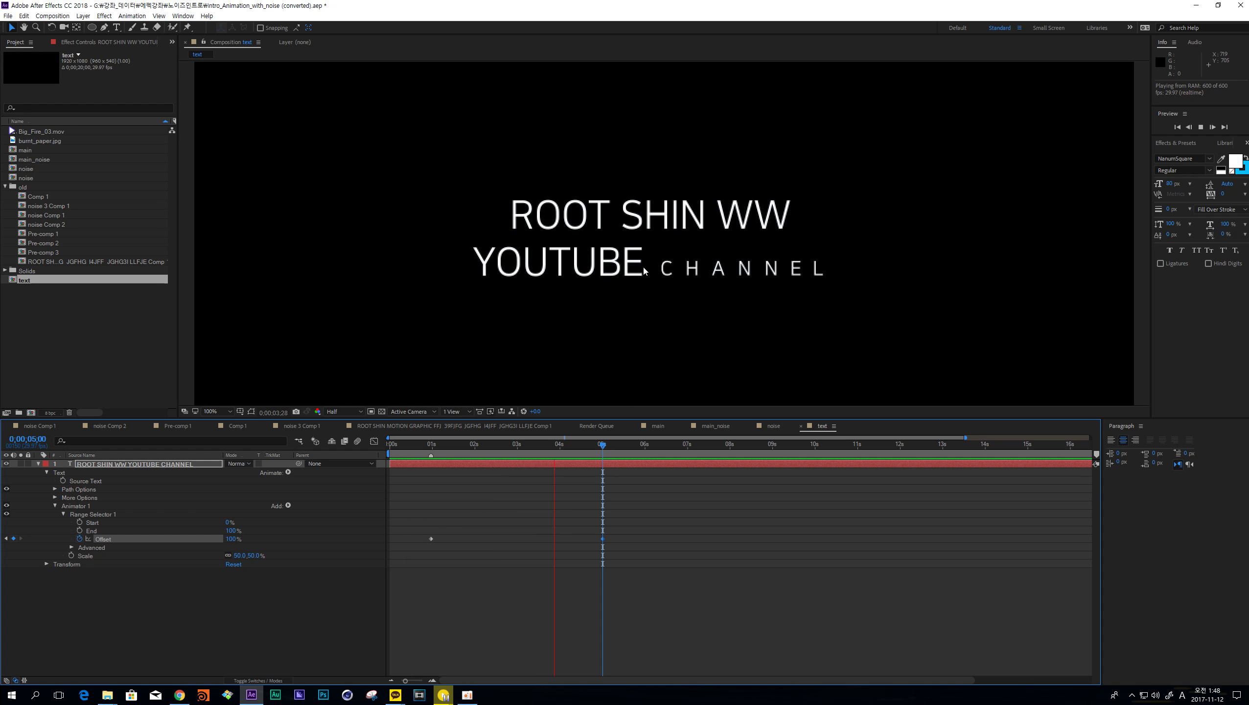
click(481, 448)
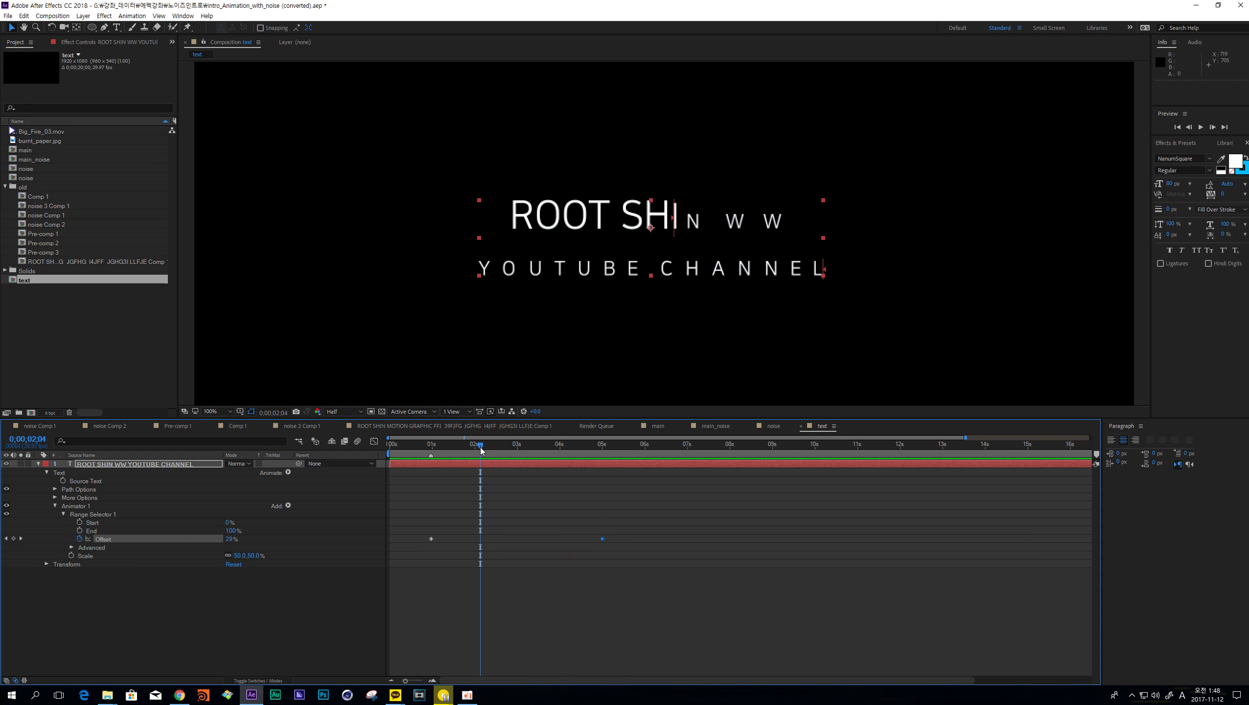
drag(481, 448, 561, 448)
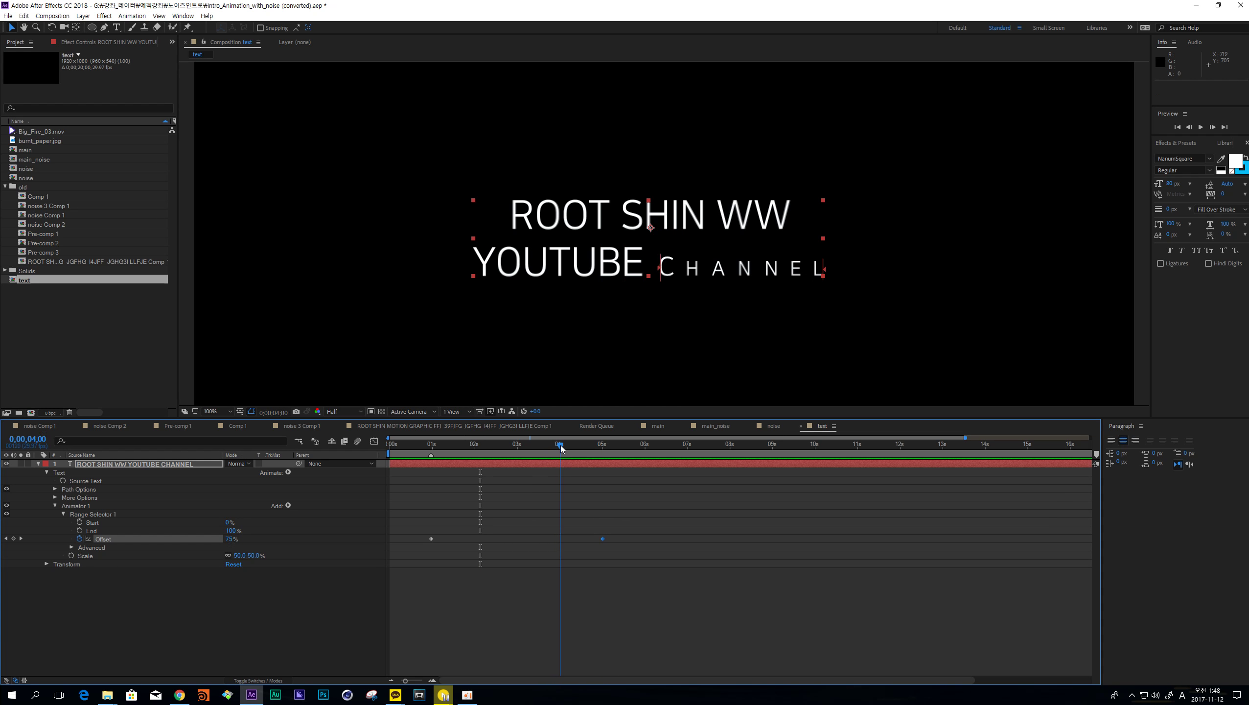
drag(561, 448, 518, 448)
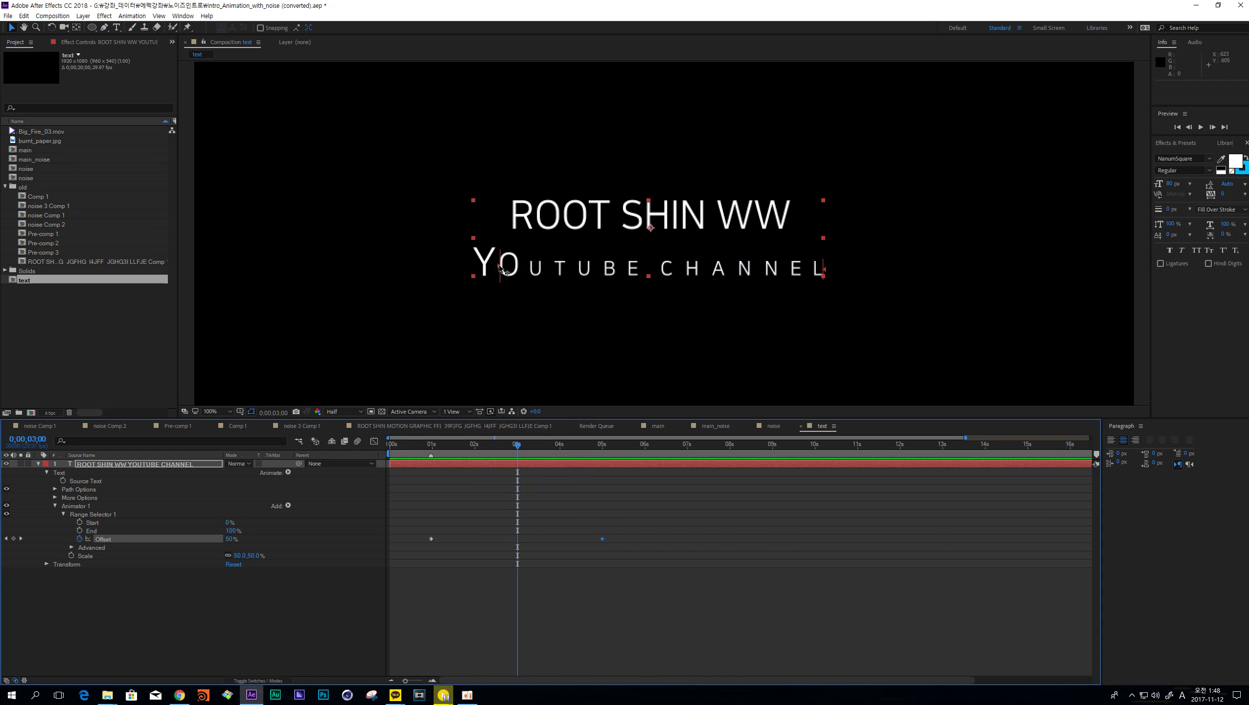
key(Page_Down)
key(Page_Down)
key(Page_Down)
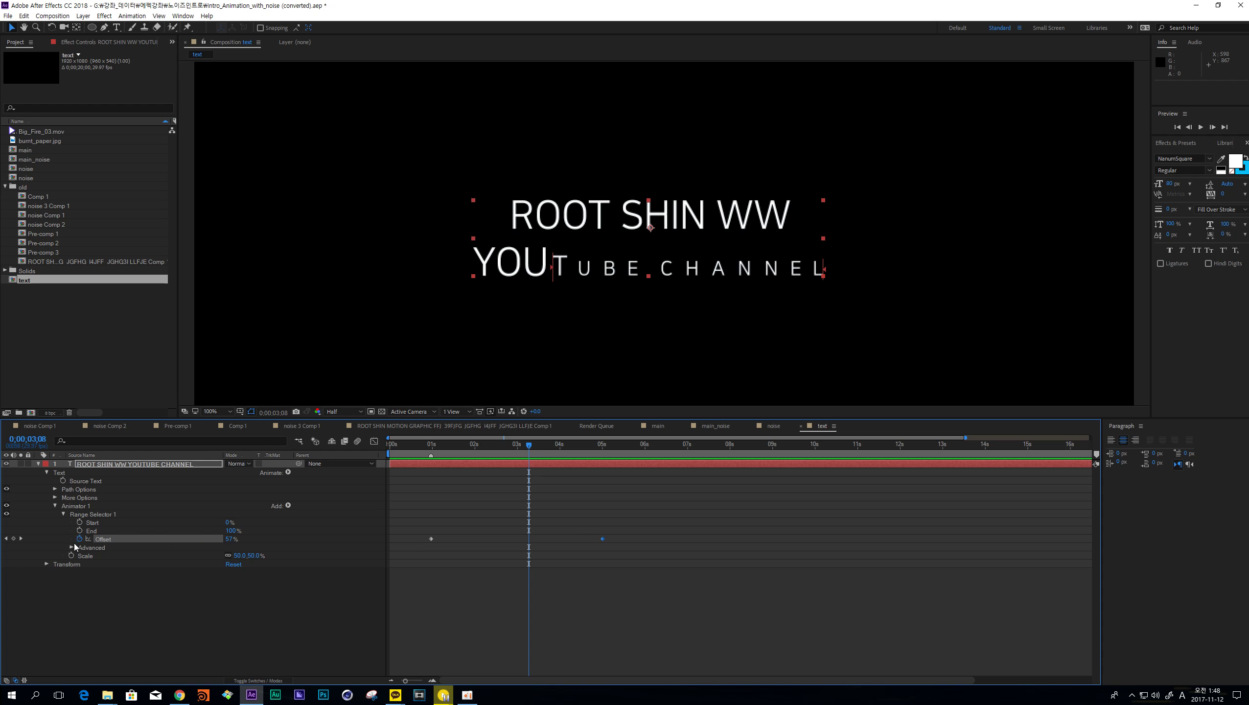
click(72, 547)
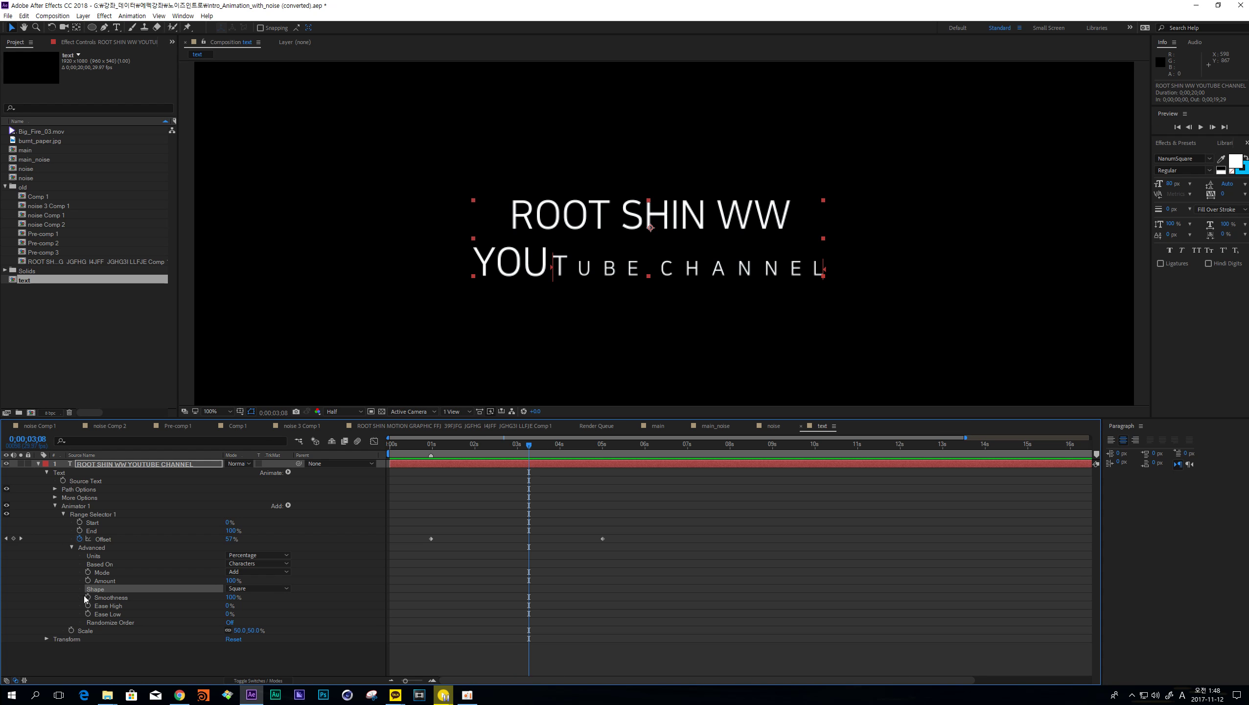
- Set the range selector Shape to Ramp Up, checking the reveal at earlier frames
click(239, 588)
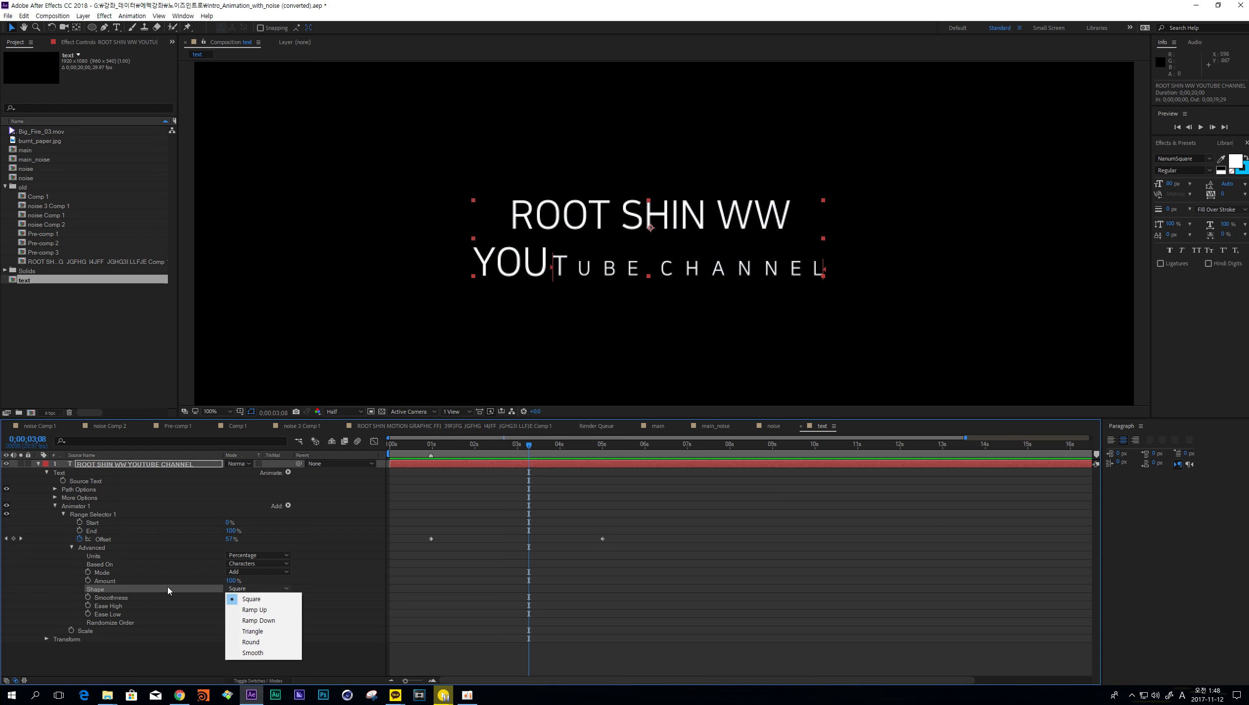
click(255, 612)
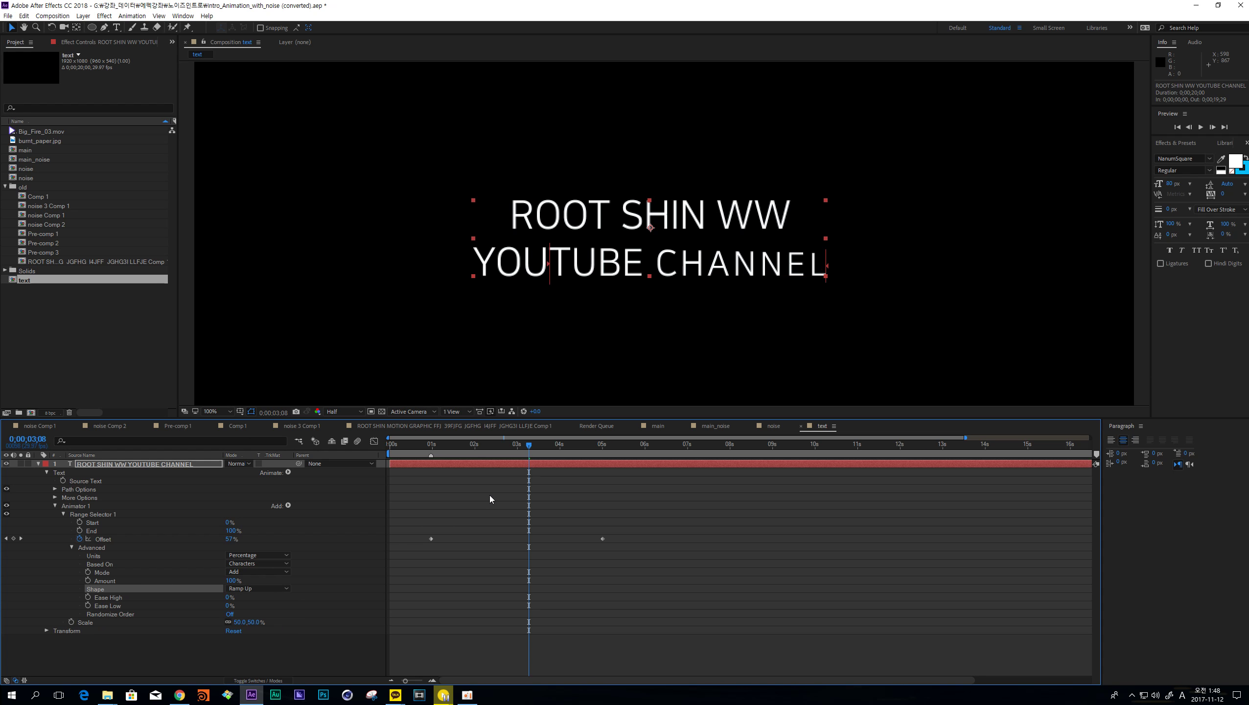
click(490, 495)
mouse_move(441, 446)
mouse_down()
mouse_move(458, 449)
mouse_move(442, 448)
mouse_up()
click(264, 581)
click(258, 588)
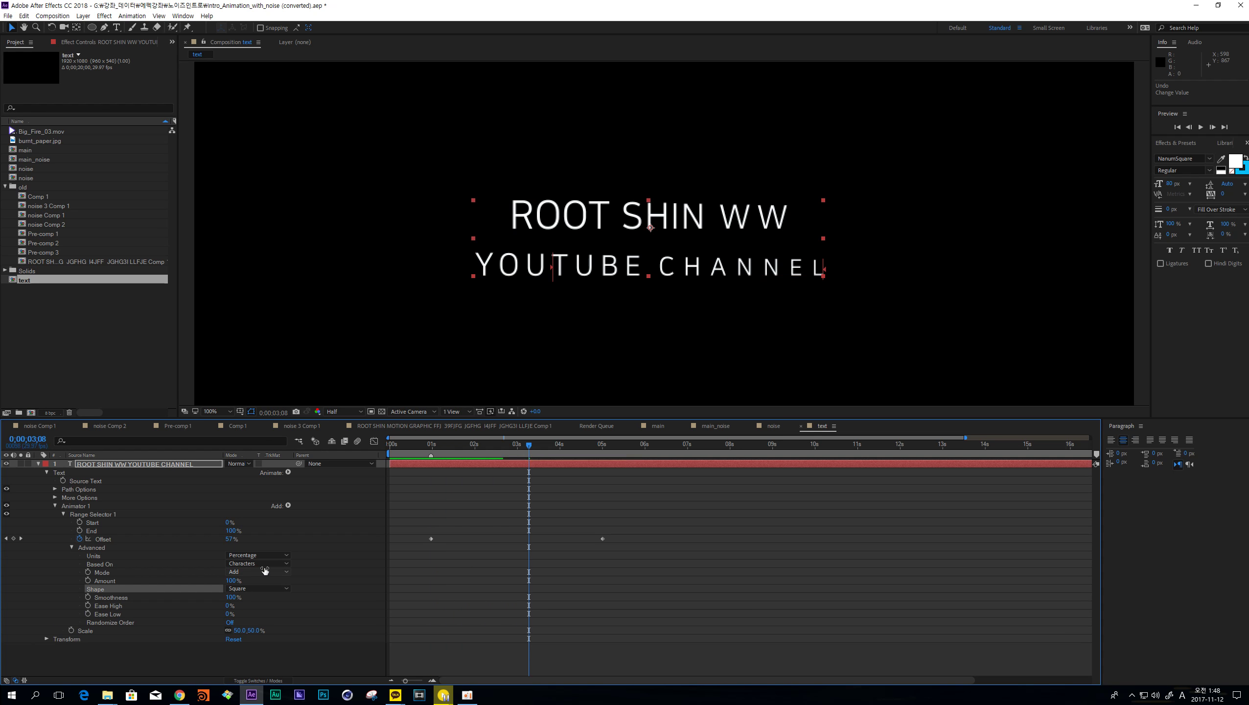
click(256, 572)
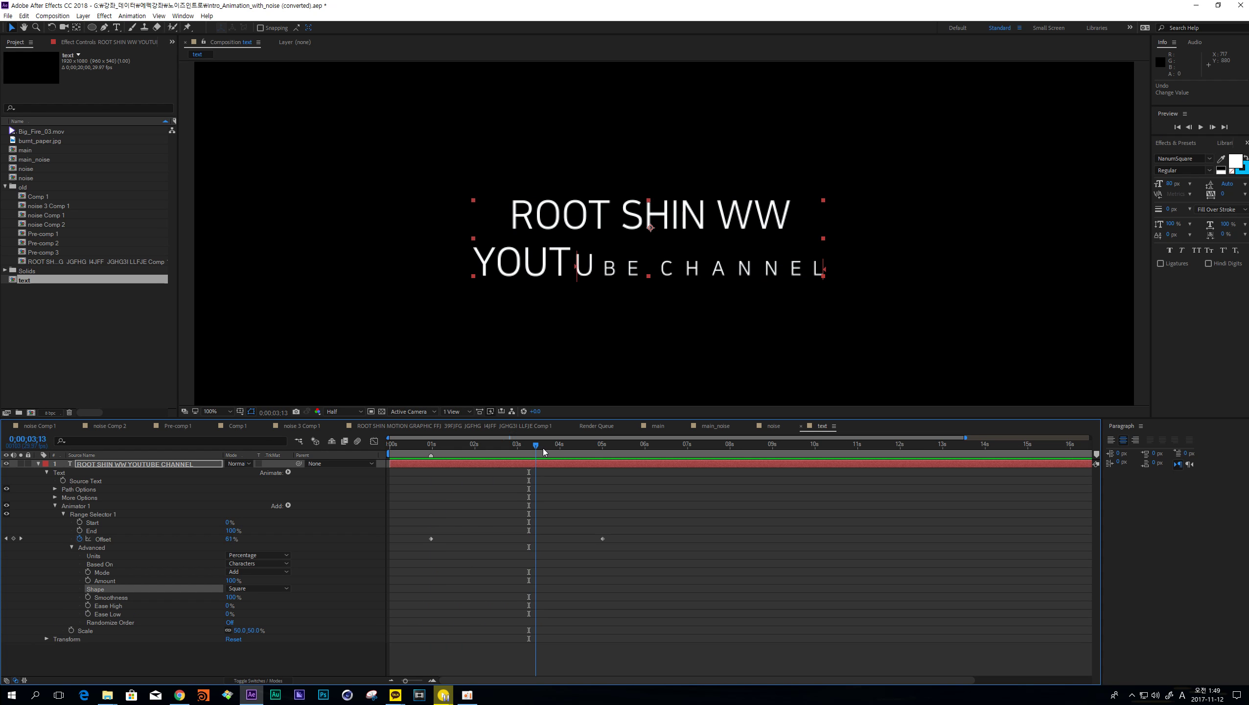
click(258, 588)
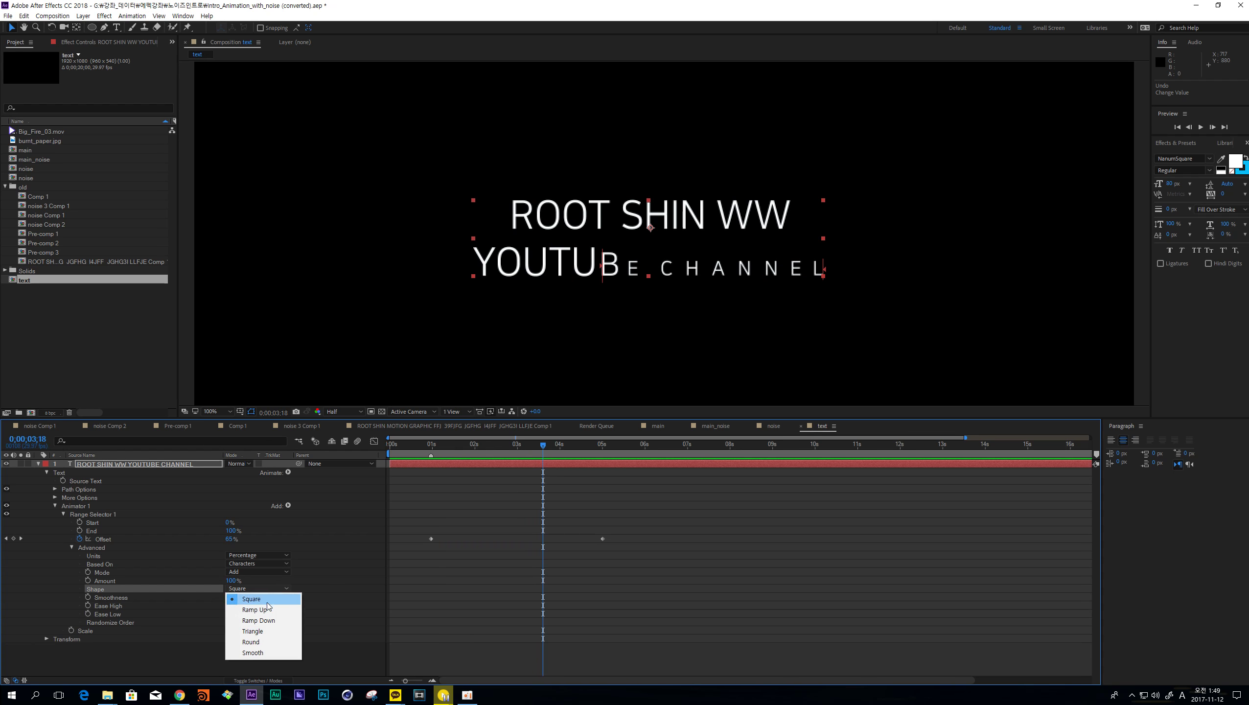
click(245, 605)
mouse_move(438, 446)
mouse_down()
mouse_move(472, 451)
mouse_move(432, 455)
mouse_up()
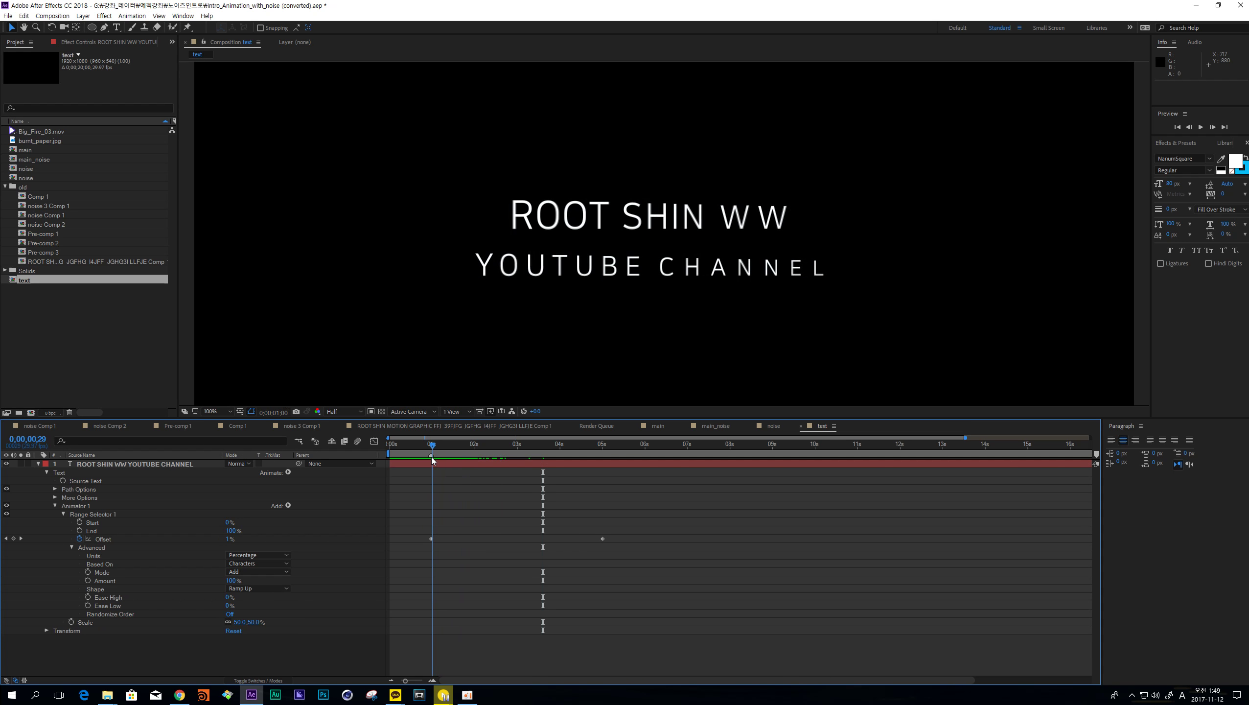
- Set the frame-29 Offset keyframe to -100%, raise character Scale to 50% and preview the wave
drag(229, 540, 140, 542)
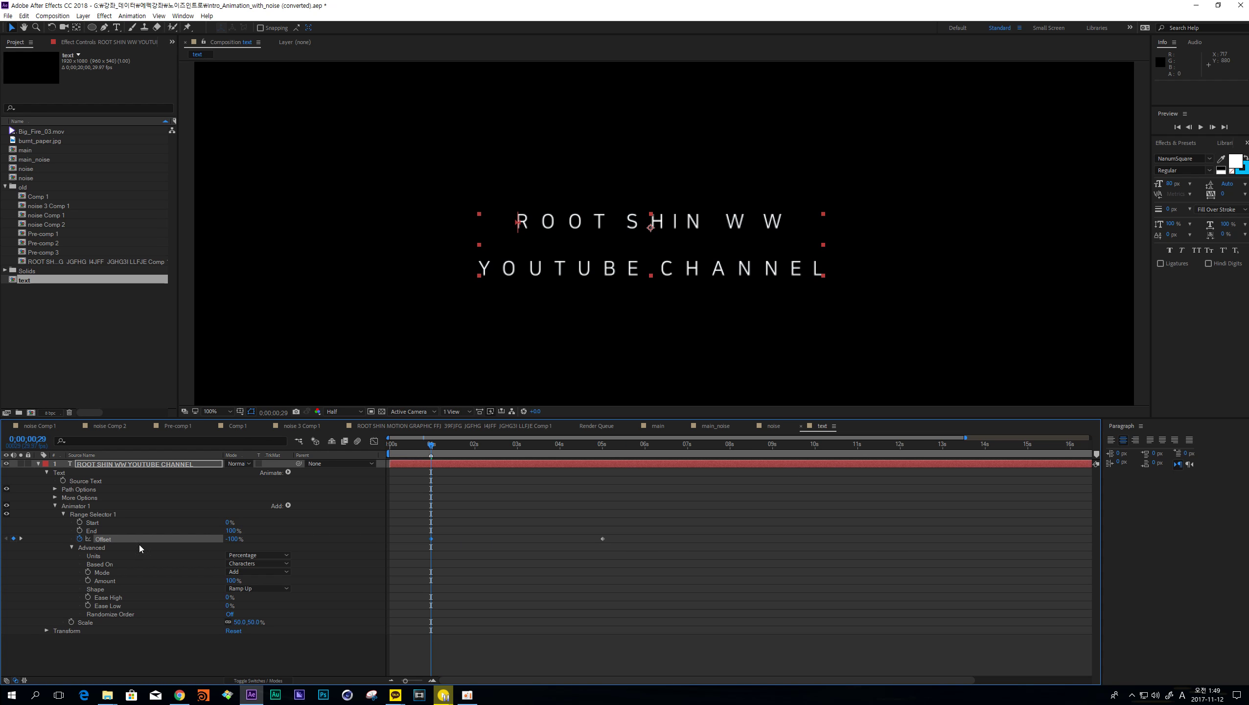
key(space)
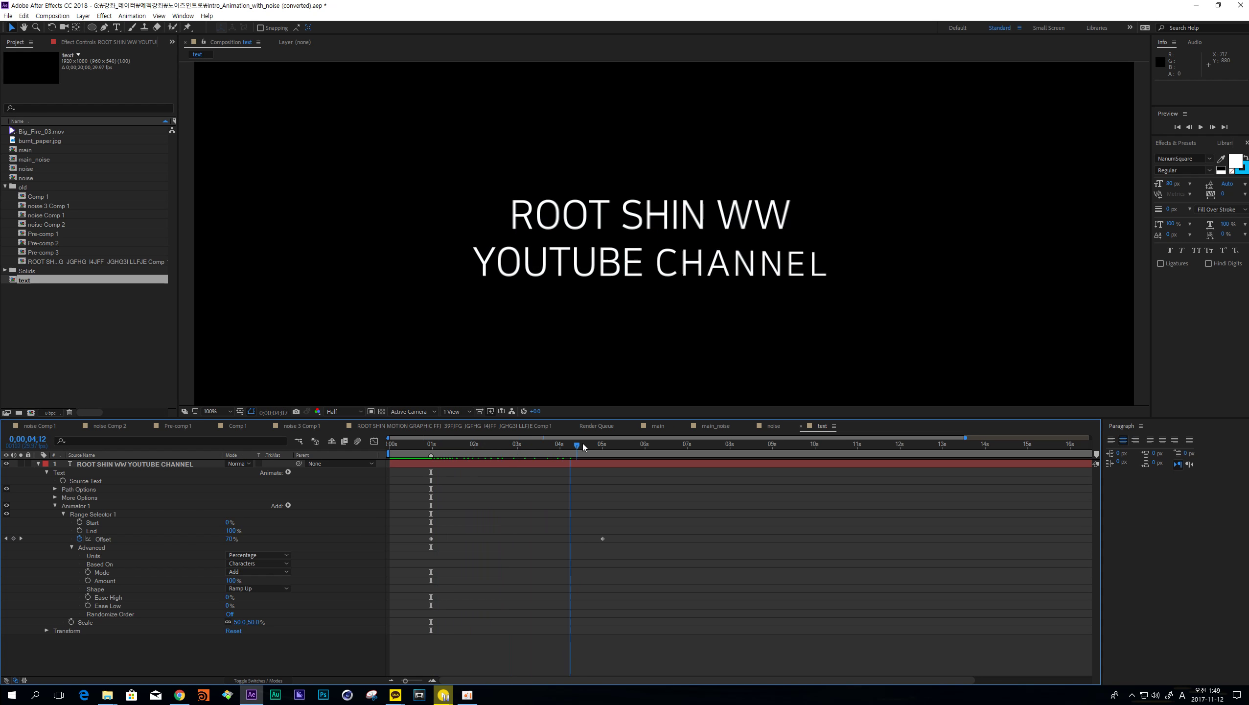
mouse_move(434, 442)
mouse_down()
mouse_move(551, 444)
mouse_move(472, 451)
mouse_up()
text(20)
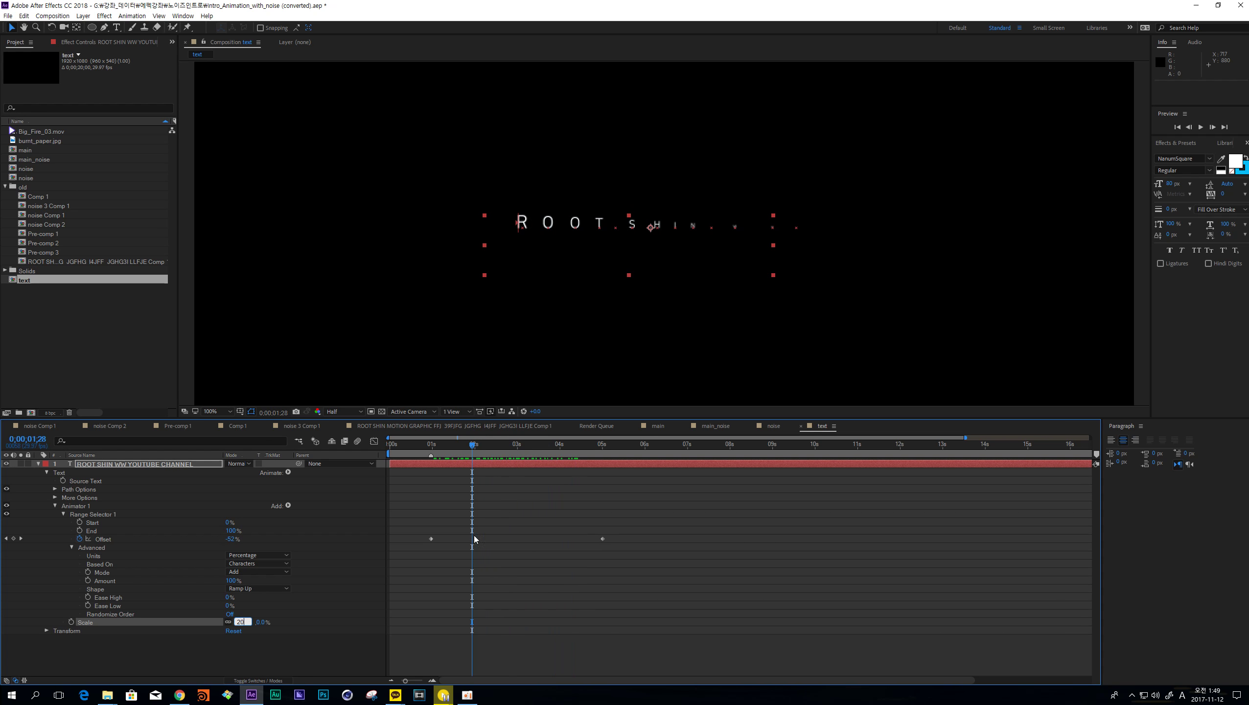
key(Return)
drag(239, 622, 254, 623)
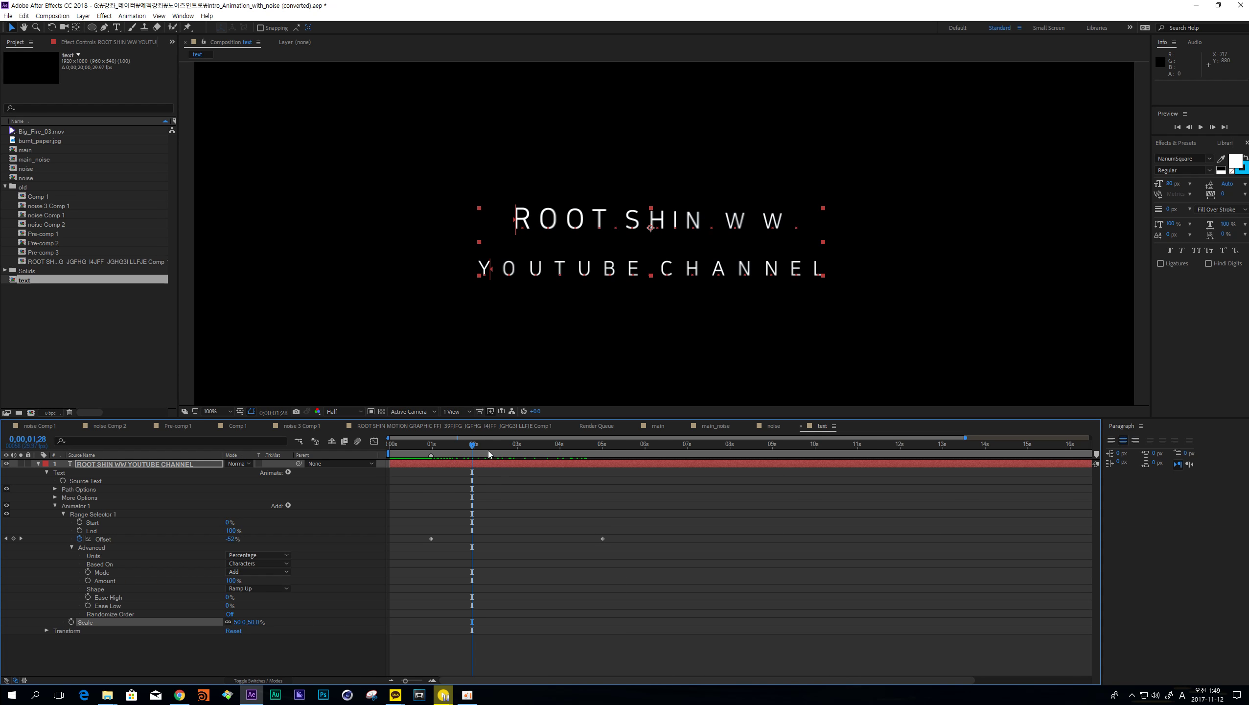
key(space)
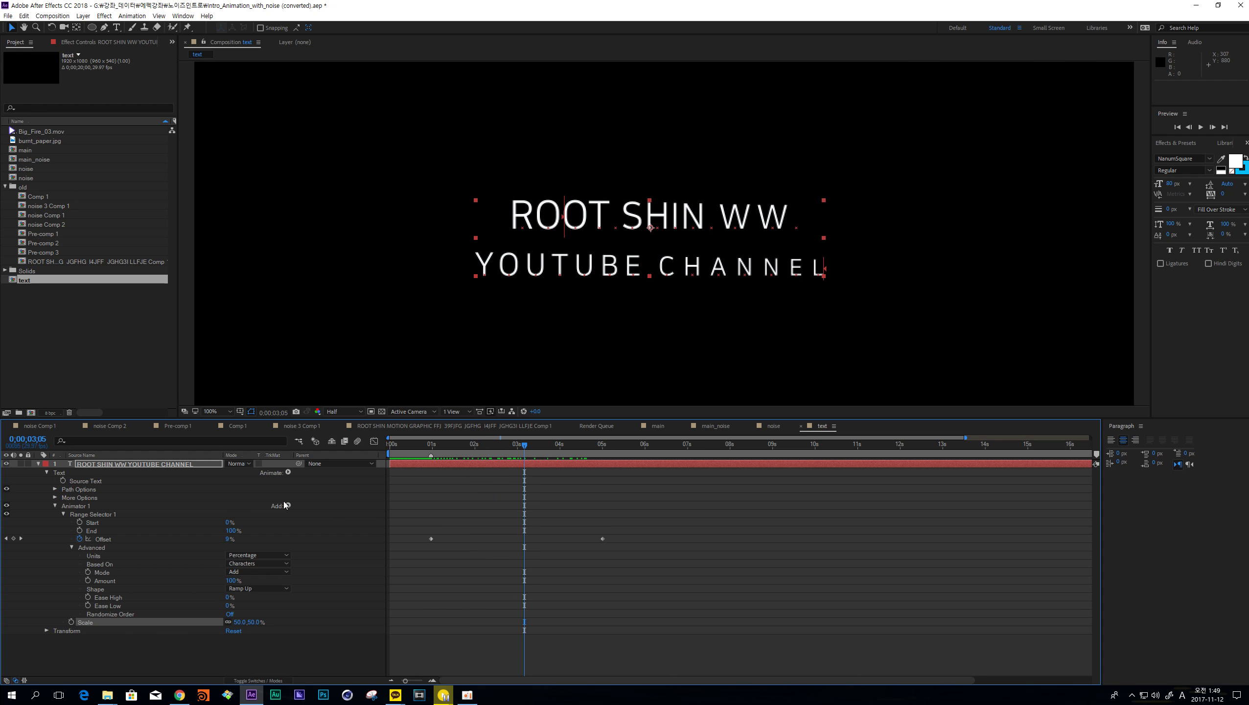
- Add a Position property to Animator 1 and set it to 0,-90
click(285, 507)
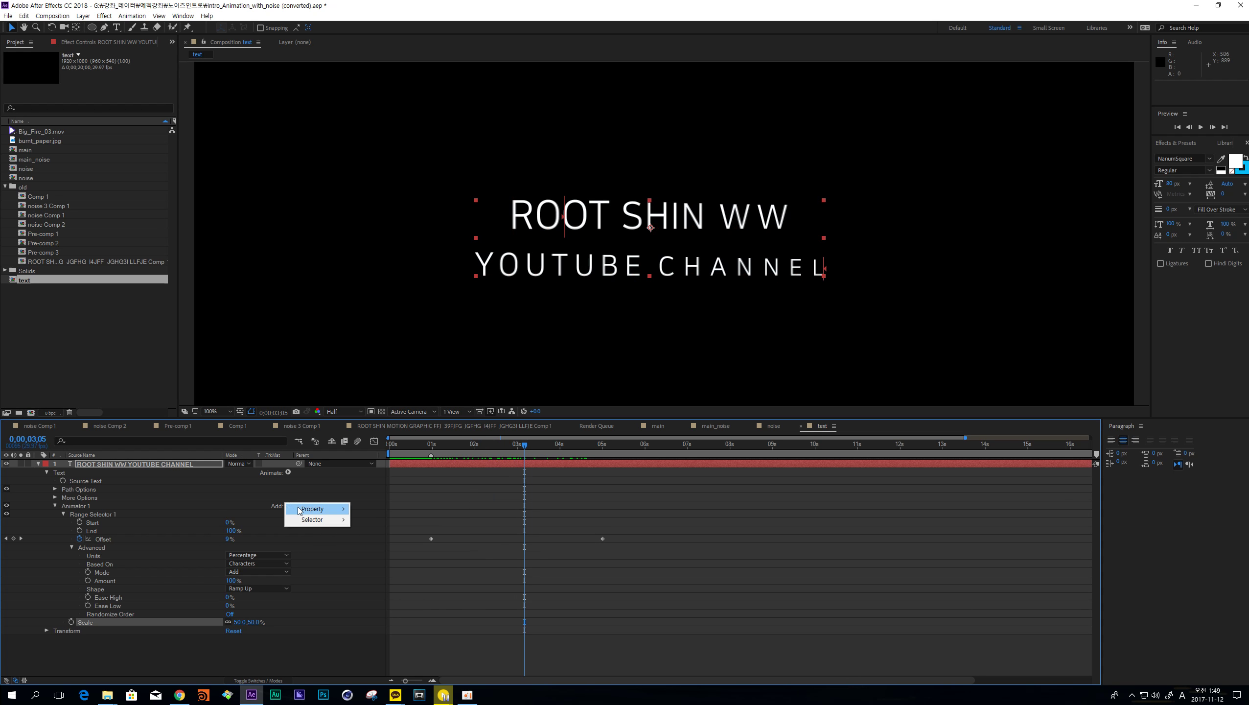
mouse_move(299, 510)
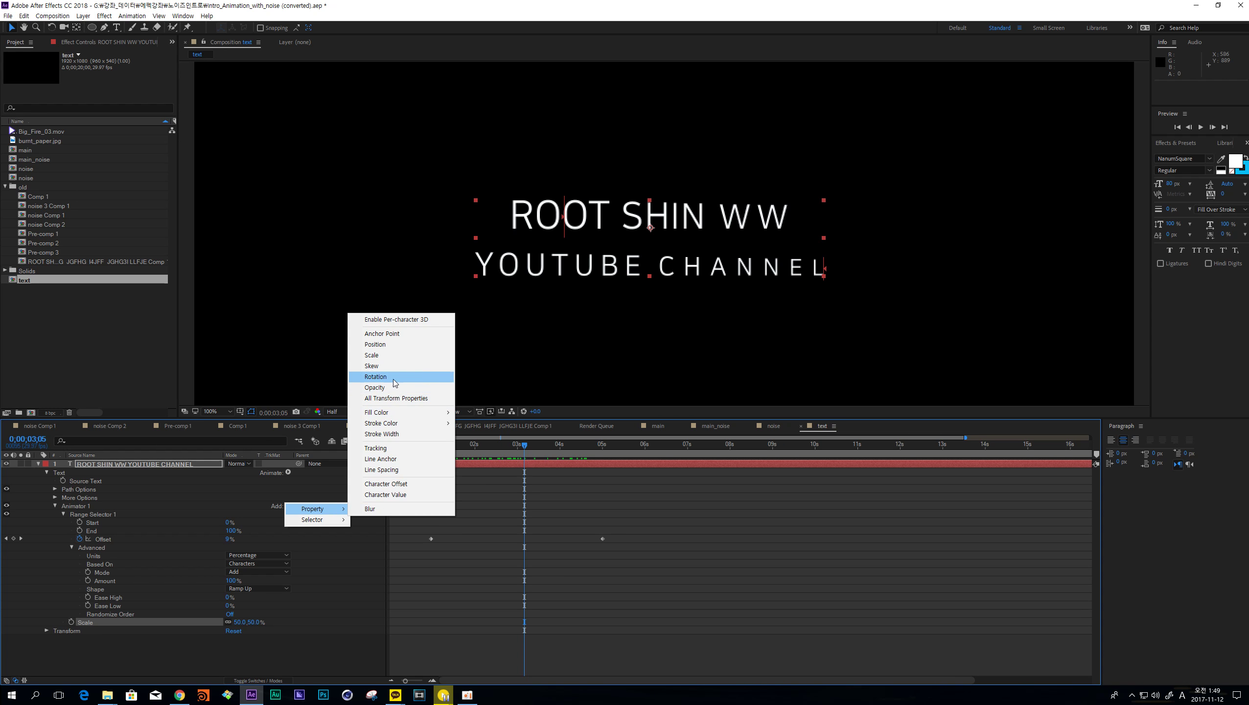
click(396, 344)
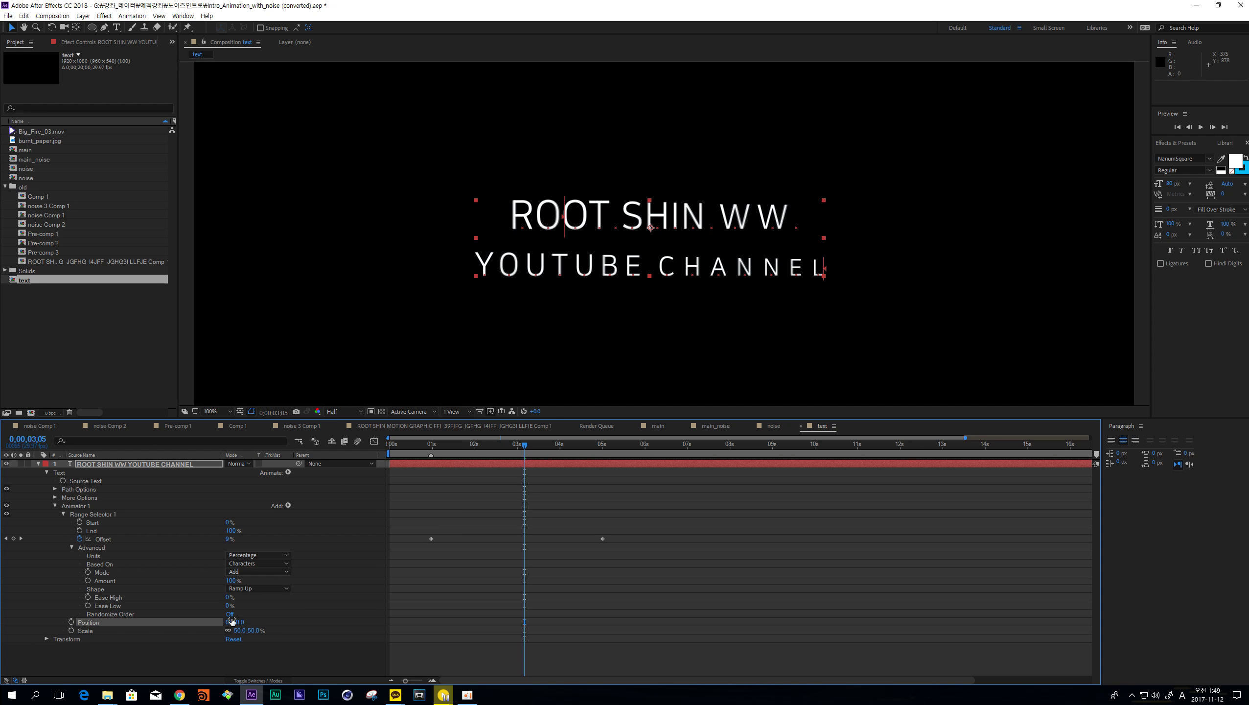
drag(241, 623, 199, 621)
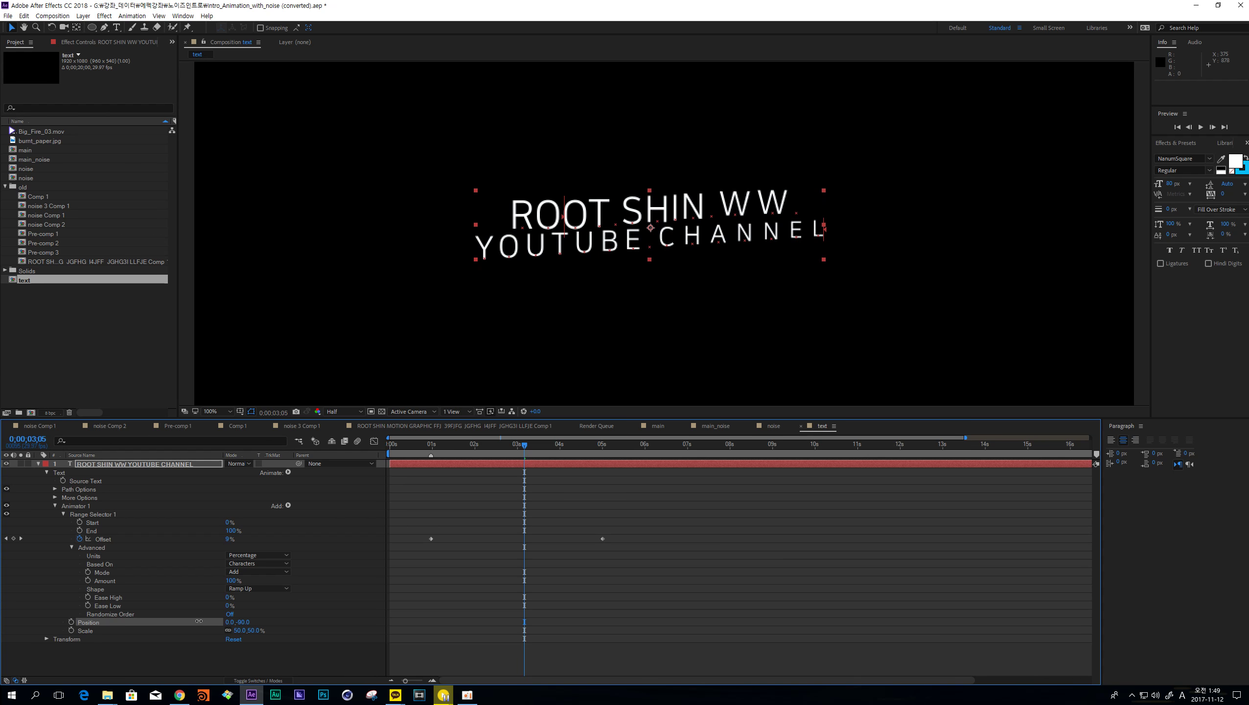
- Scrub the timeline to review the rising letter wave, then inspect Ease High and Ease Low
drag(441, 451, 543, 450)
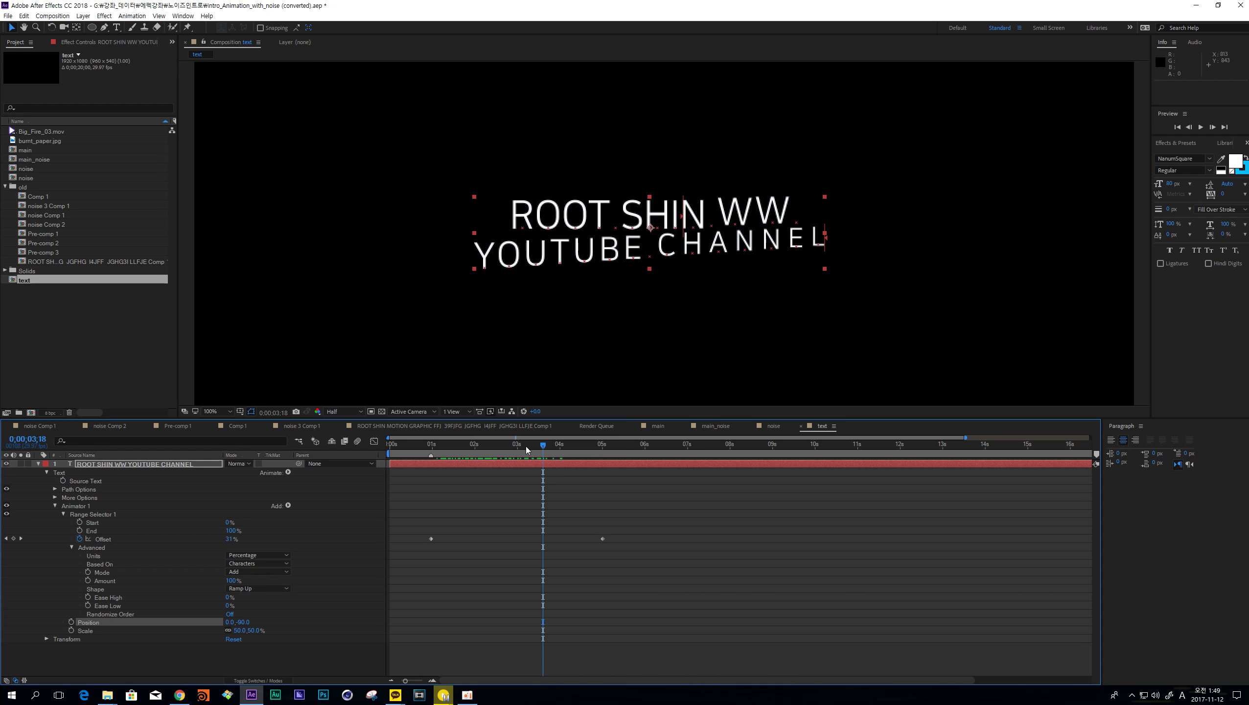
mouse_move(526, 446)
mouse_down()
mouse_move(594, 447)
mouse_move(445, 452)
mouse_move(552, 447)
mouse_move(466, 464)
mouse_move(598, 451)
mouse_up()
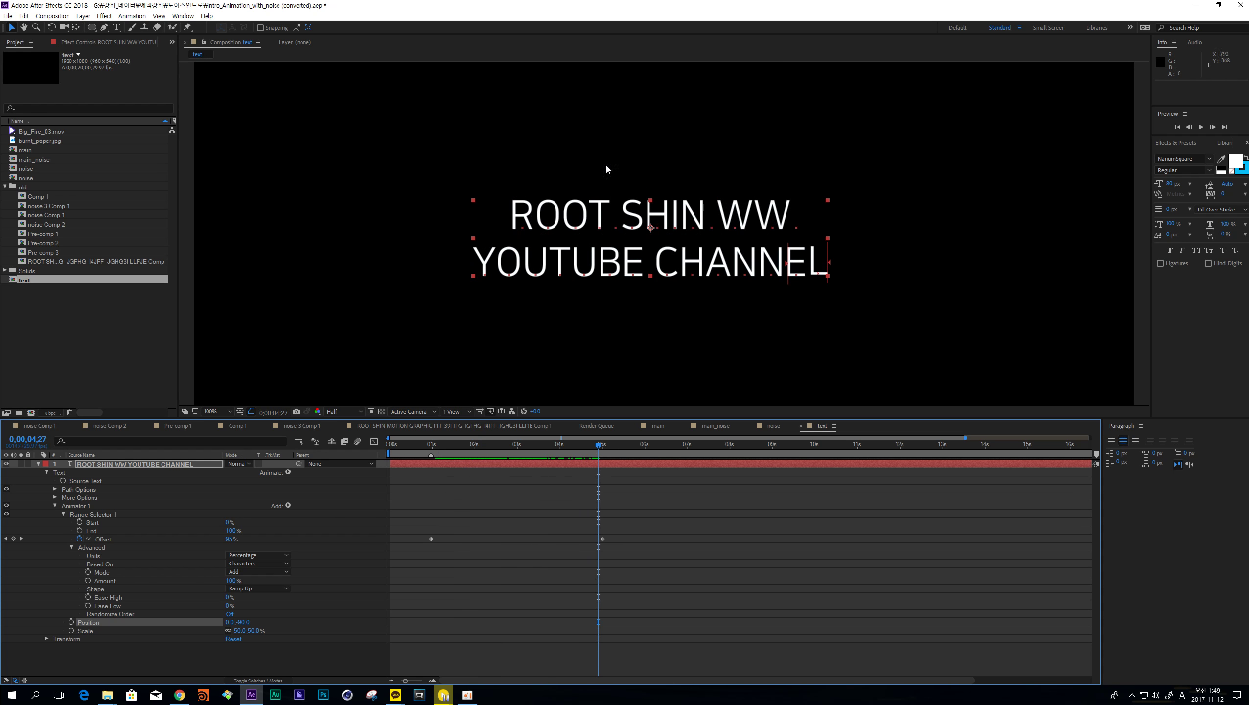
drag(451, 449, 485, 448)
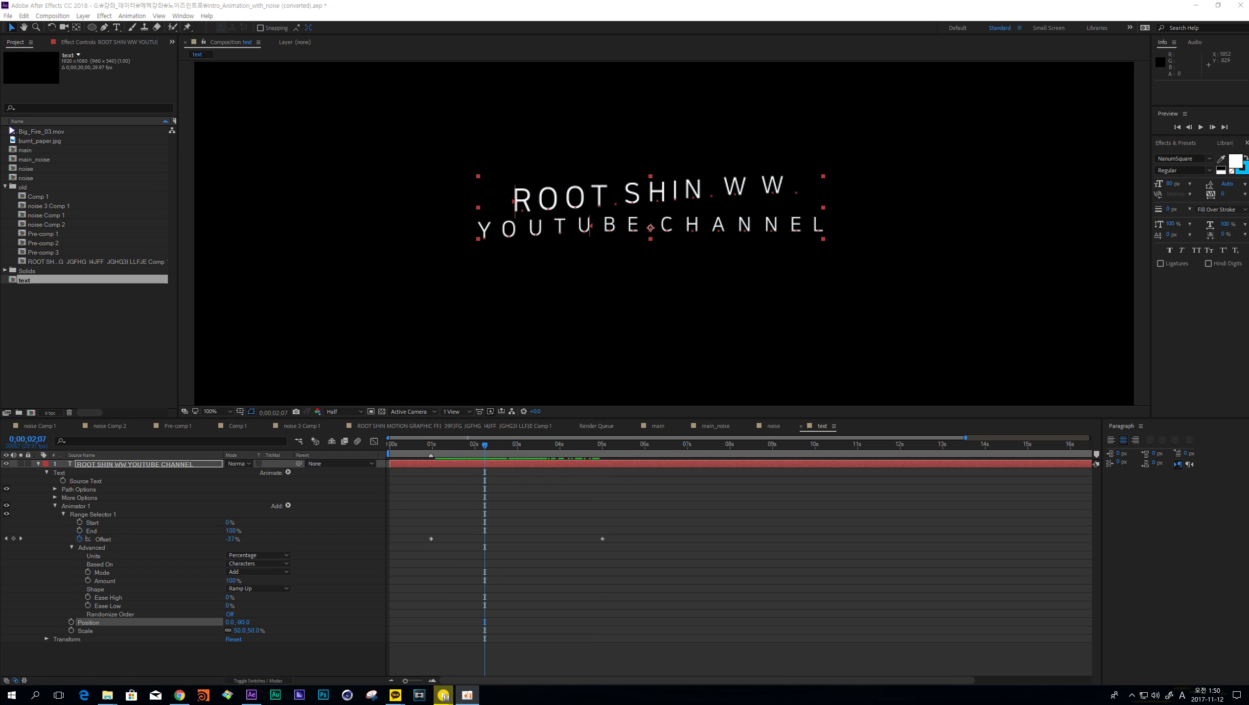
mouse_move(476, 459)
mouse_down()
mouse_move(446, 451)
mouse_move(575, 446)
mouse_move(526, 453)
mouse_up()
click(109, 597)
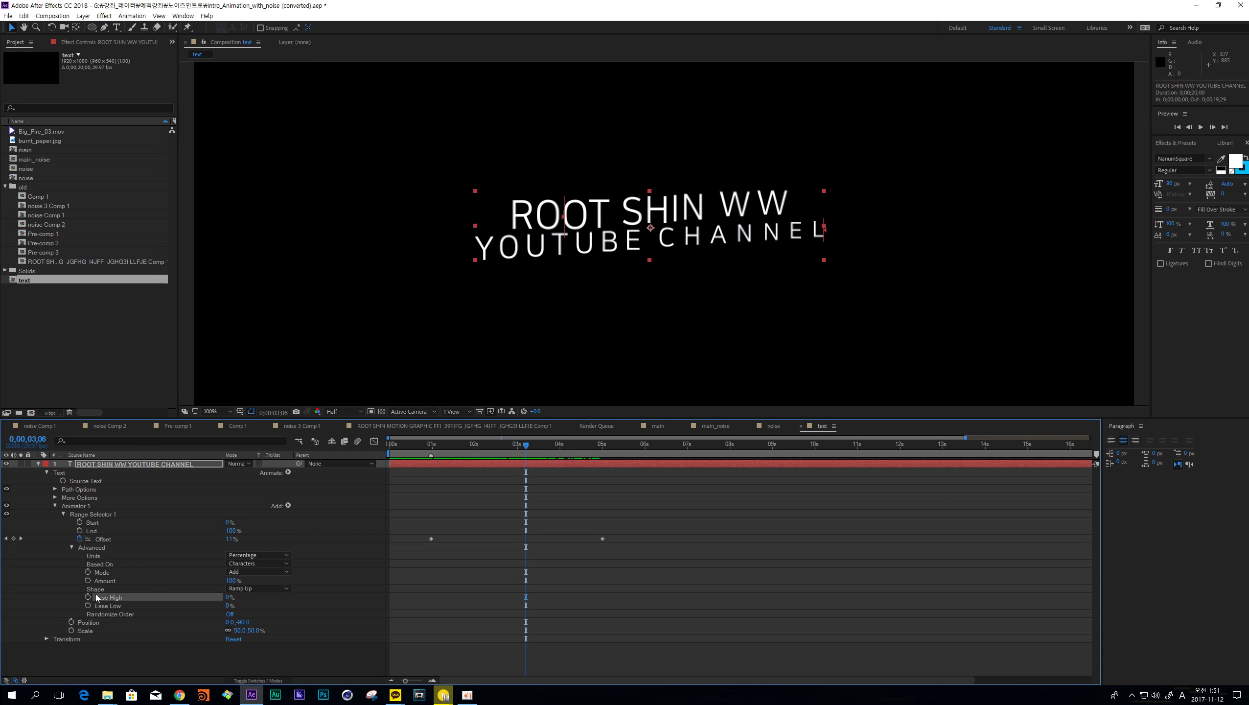
click(109, 606)
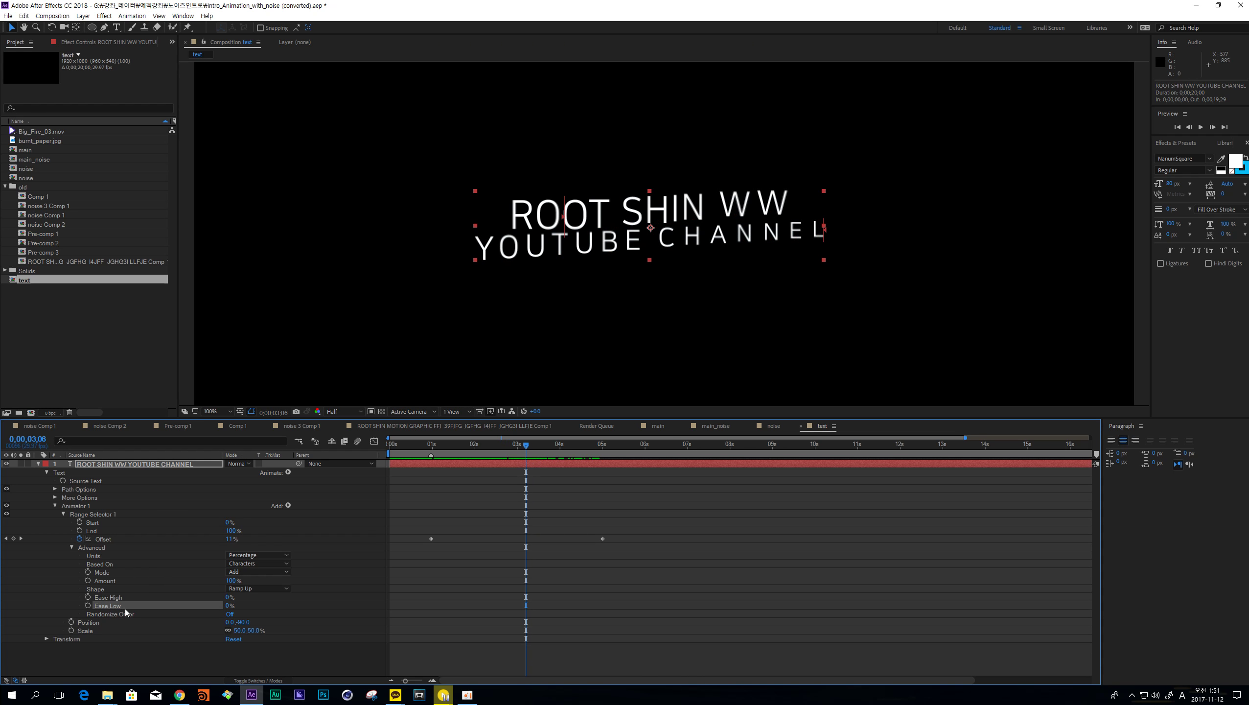
click(426, 508)
- Create a new 400×400 white solid layer
key(ctrl+y)
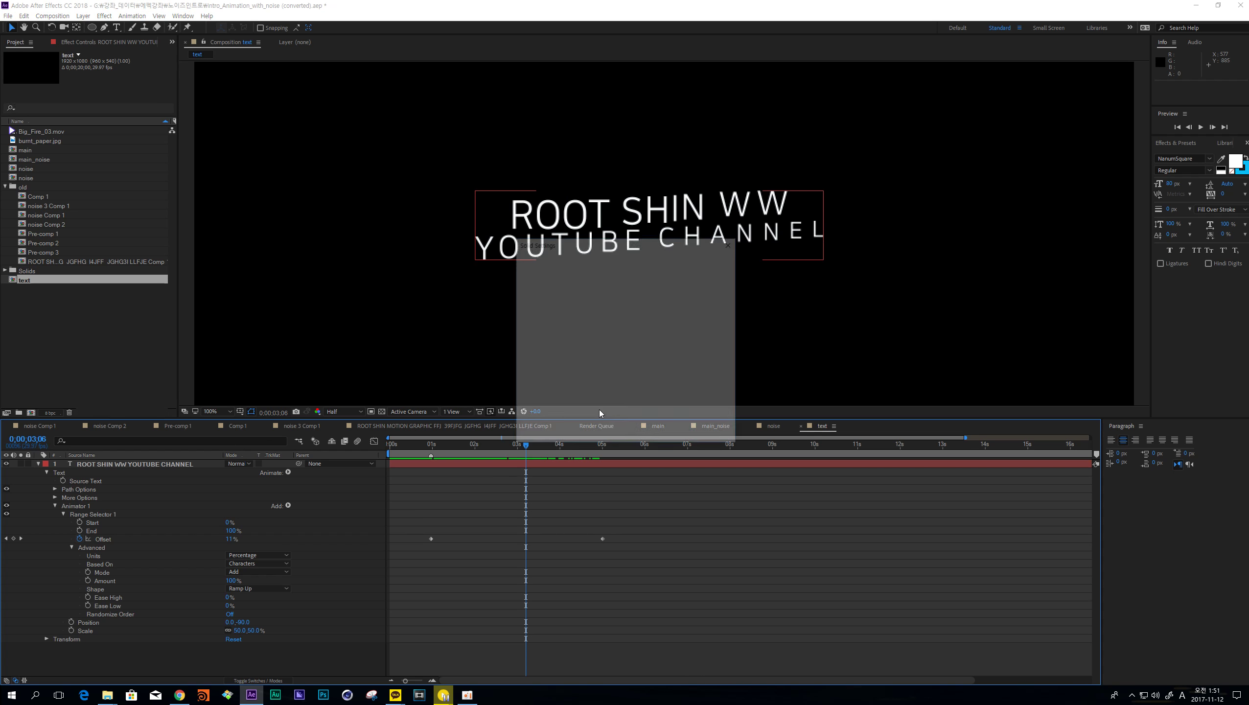
click(583, 286)
text(400)
key(Tab)
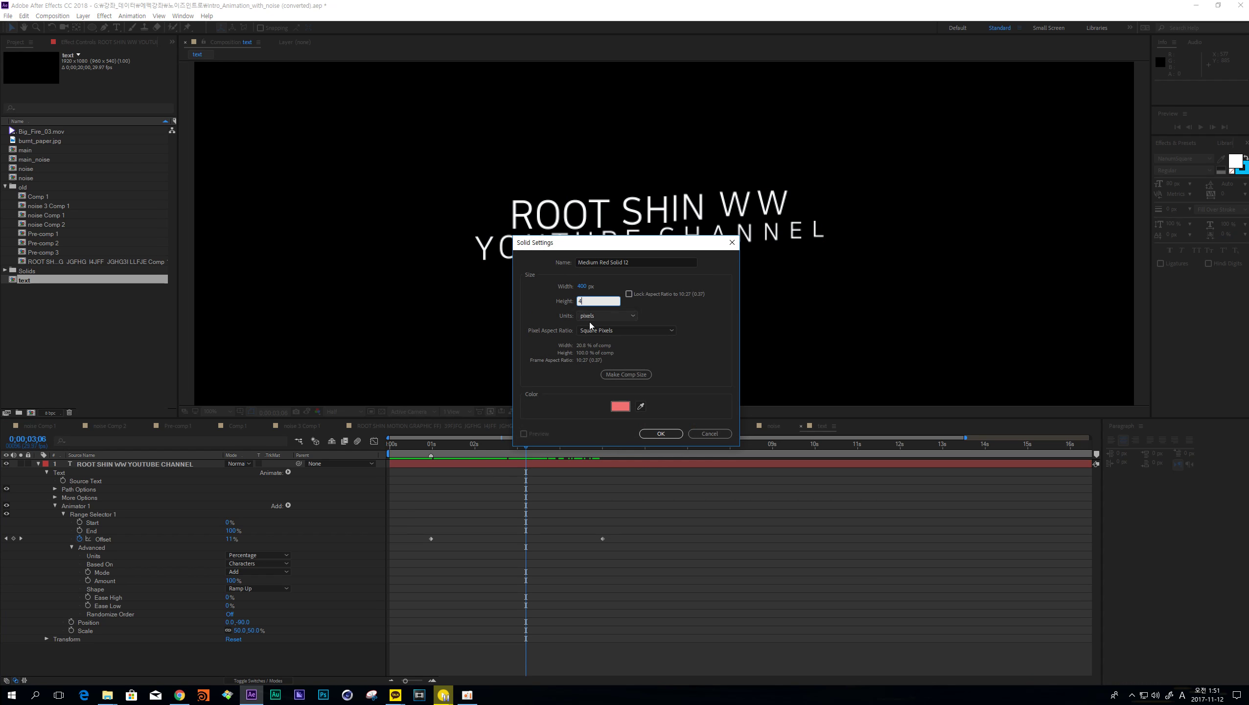
text(400)
key(Tab)
click(620, 406)
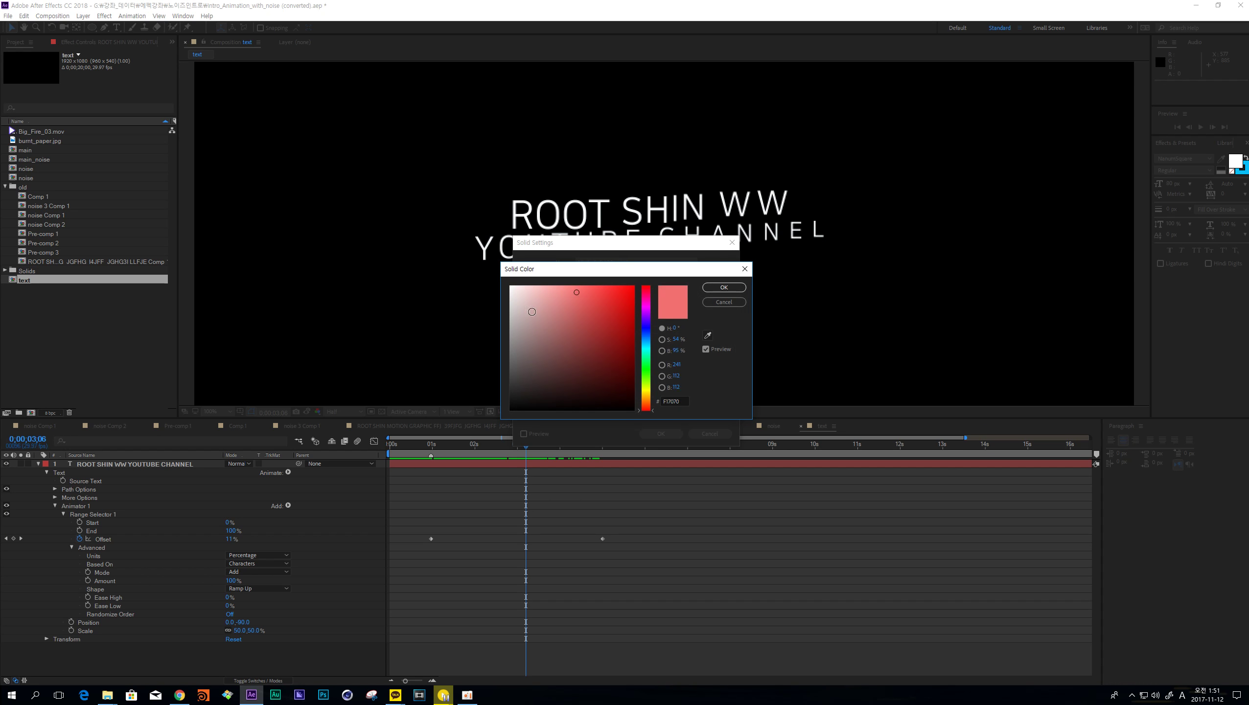
drag(567, 321, 423, 227)
key(Return)
key(Return)
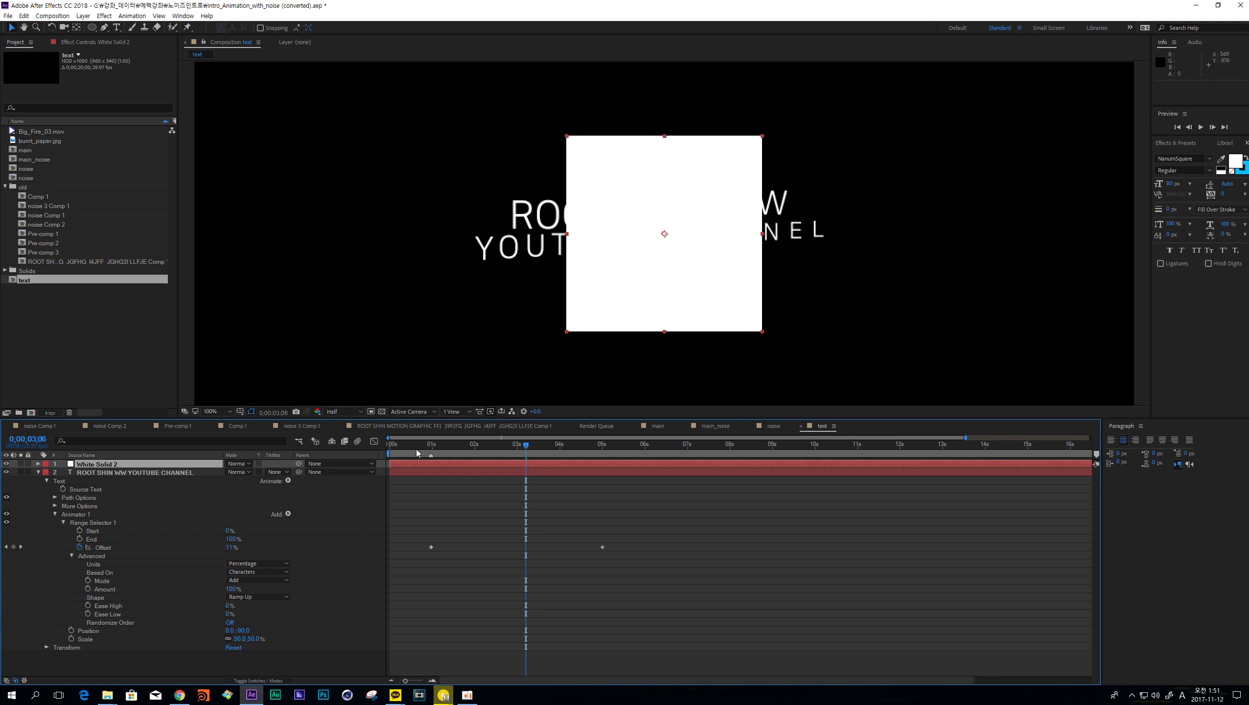
- Keyframe the solid's Position at 2:05 and about 3:09 so it slides right across the title
key(p)
click(482, 445)
key(alt+shift+p)
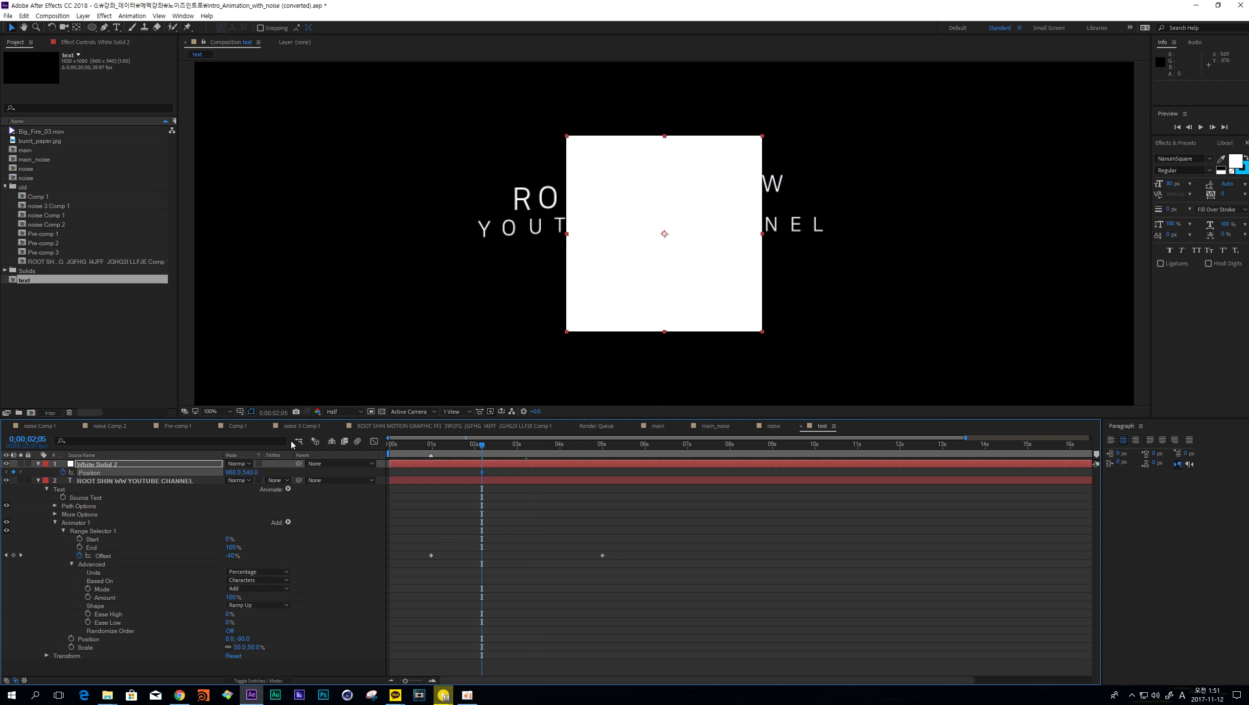
click(530, 445)
drag(611, 279, 774, 281)
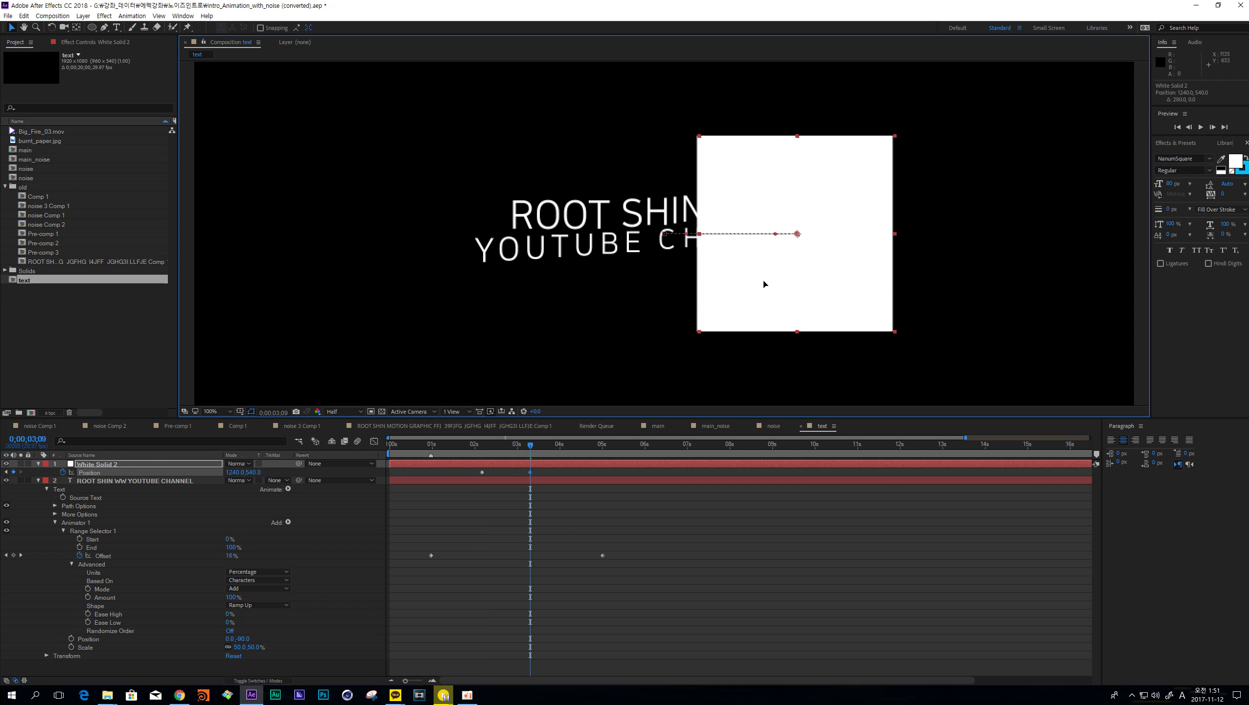
drag(496, 445, 503, 445)
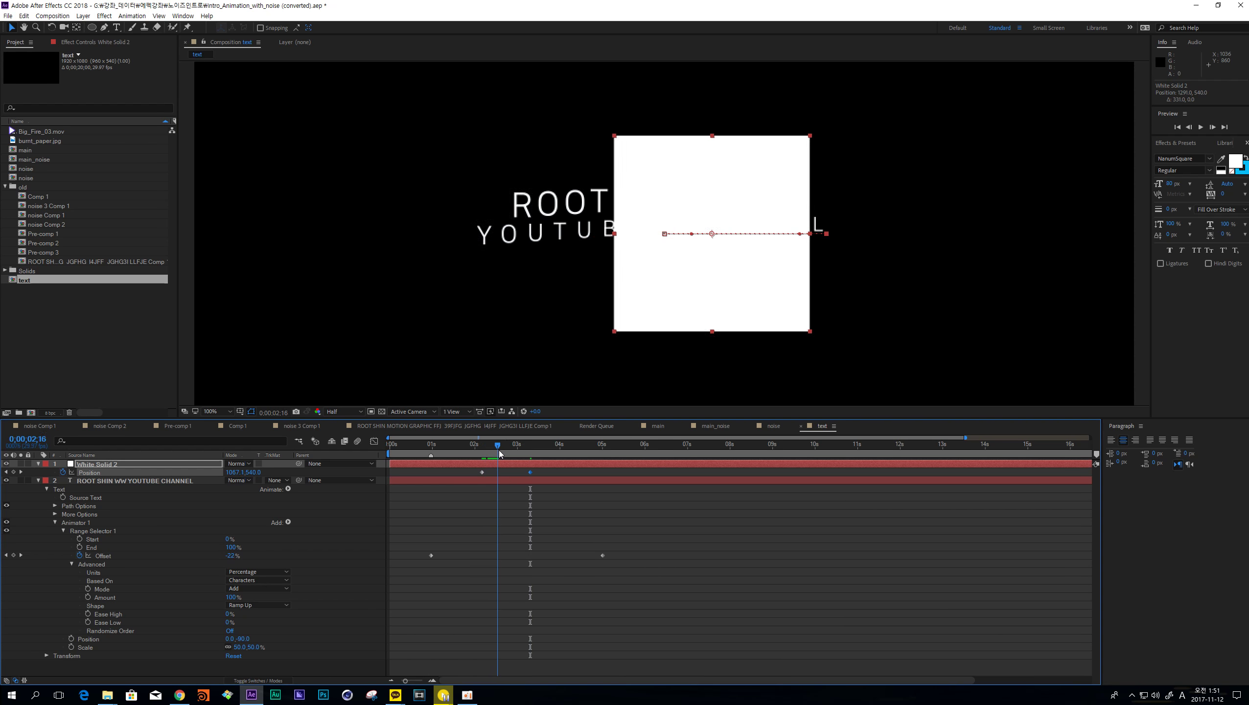
click(489, 450)
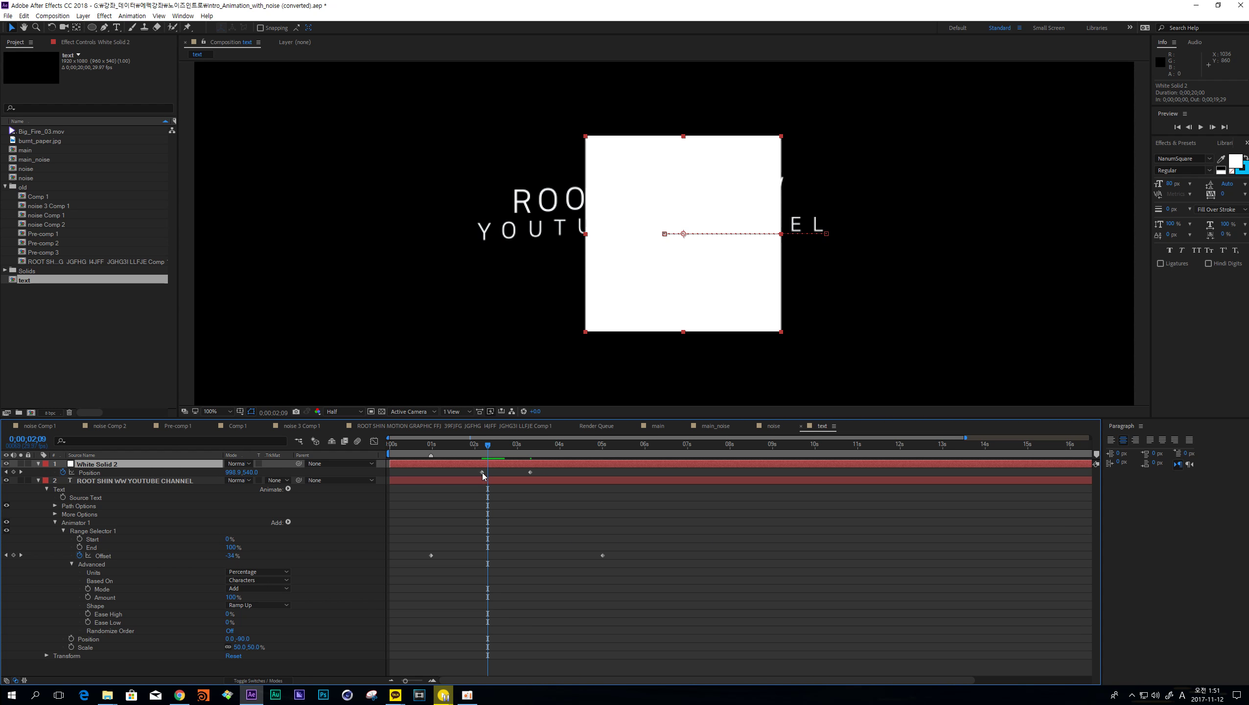
drag(488, 445, 511, 451)
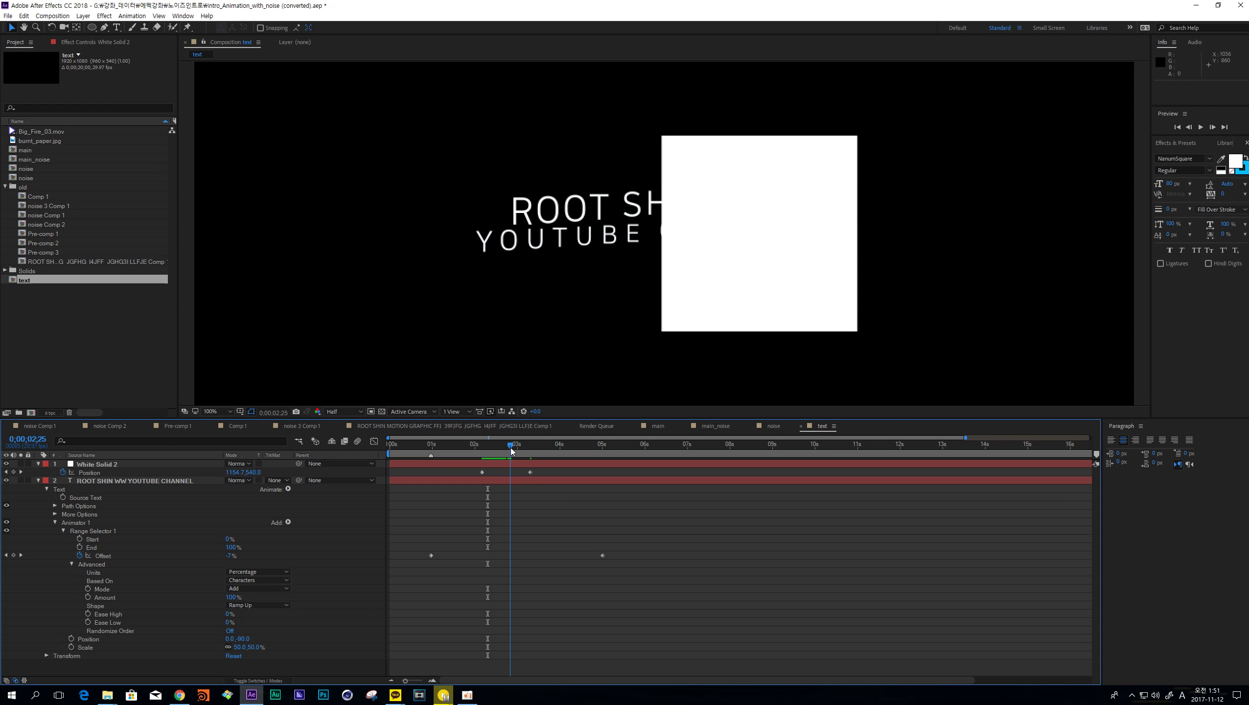
click(667, 327)
click(526, 218)
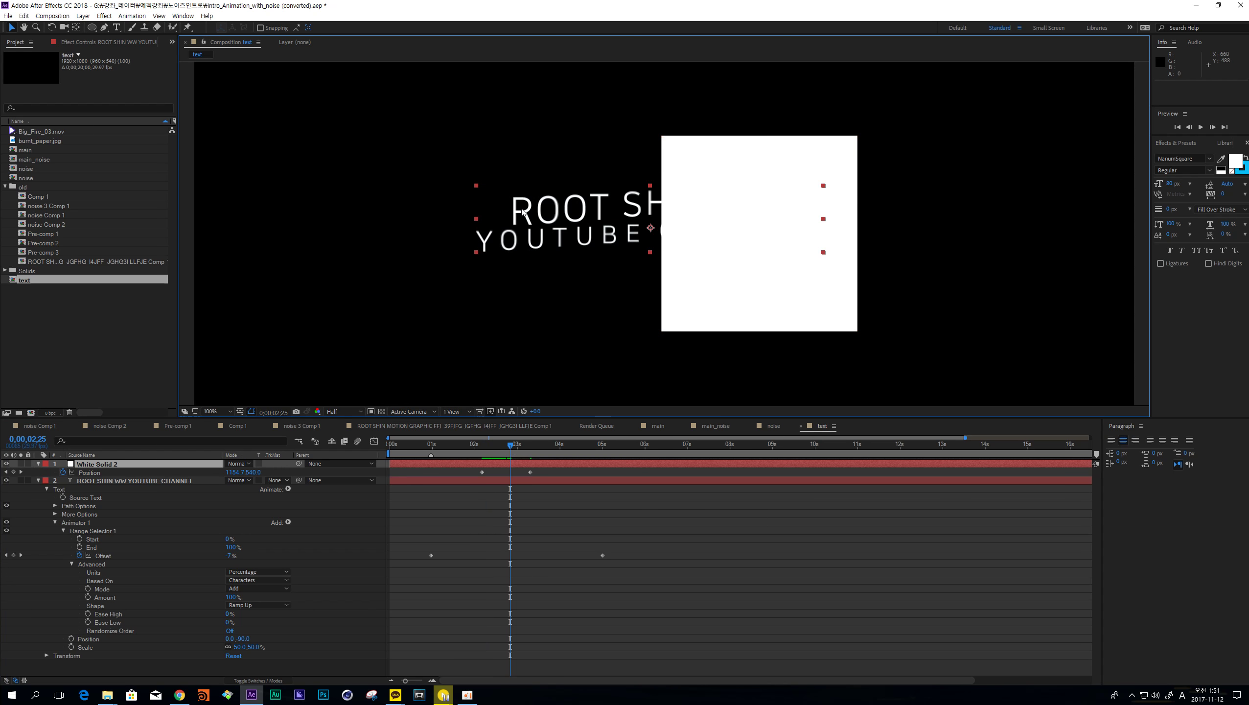
drag(511, 447, 476, 471)
click(542, 472)
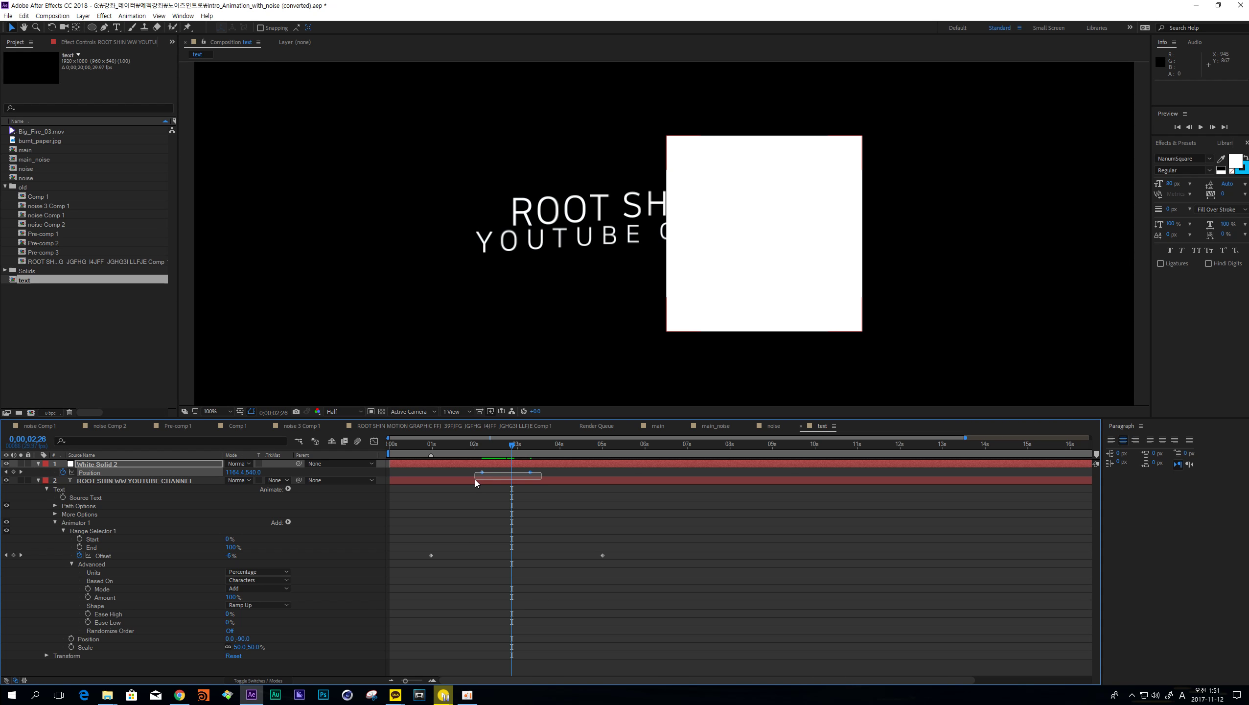
- Apply Easy Ease to the Position keyframes and view their speed curve in the Graph Editor
key(F9)
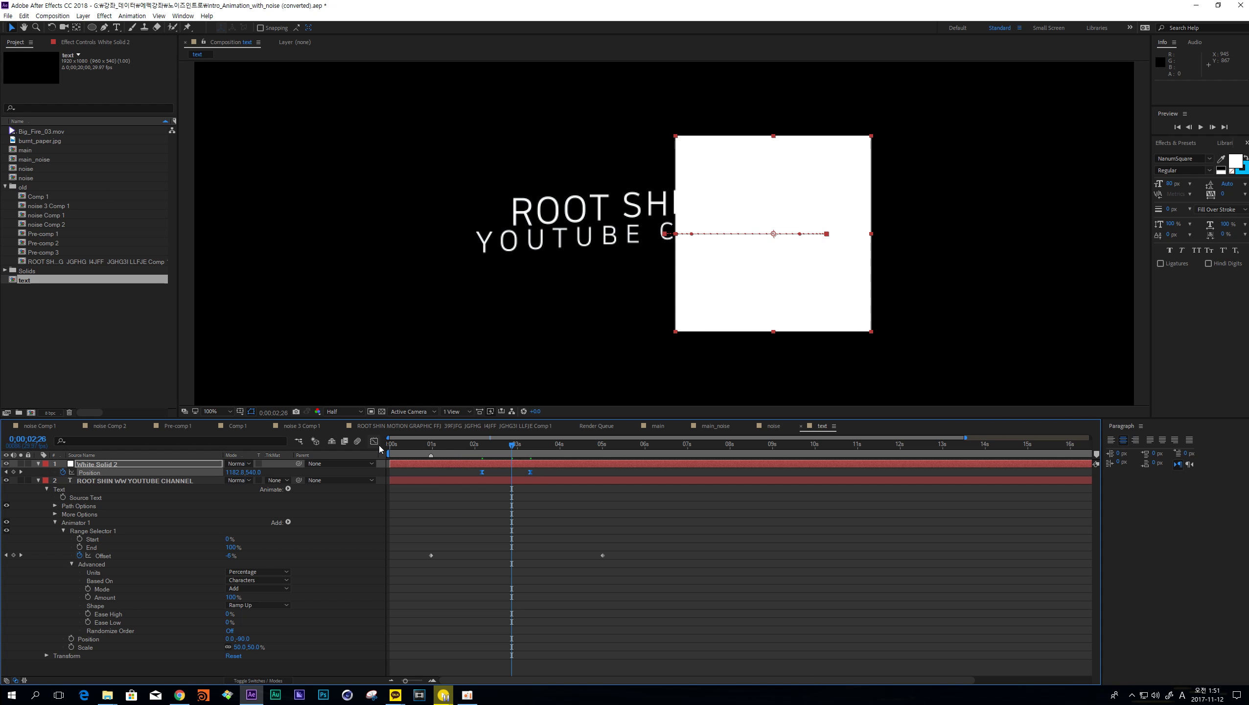
click(374, 441)
mouse_move(562, 598)
mouse_down()
mouse_move(525, 653)
mouse_move(597, 649)
mouse_move(473, 653)
mouse_move(508, 647)
mouse_up()
alt+scroll(537, 656, up, 5)
key(ctrl+z)
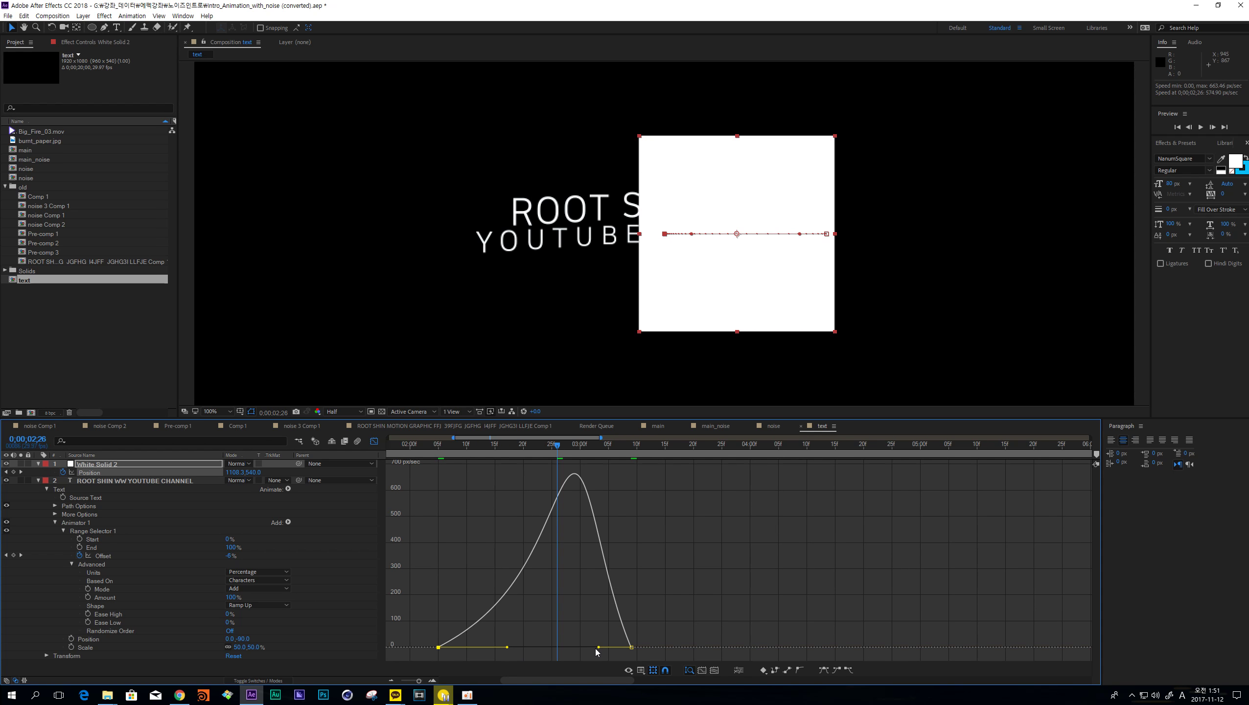
- Shift the solid's speed peak slightly later and watch it cross the text
drag(601, 651, 607, 648)
click(459, 460)
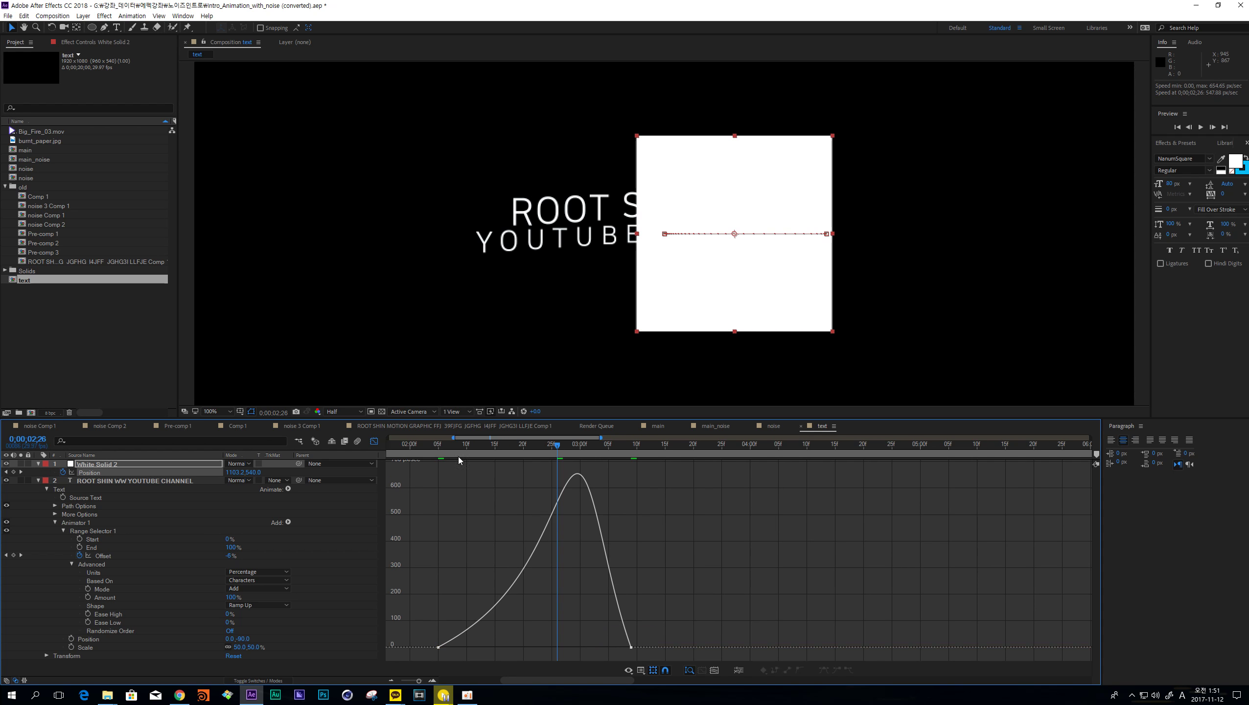
mouse_move(428, 448)
mouse_down()
mouse_move(608, 445)
mouse_move(478, 444)
mouse_up()
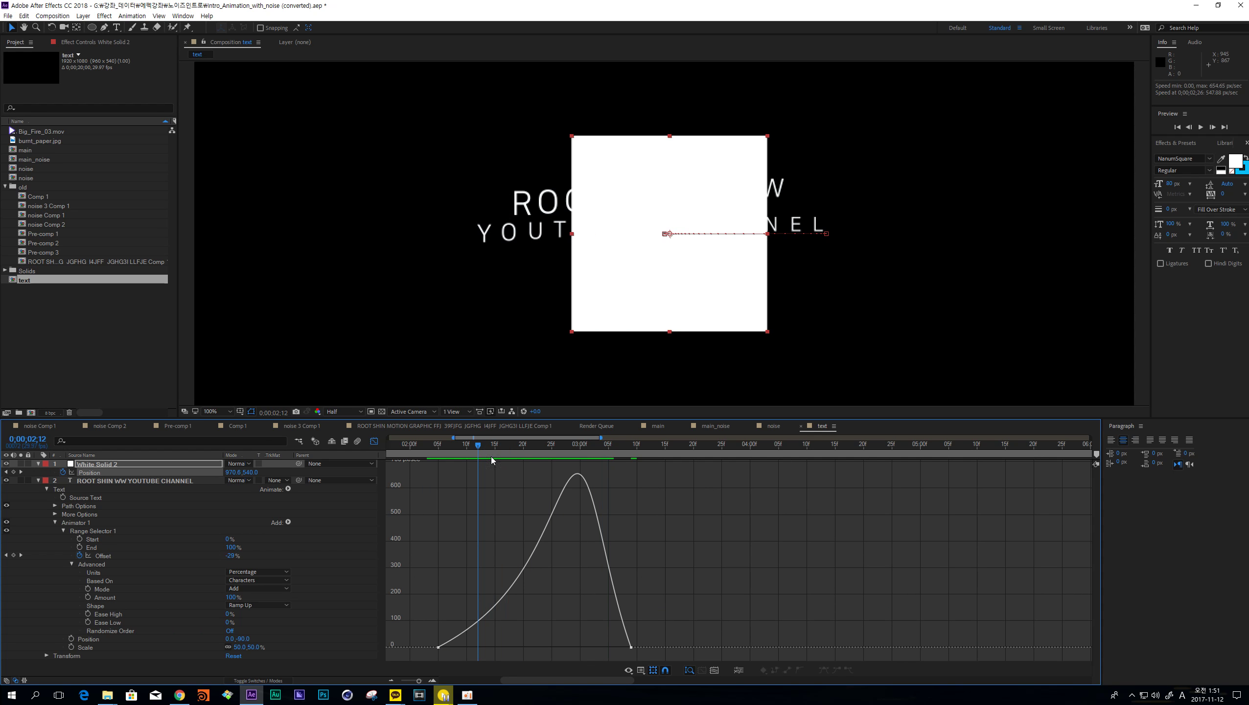
- Inspect the solid's position speed-curve keyframes and select the White Solid 2 layer
click(114, 615)
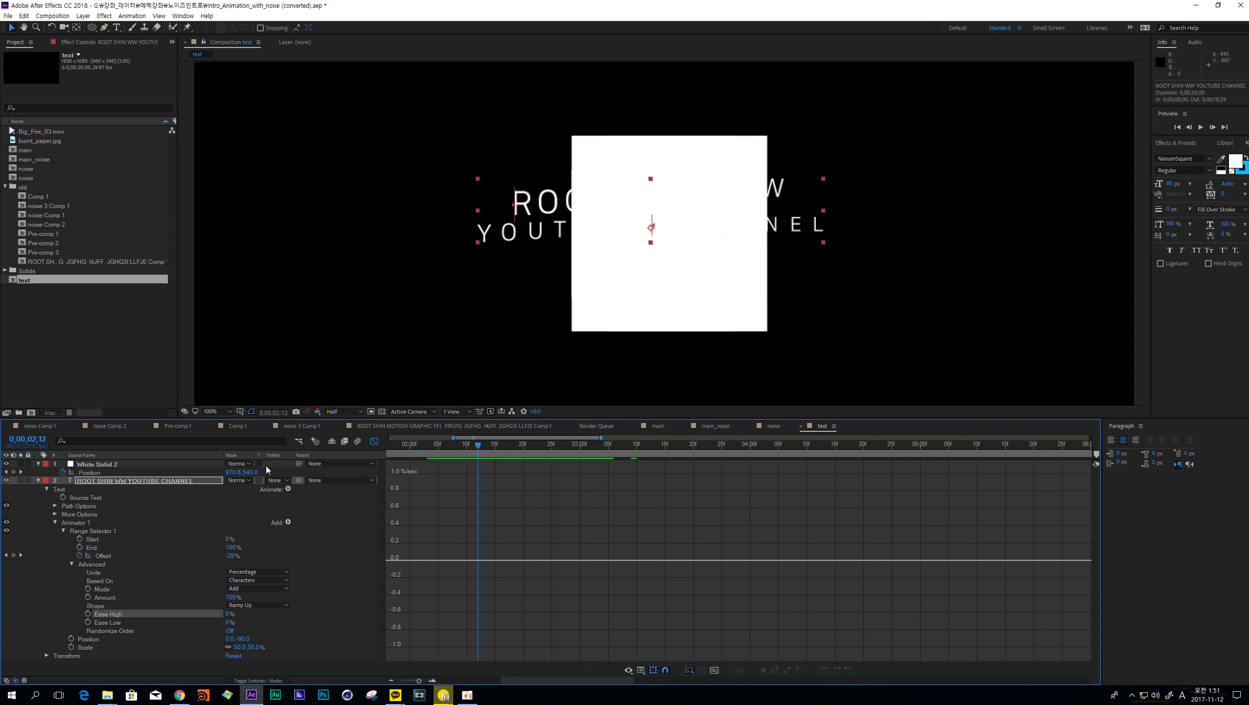
click(93, 472)
click(438, 647)
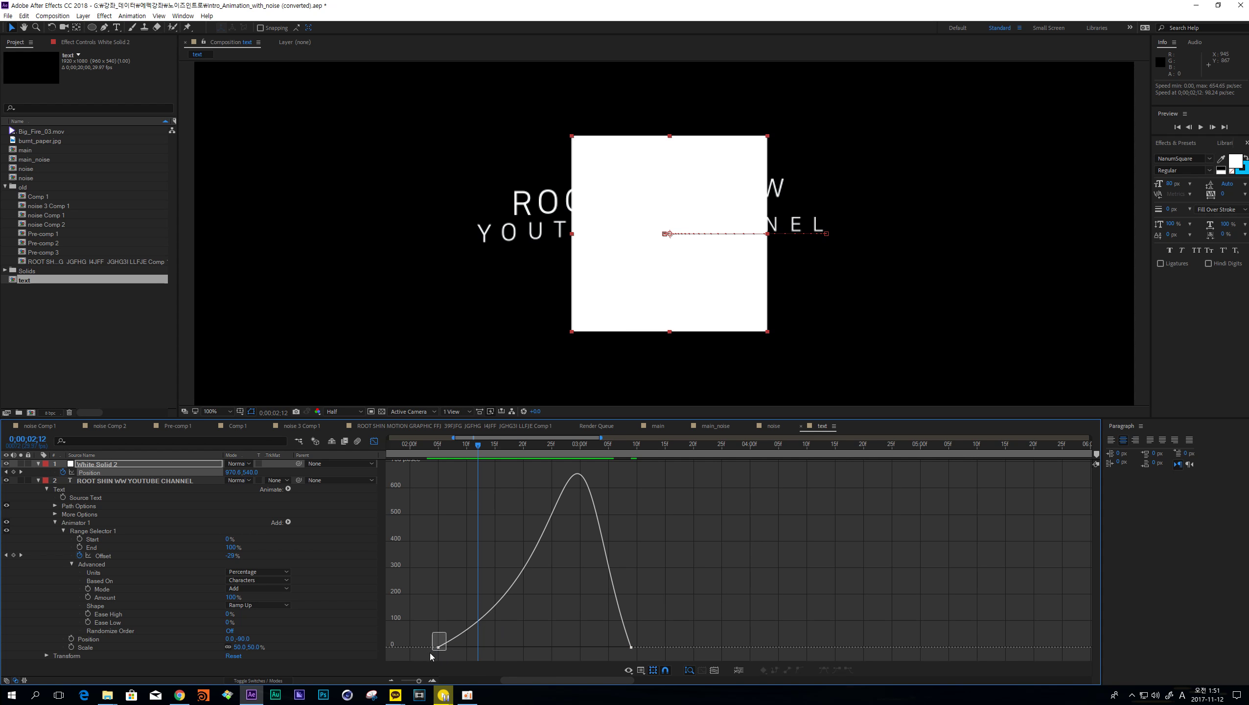
mouse_move(440, 649)
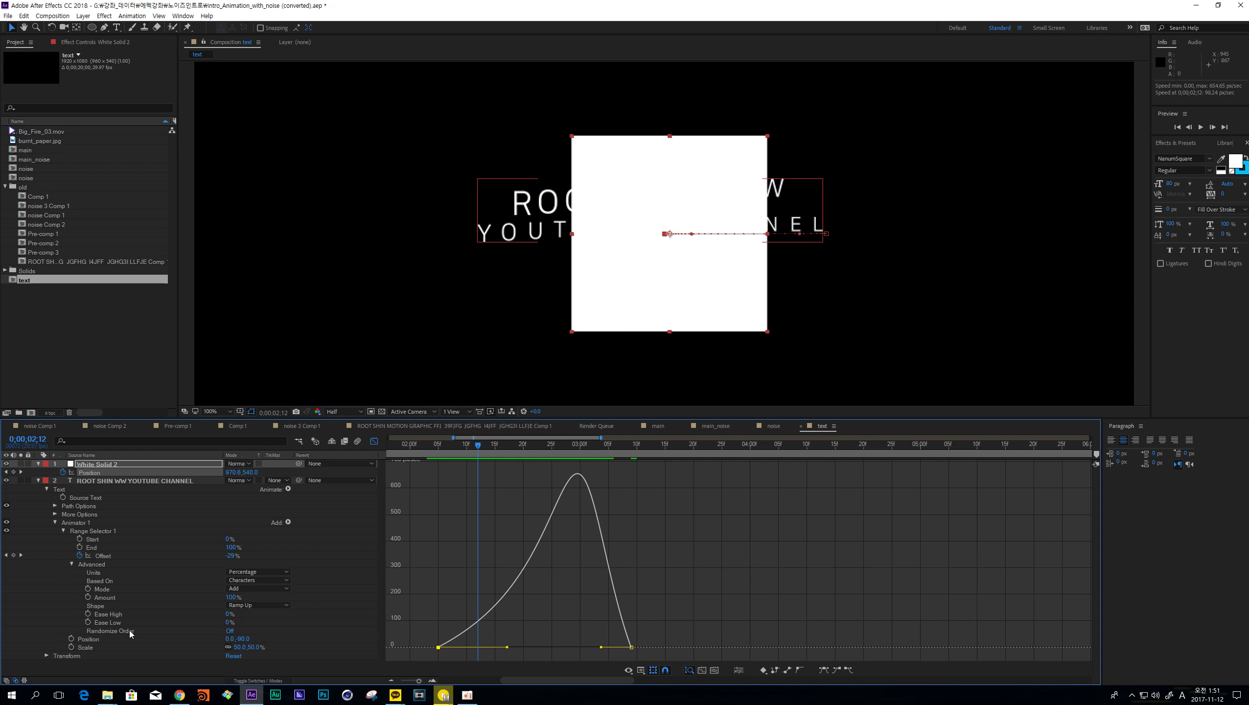
click(632, 647)
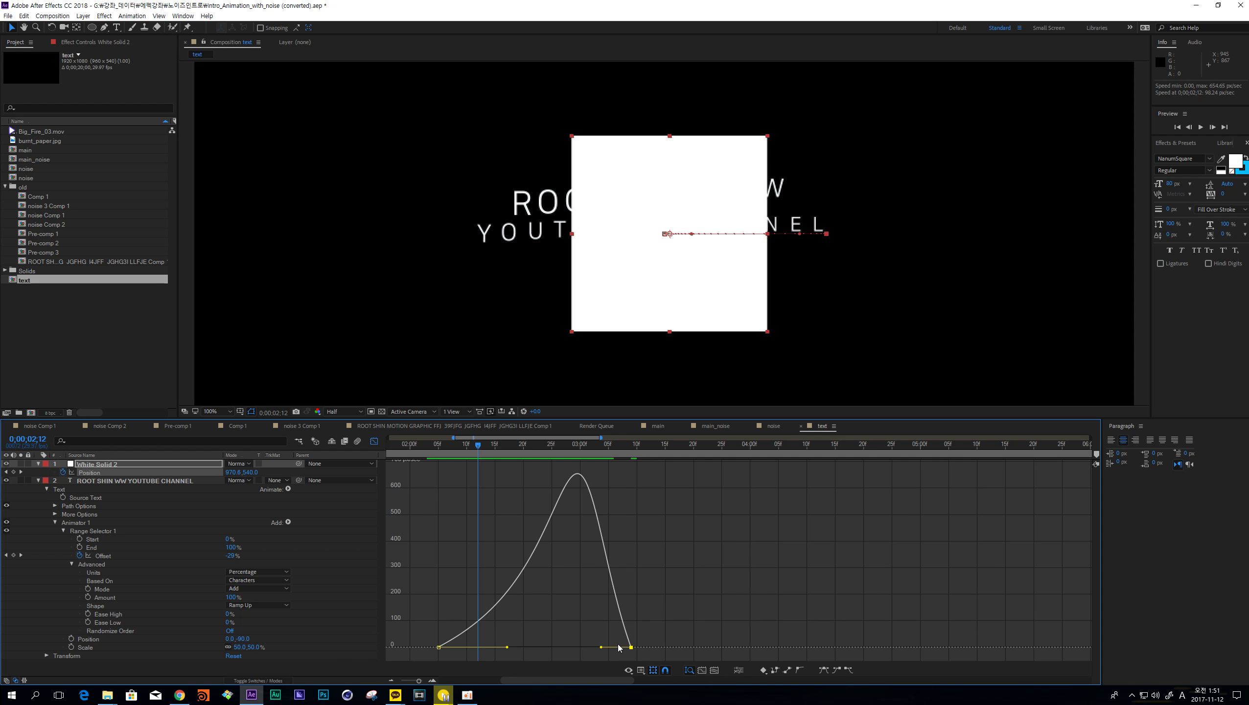
click(120, 465)
- Delete the white solid and set the range's Ease High to 70% and Ease Low to 30%
key(Delete)
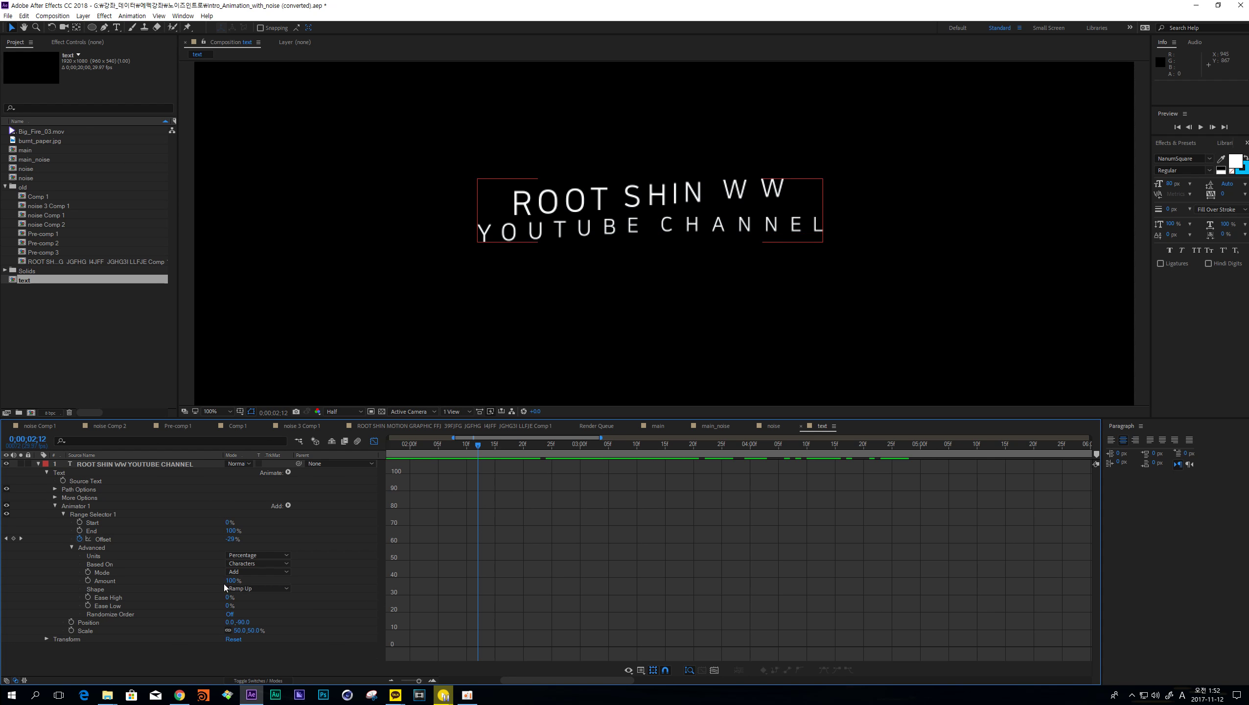
drag(230, 598, 229, 605)
text(30)
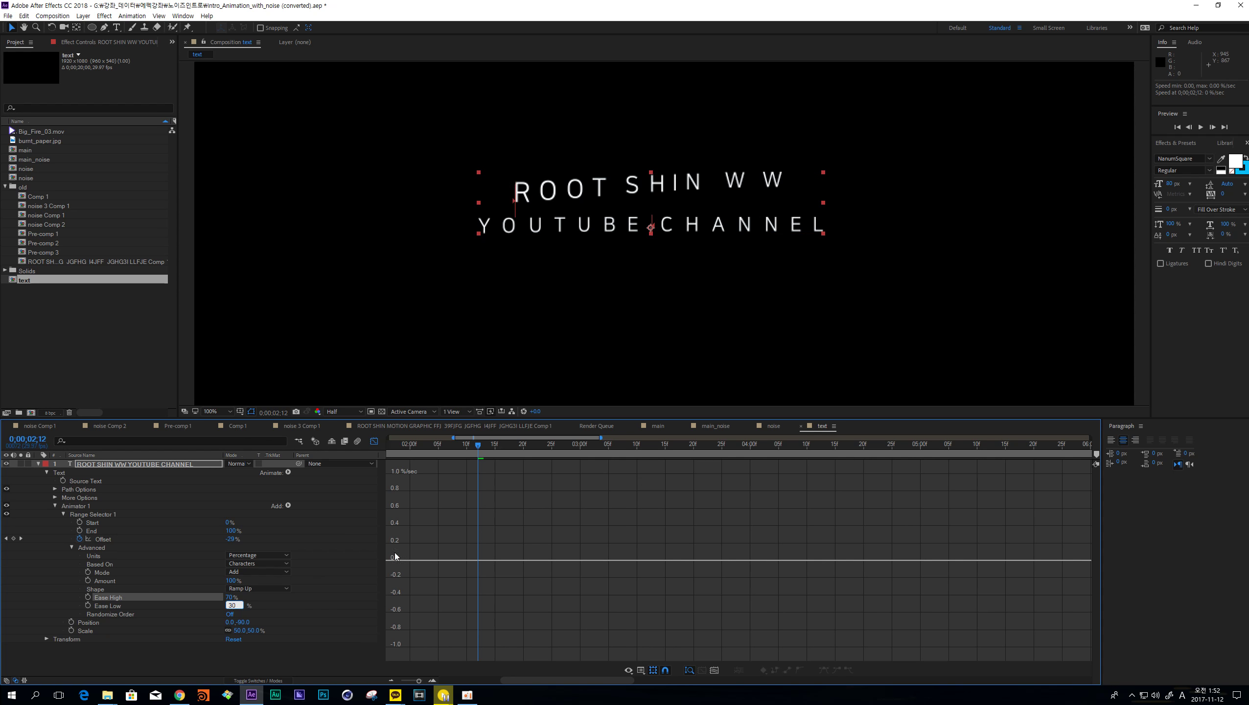
key(Return)
- Preview the letter animation from the Offset keyframe near one second and scrub through it
key(space)
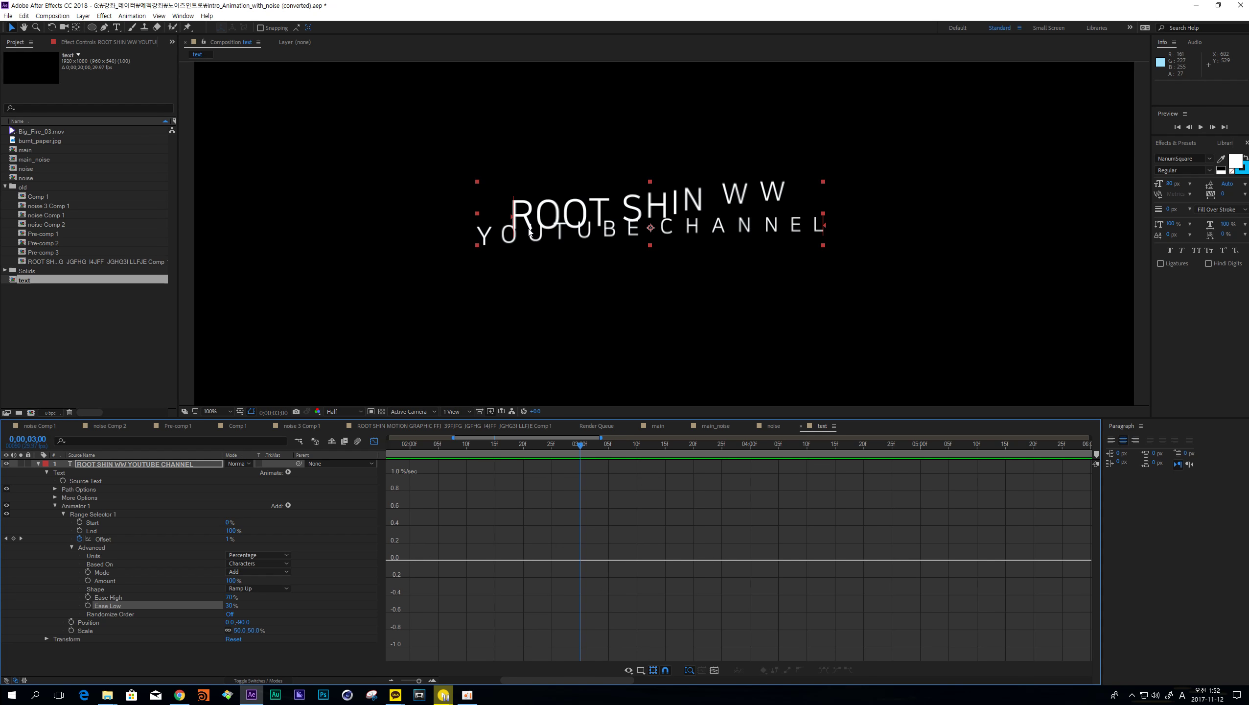
key(shift+F3)
key(semicolon)
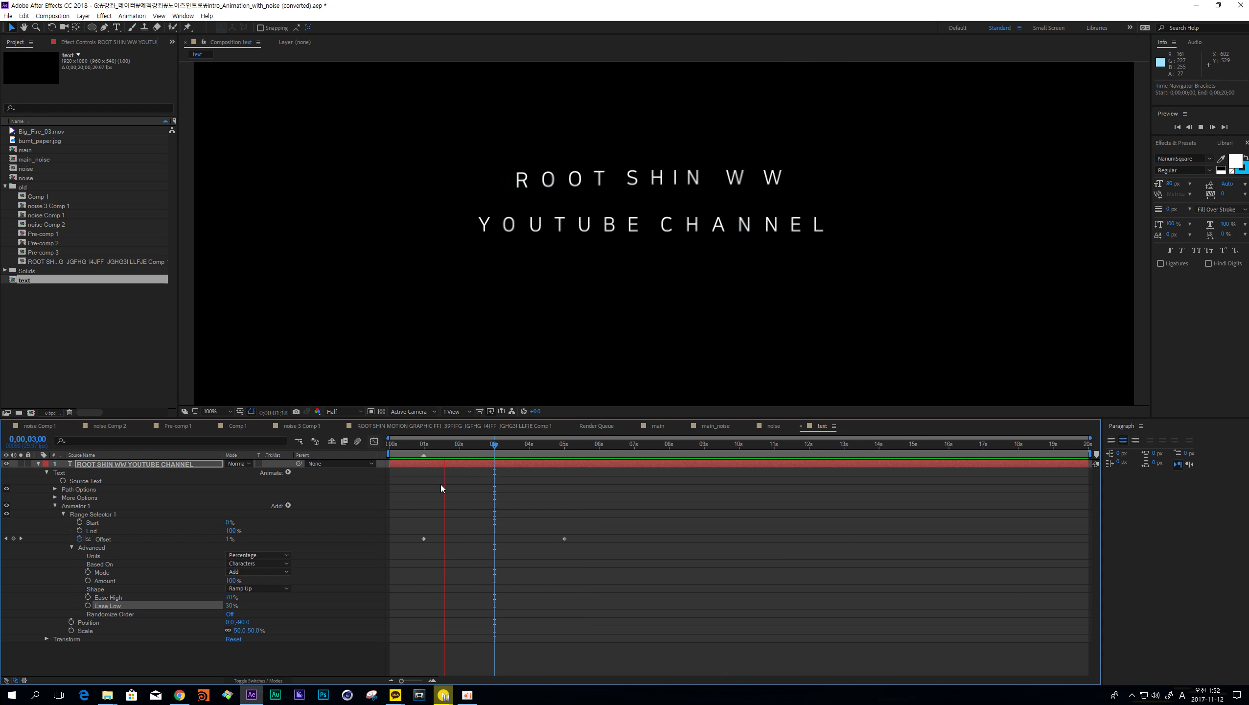
click(420, 446)
click(423, 447)
key(space)
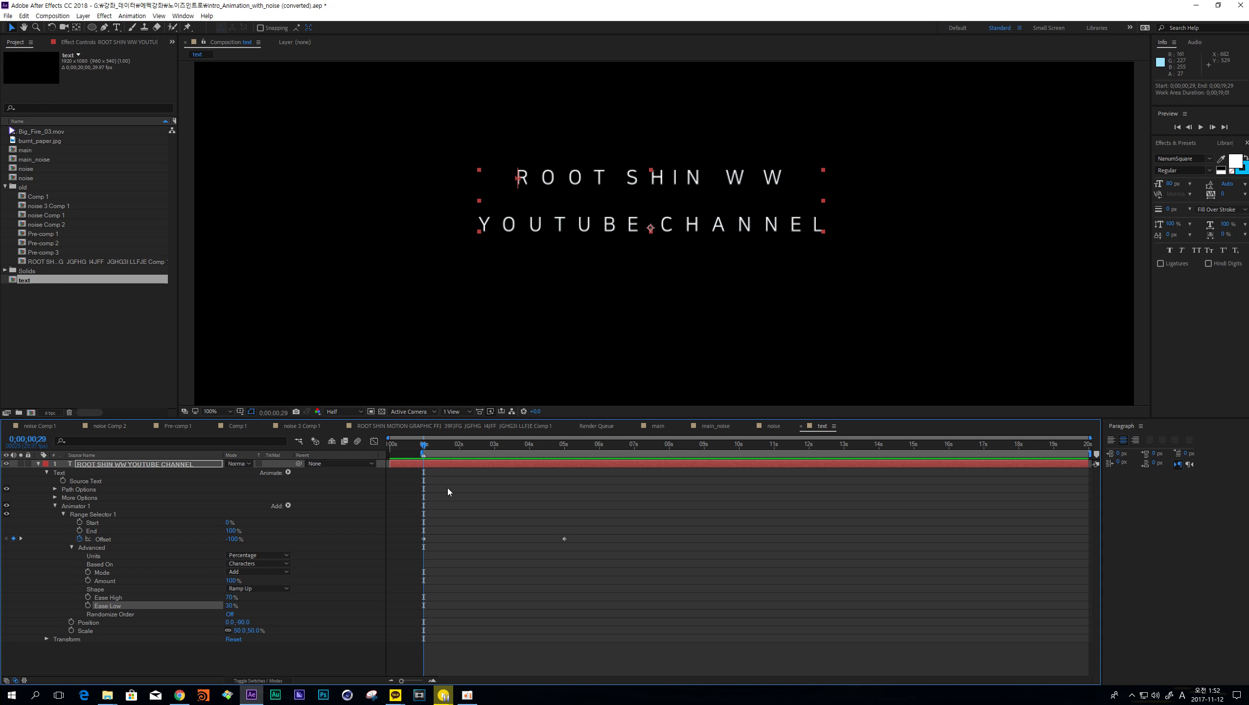
click(447, 488)
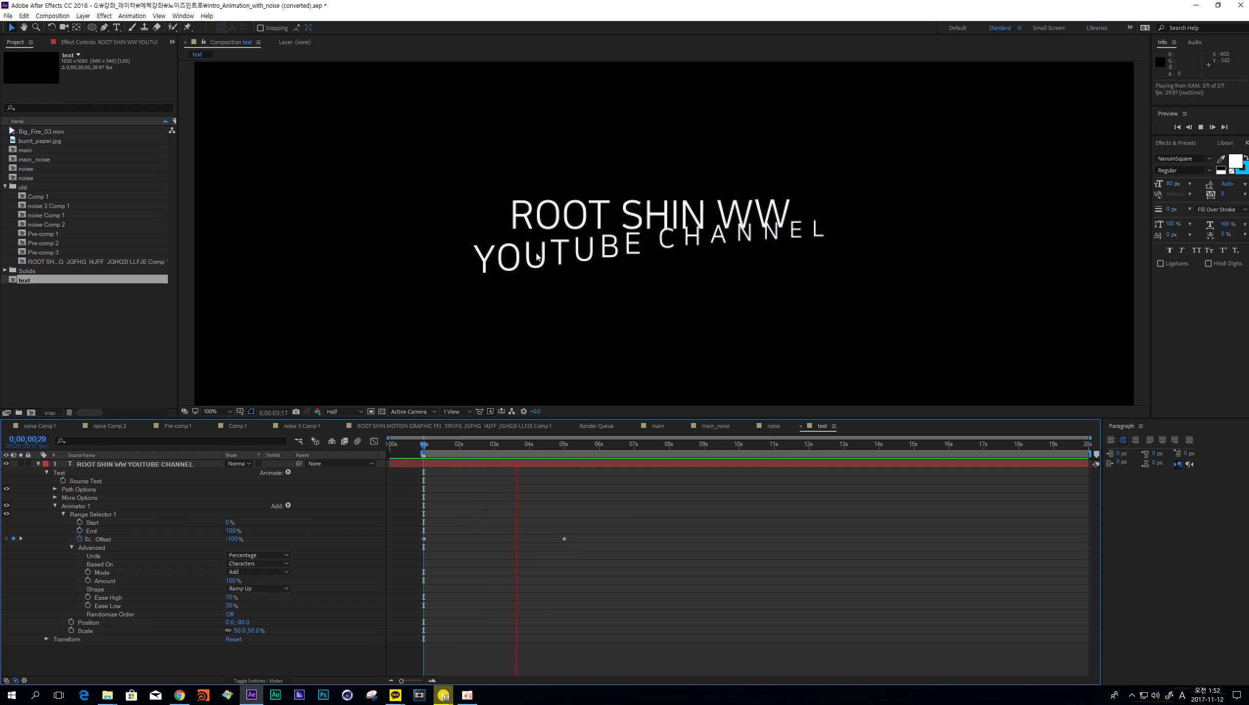
key(space)
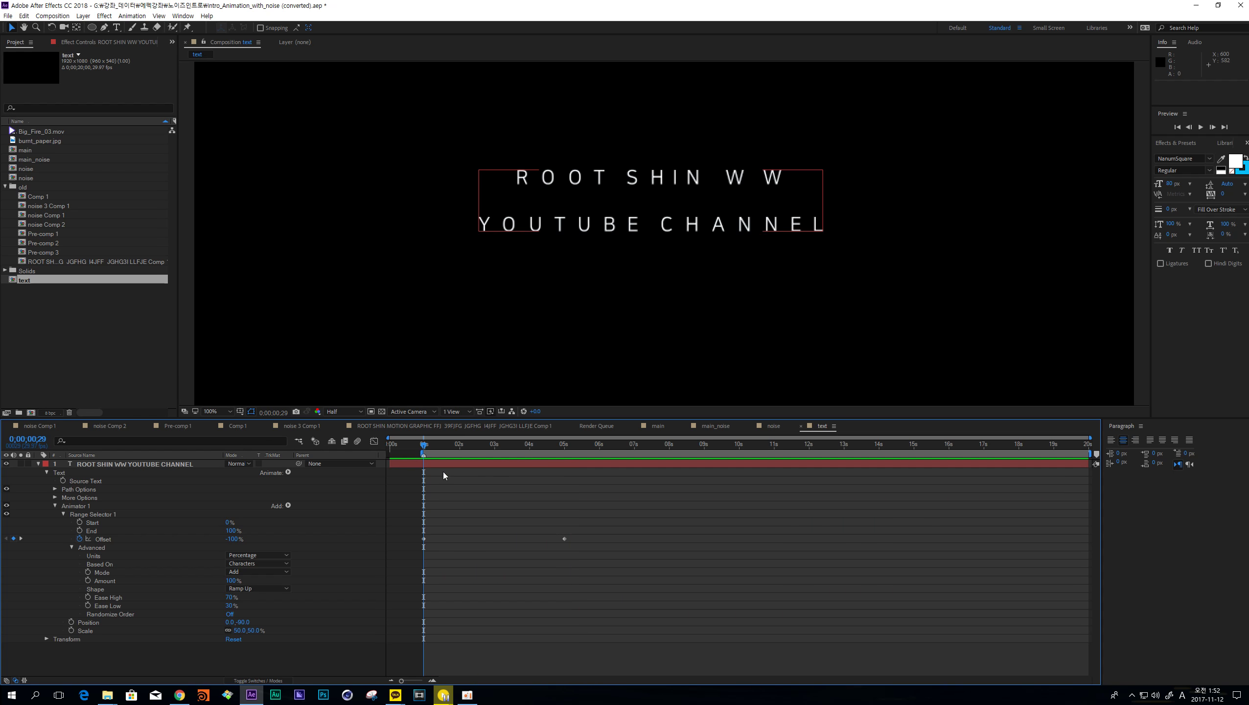
drag(436, 447, 505, 449)
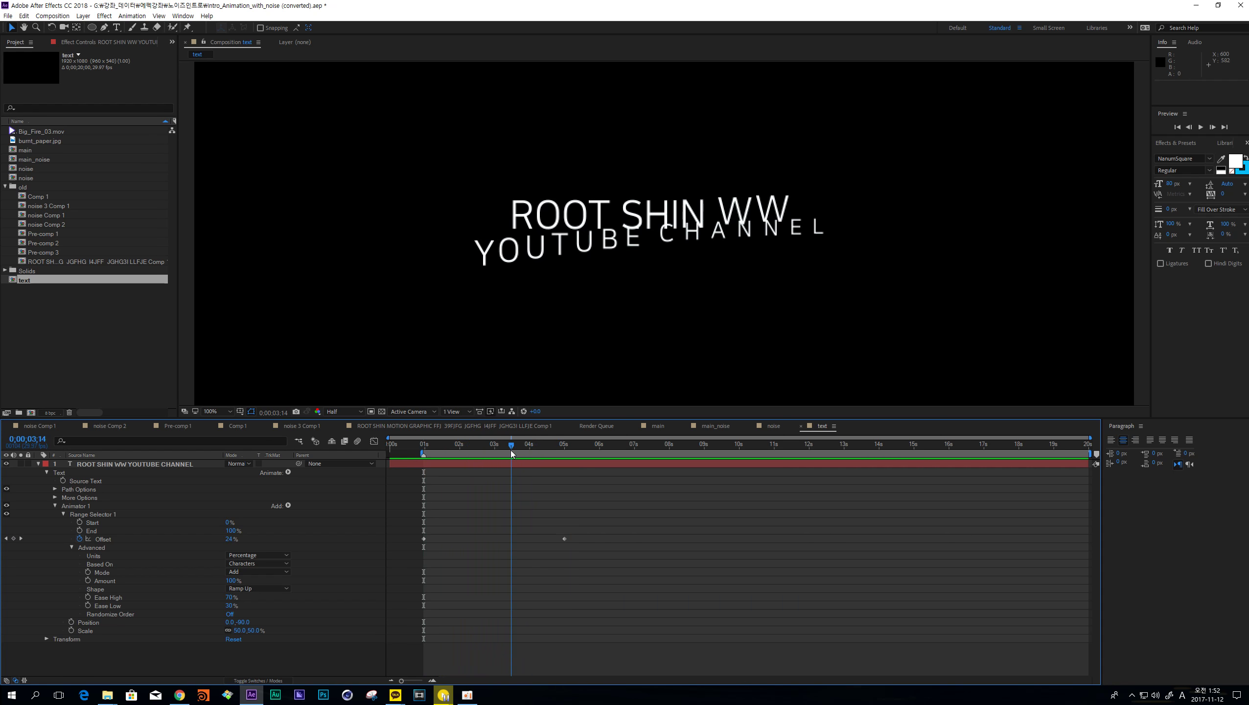
- Add a new text animator, Animator 2, animating Position
click(111, 505)
click(288, 505)
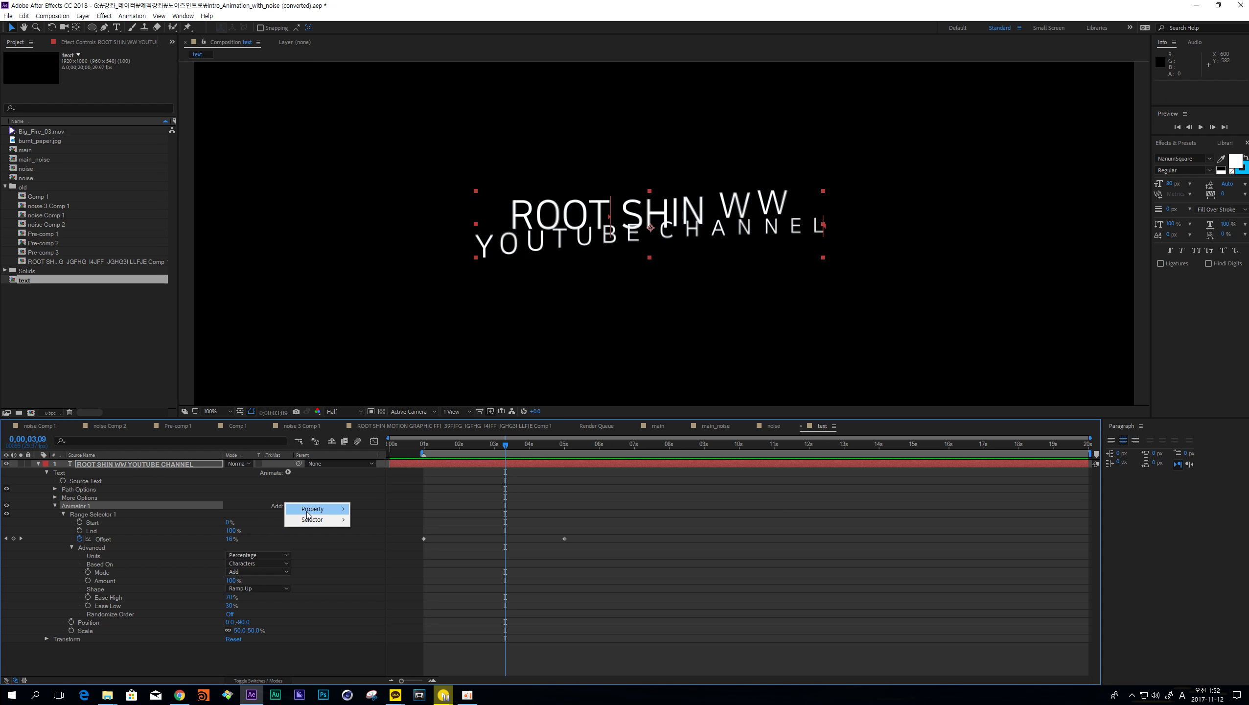
mouse_move(321, 511)
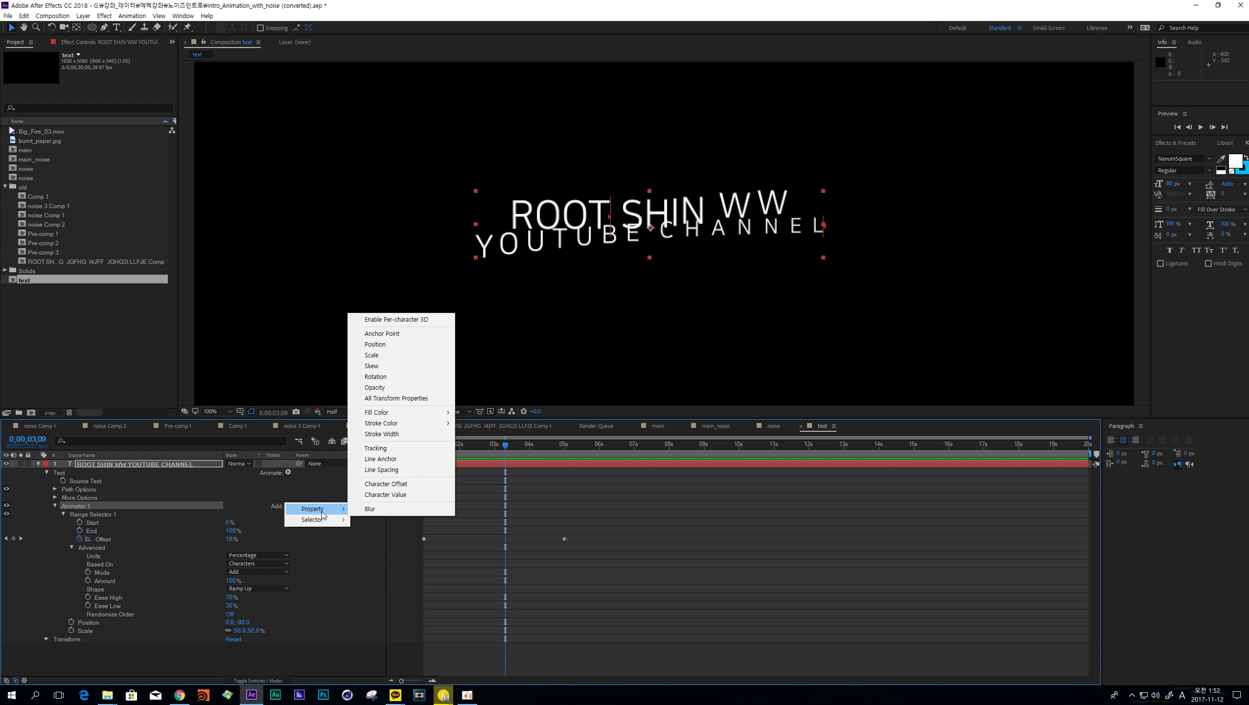
click(325, 478)
click(288, 472)
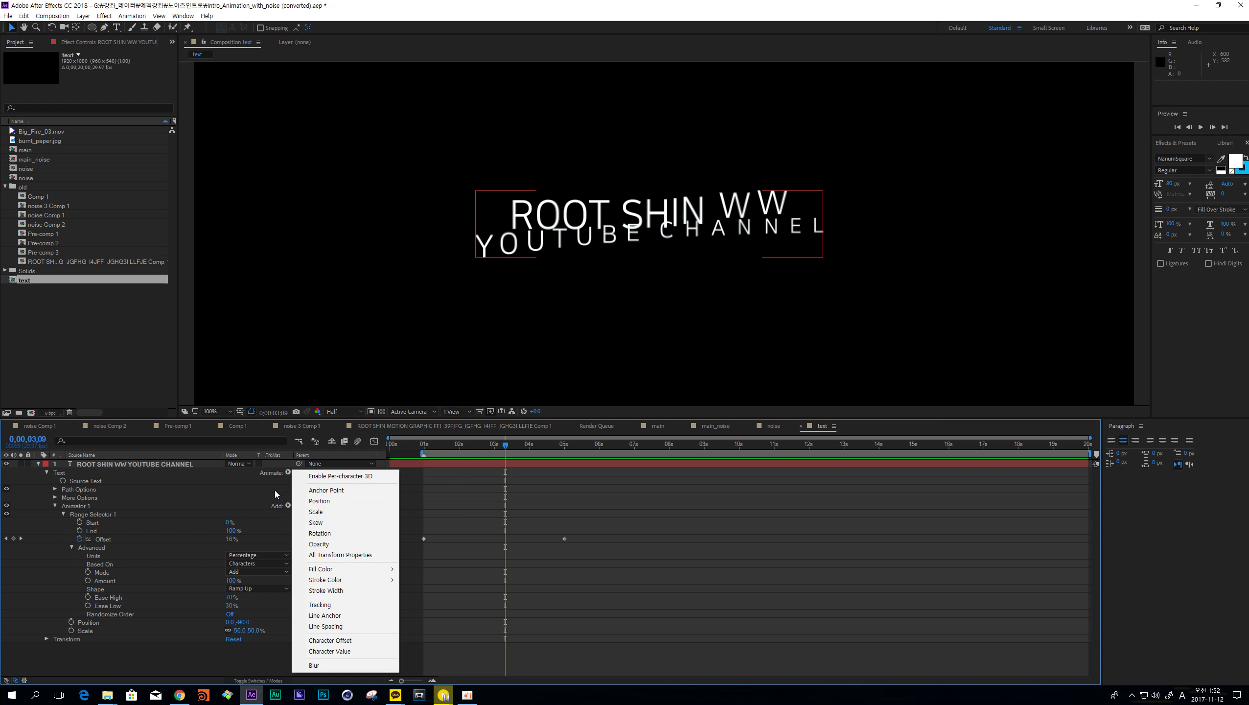
click(274, 490)
click(288, 473)
click(271, 473)
click(288, 473)
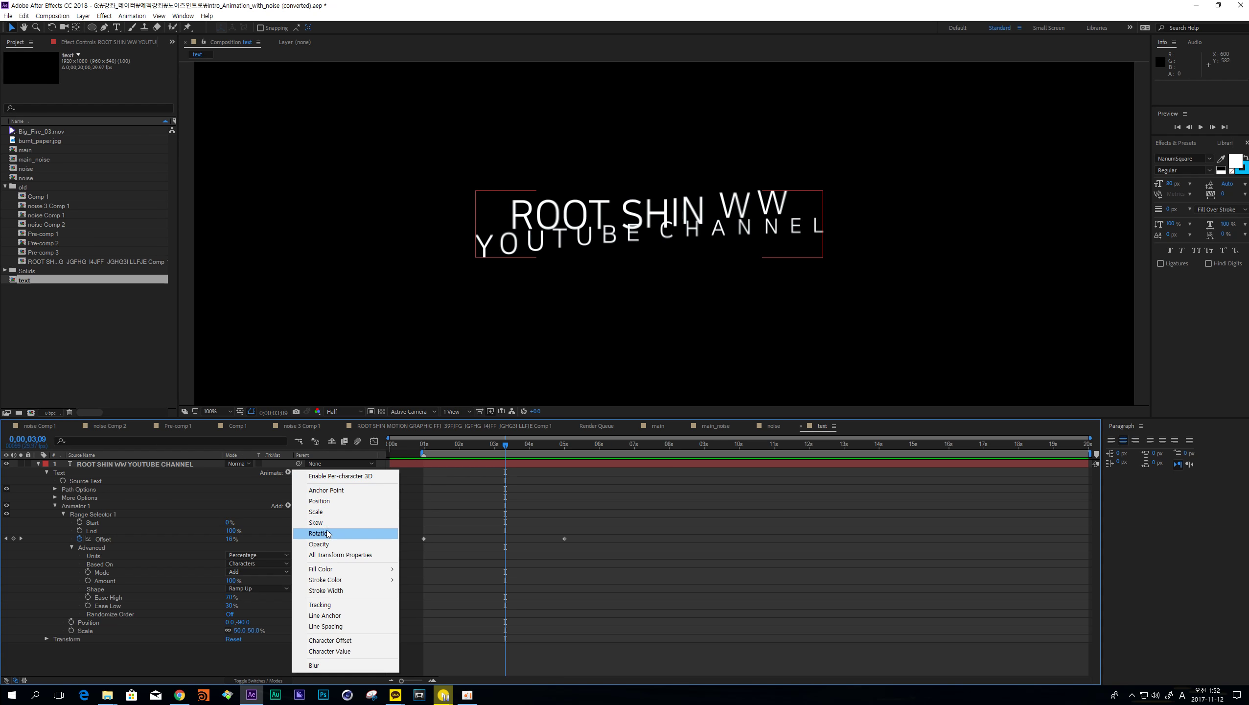
click(326, 501)
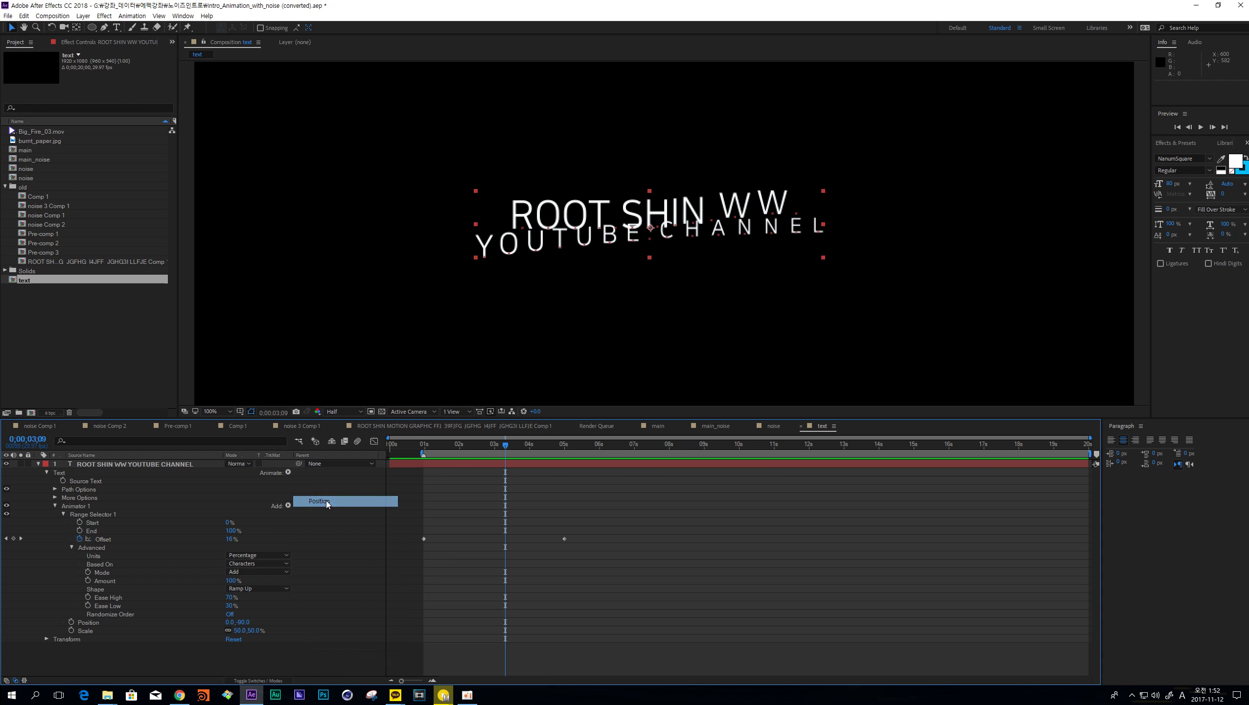
- Select Animator 2 at the 0;00;00;29 Offset keyframe and open its Add menu
click(67, 507)
click(83, 638)
click(69, 508)
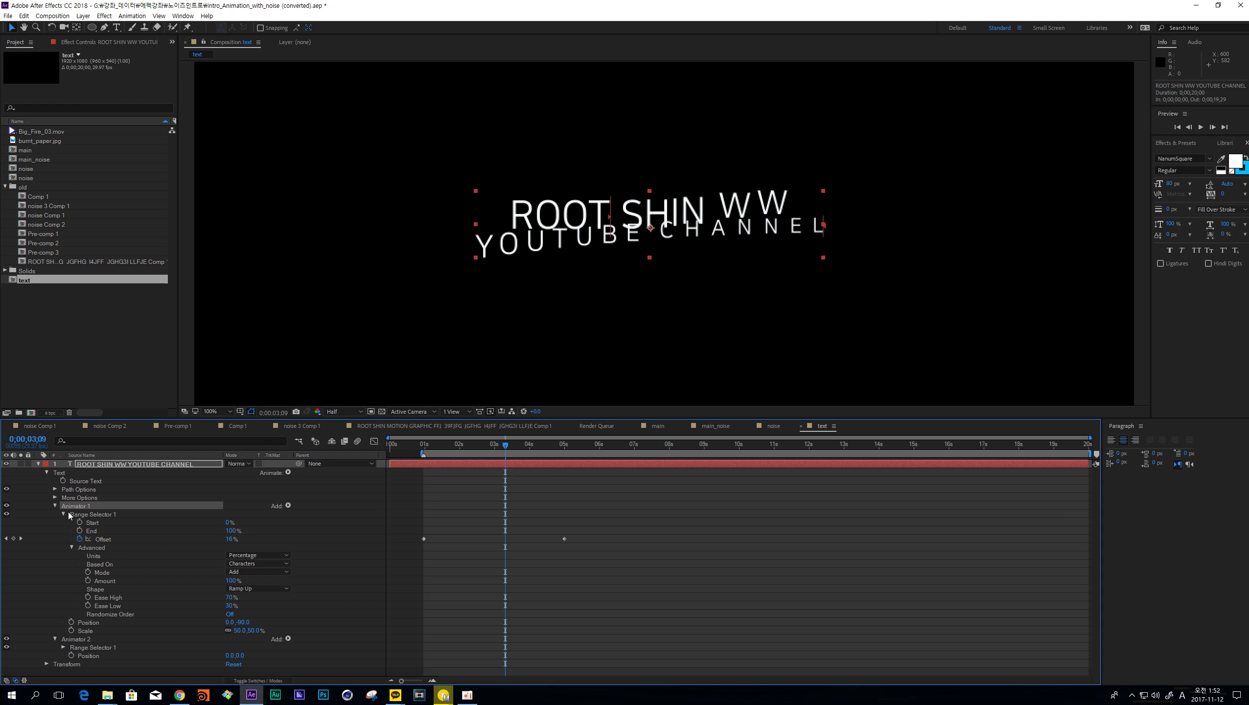
click(78, 640)
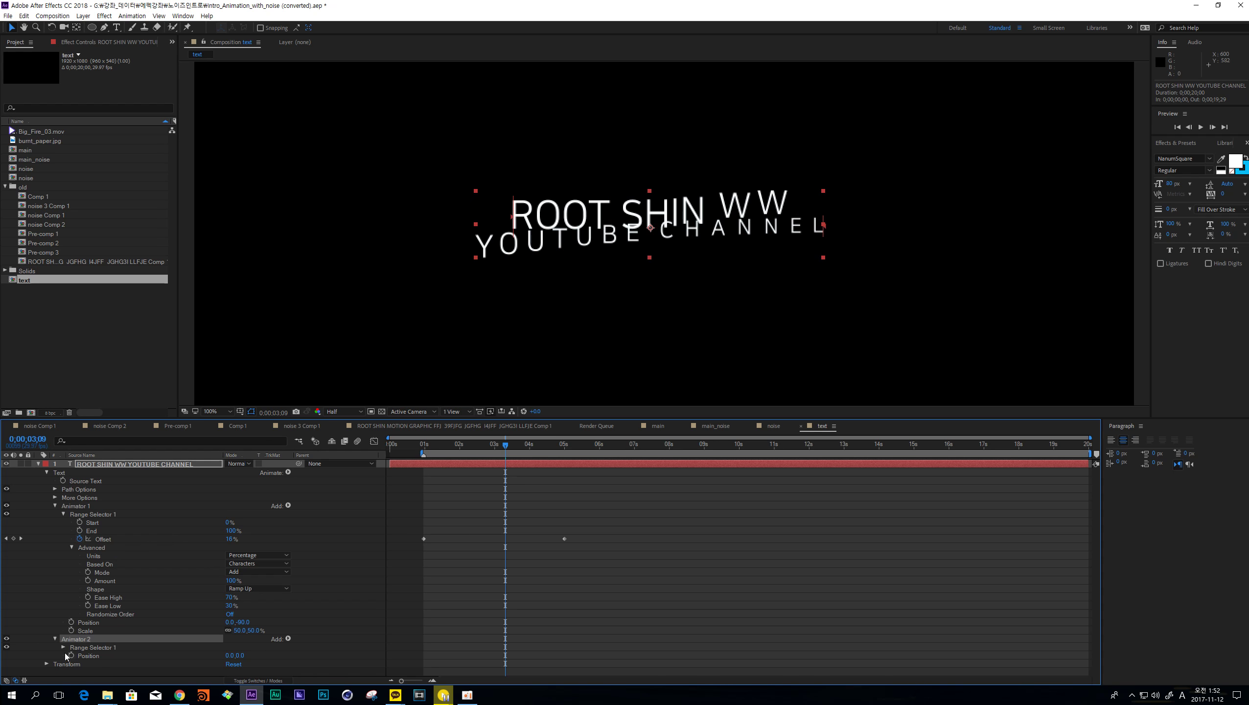
click(428, 451)
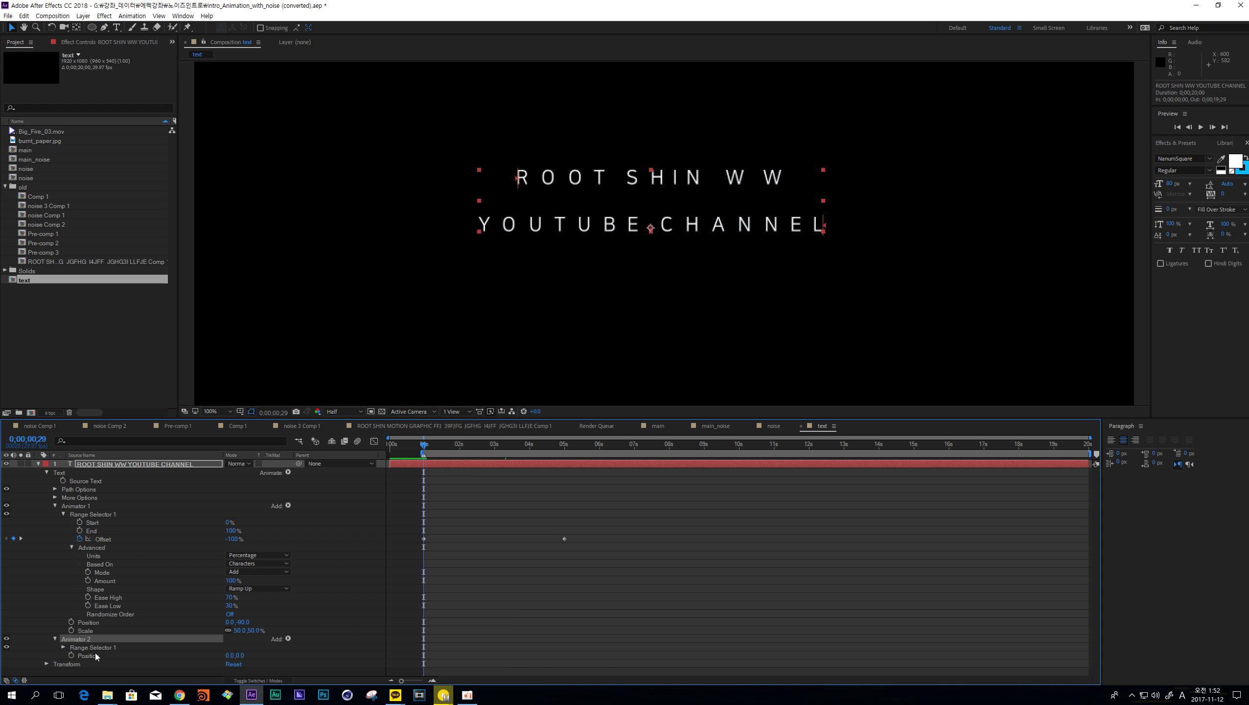
click(289, 640)
mouse_move(313, 642)
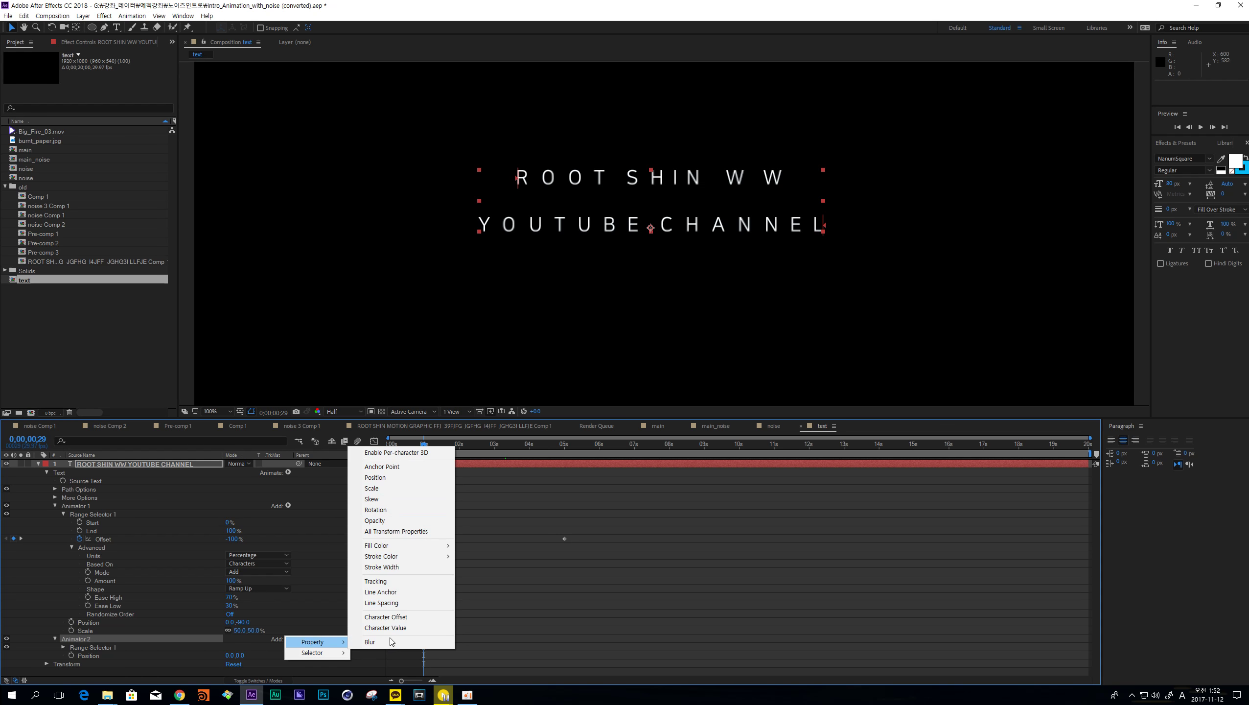
- Enable per-character 3D on the title and try a depth offset for Animator 2's Position
click(384, 453)
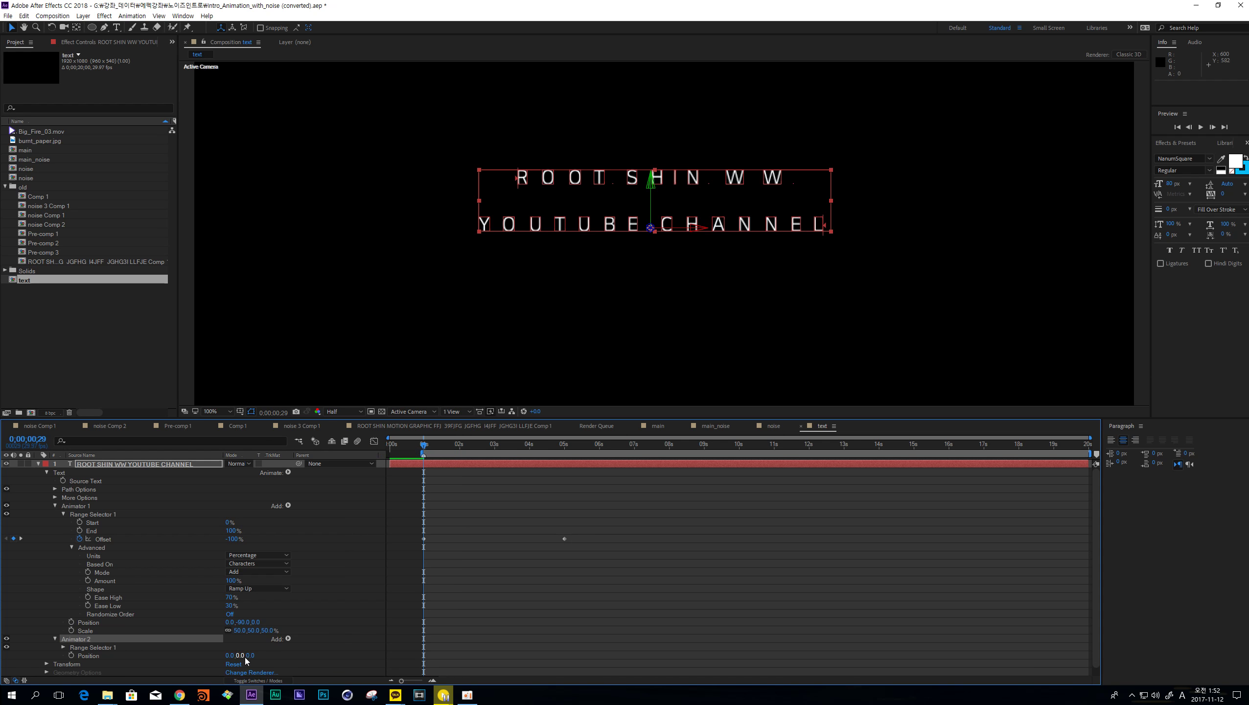
drag(250, 656, 419, 654)
key(ctrl+z)
key(F2)
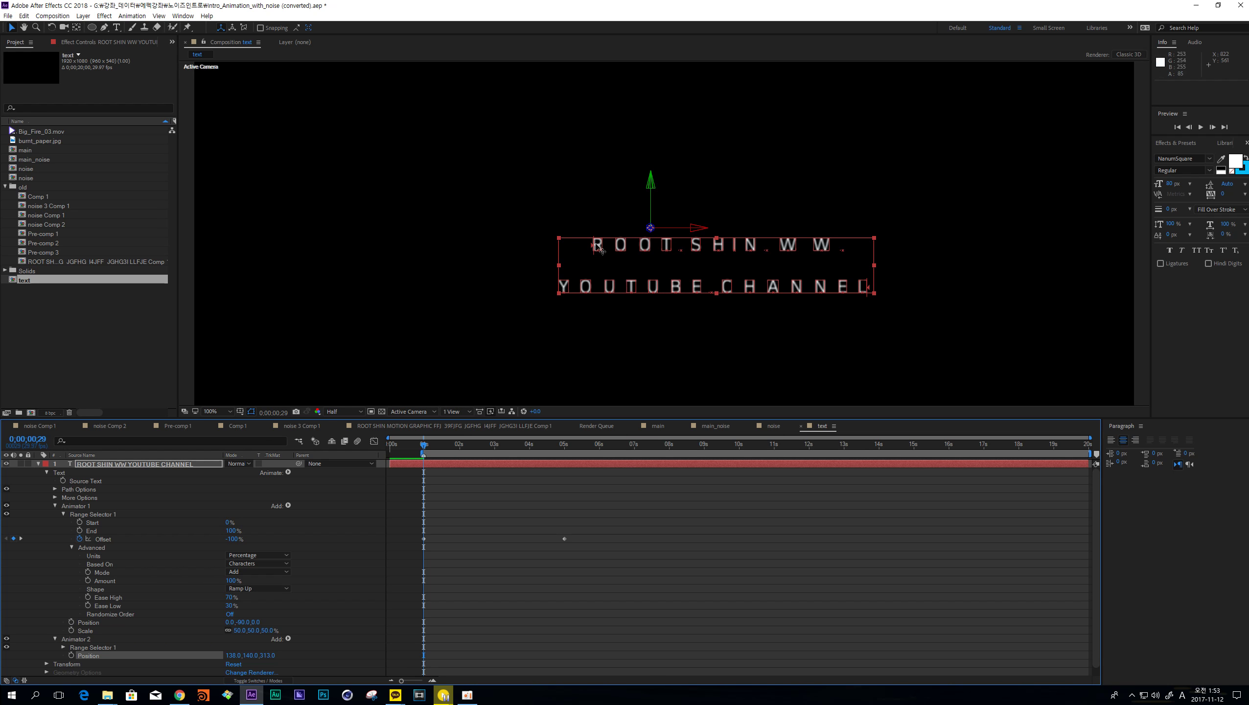
- Move to 0;00;02;11 and open Animator 2's Add > Selector options
click(459, 445)
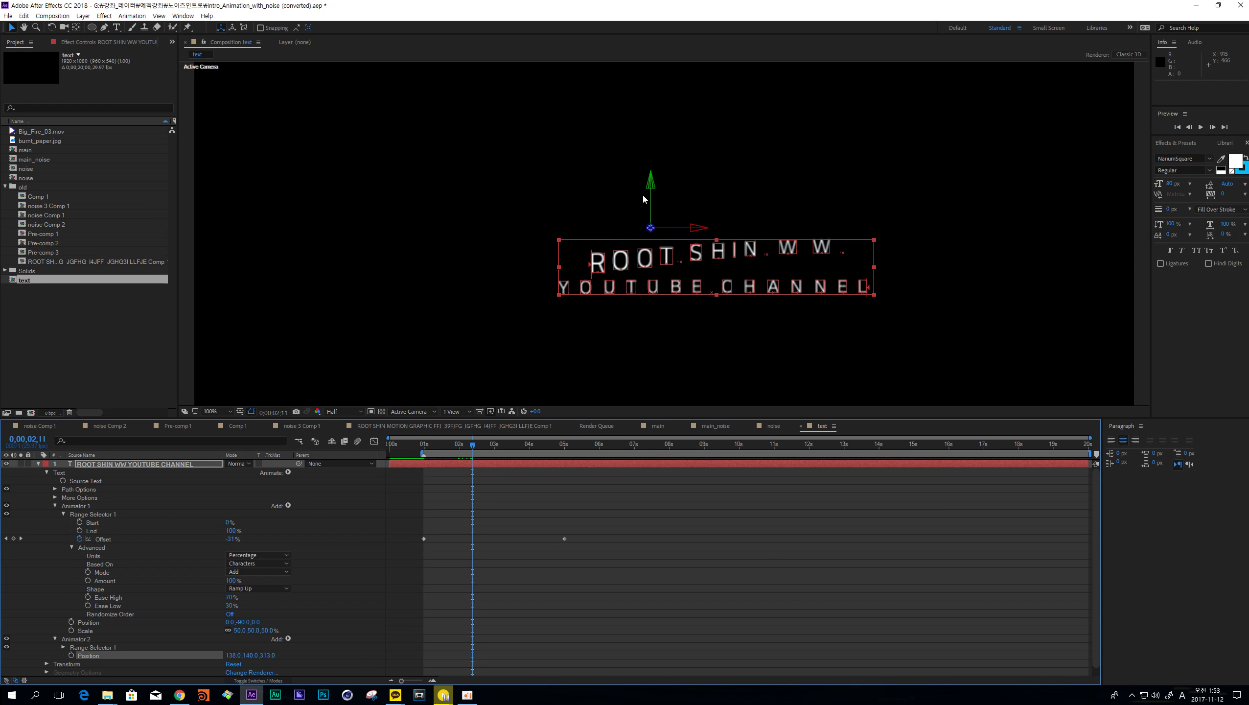
scroll(328, 615, down, 1)
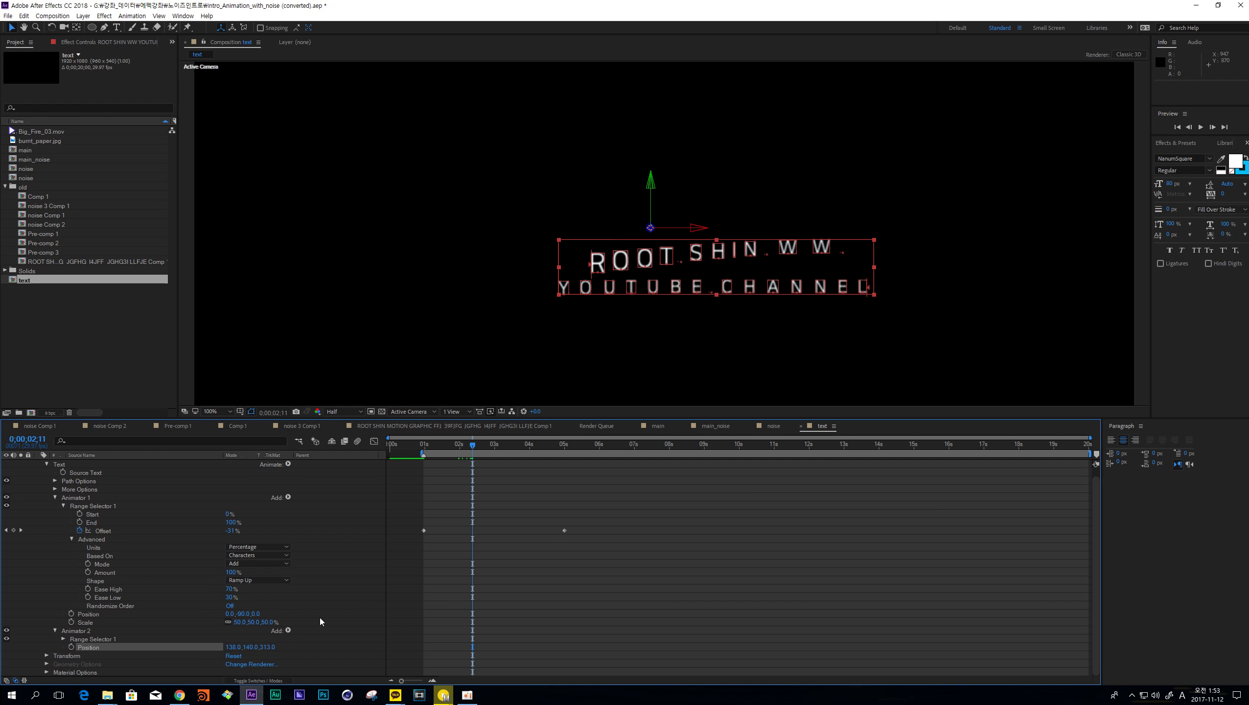
click(288, 631)
mouse_move(330, 644)
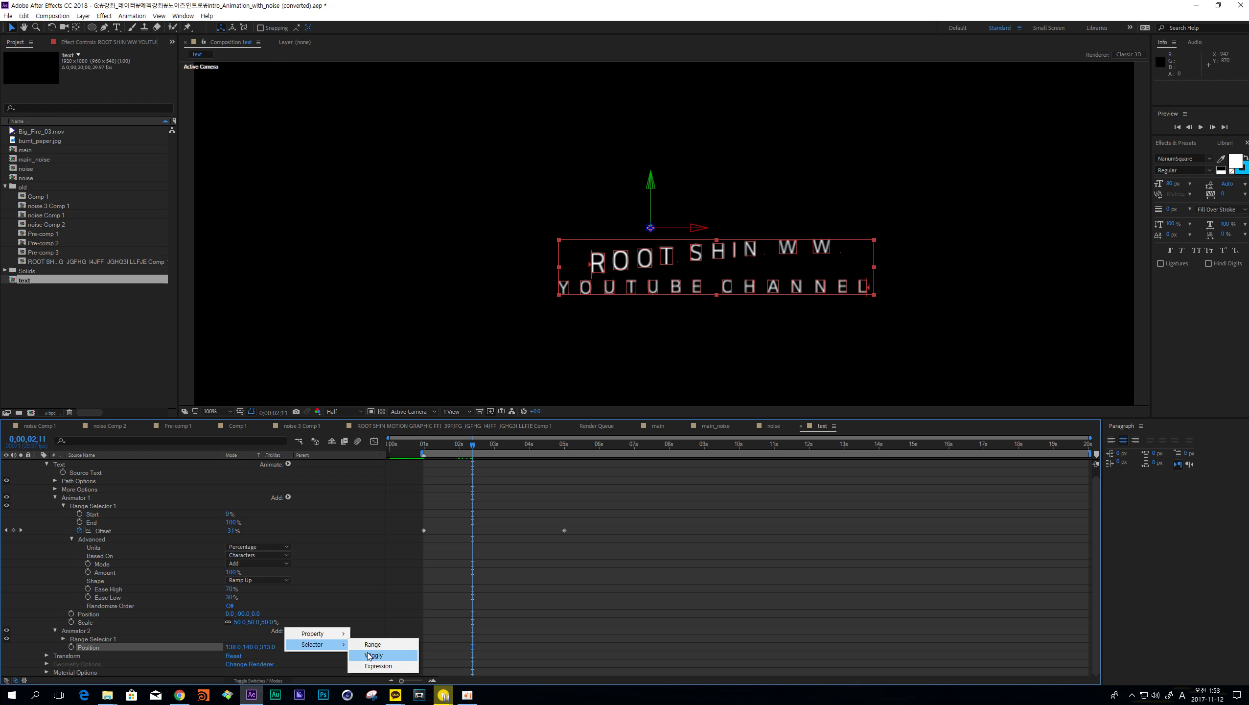
- Add a Wiggly Selector to Animator 2 and scrub to see the scattered letters
click(315, 592)
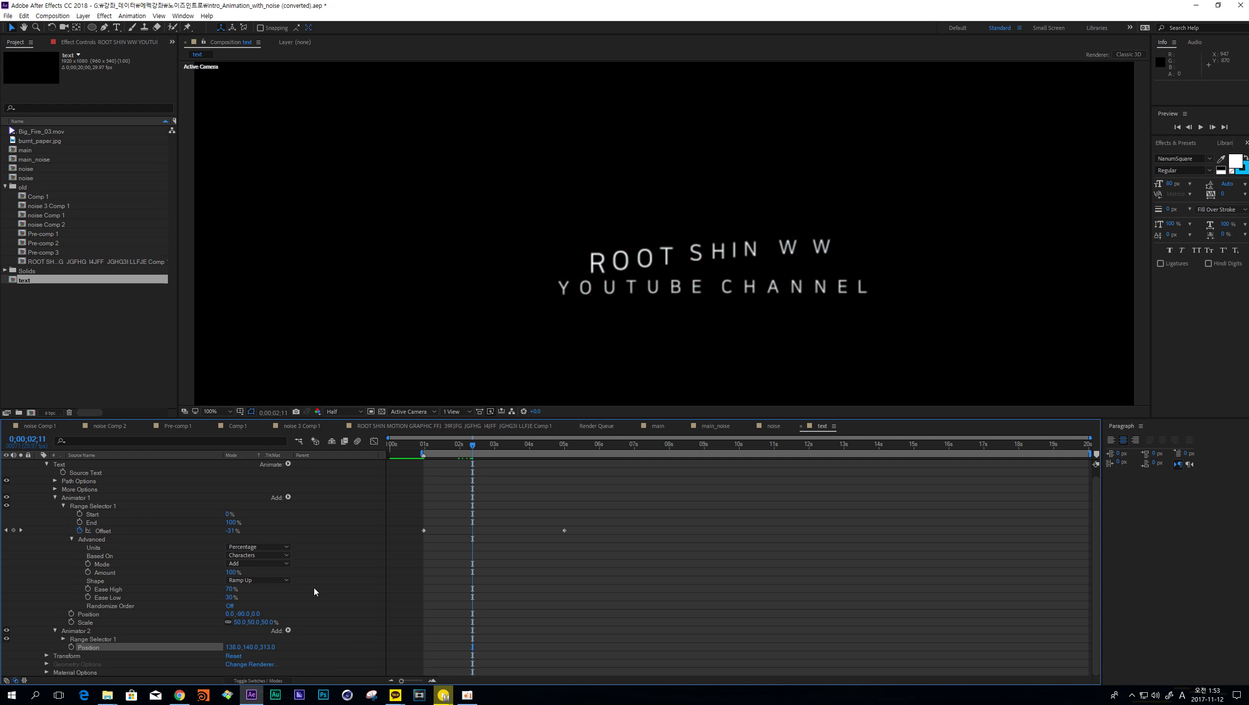
click(290, 630)
mouse_move(319, 644)
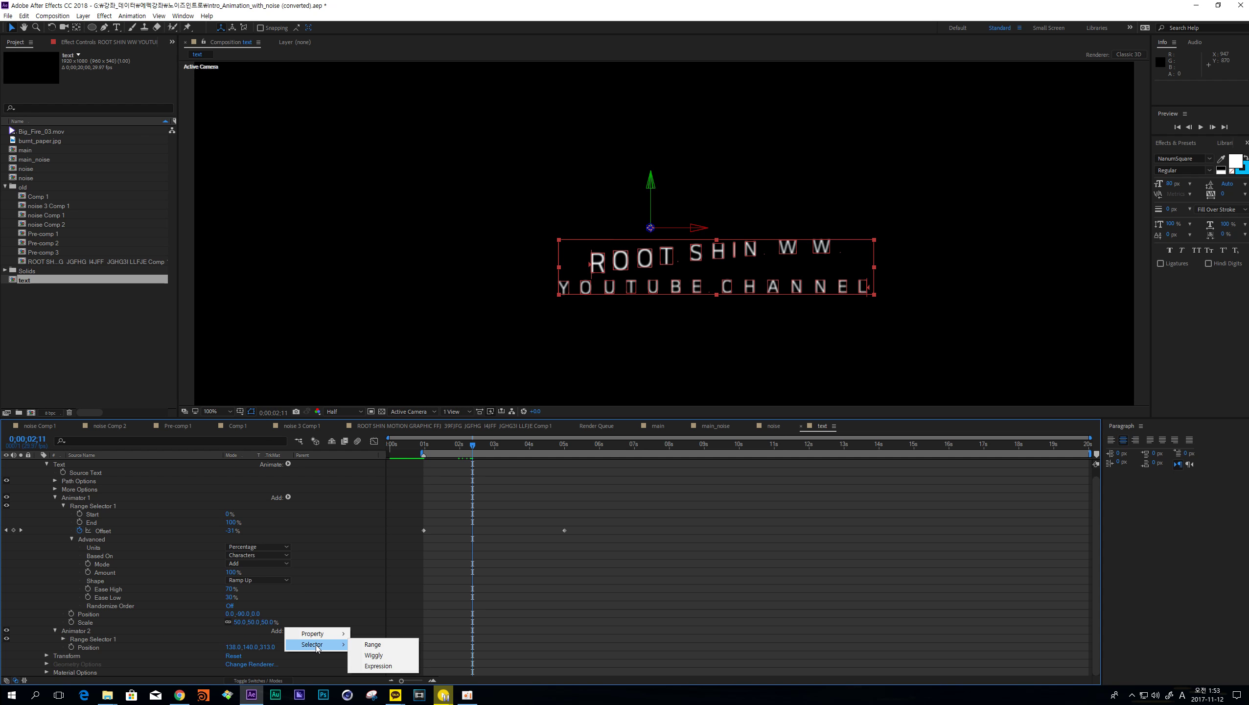
click(374, 655)
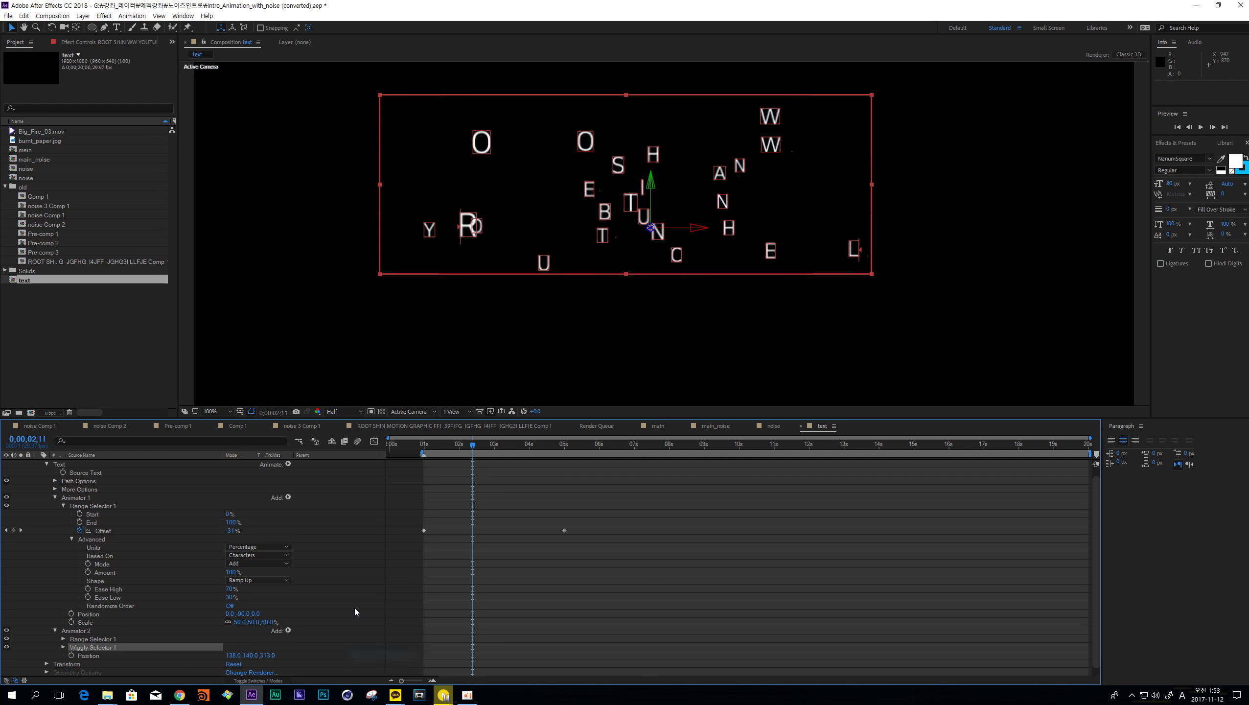
mouse_move(489, 450)
mouse_down()
mouse_move(519, 451)
mouse_move(487, 450)
mouse_up()
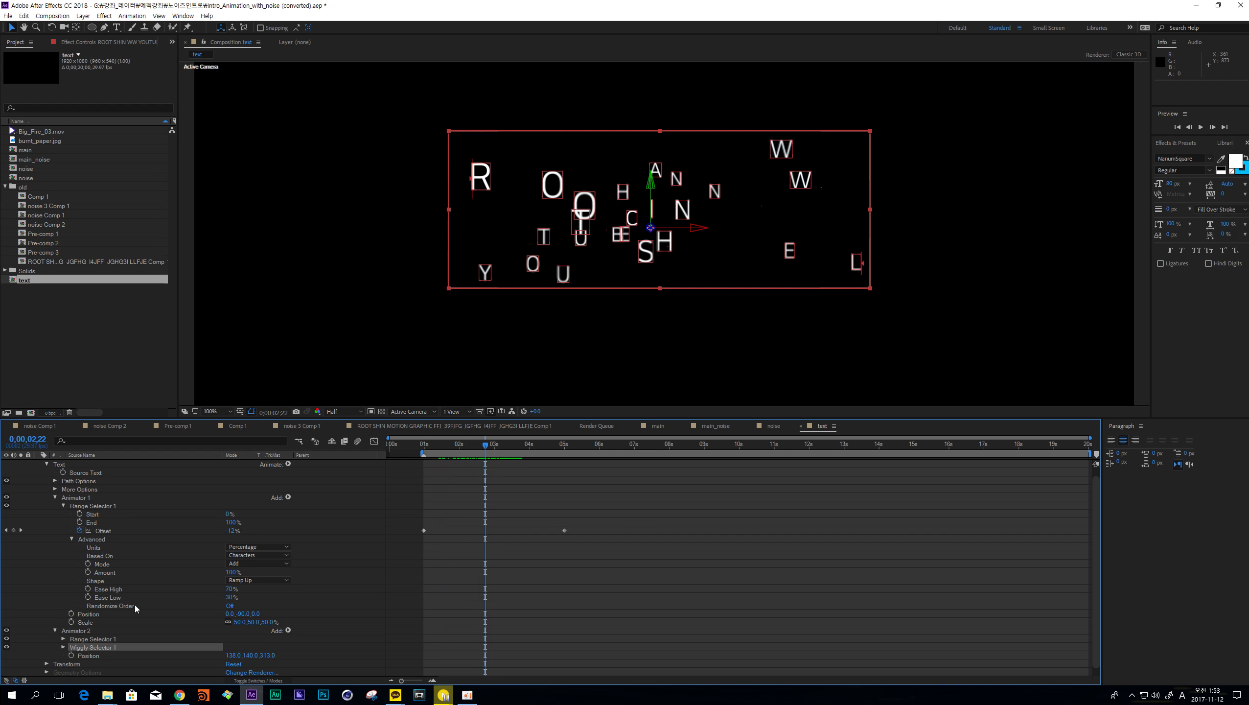
- Set the Wiggly Selector's Wiggles/Second to 0 so the letters stop wiggling
click(63, 647)
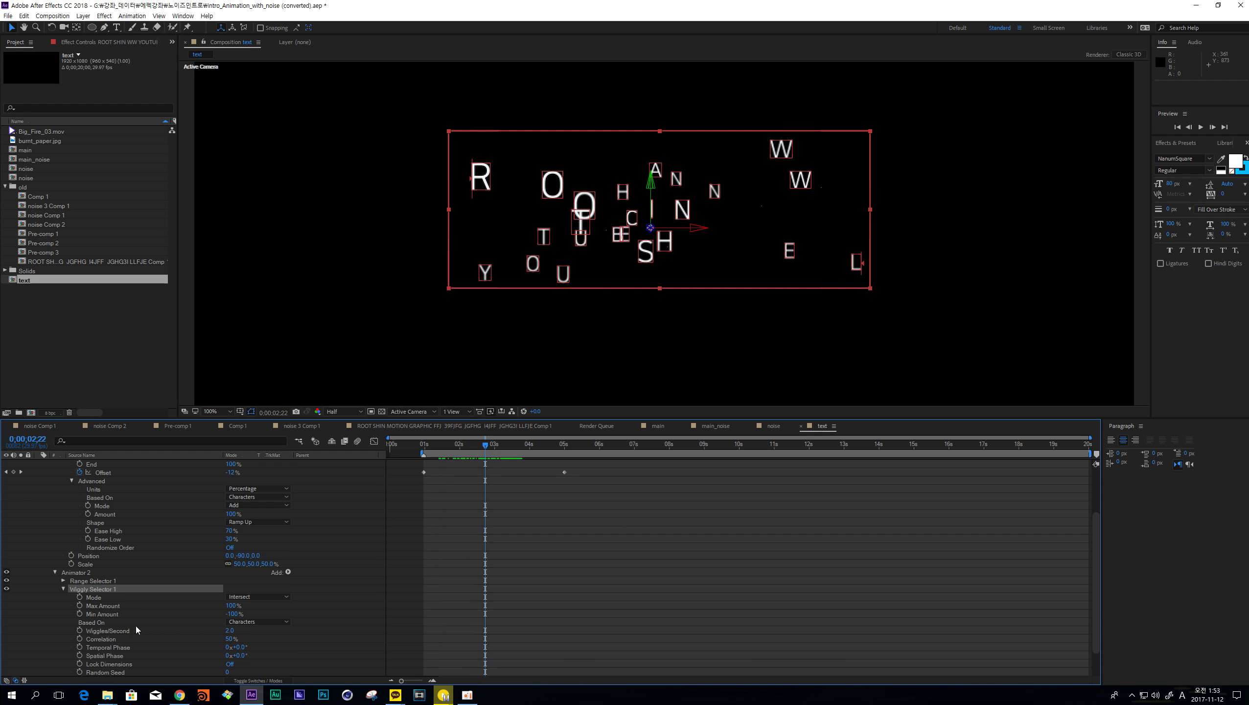
click(107, 631)
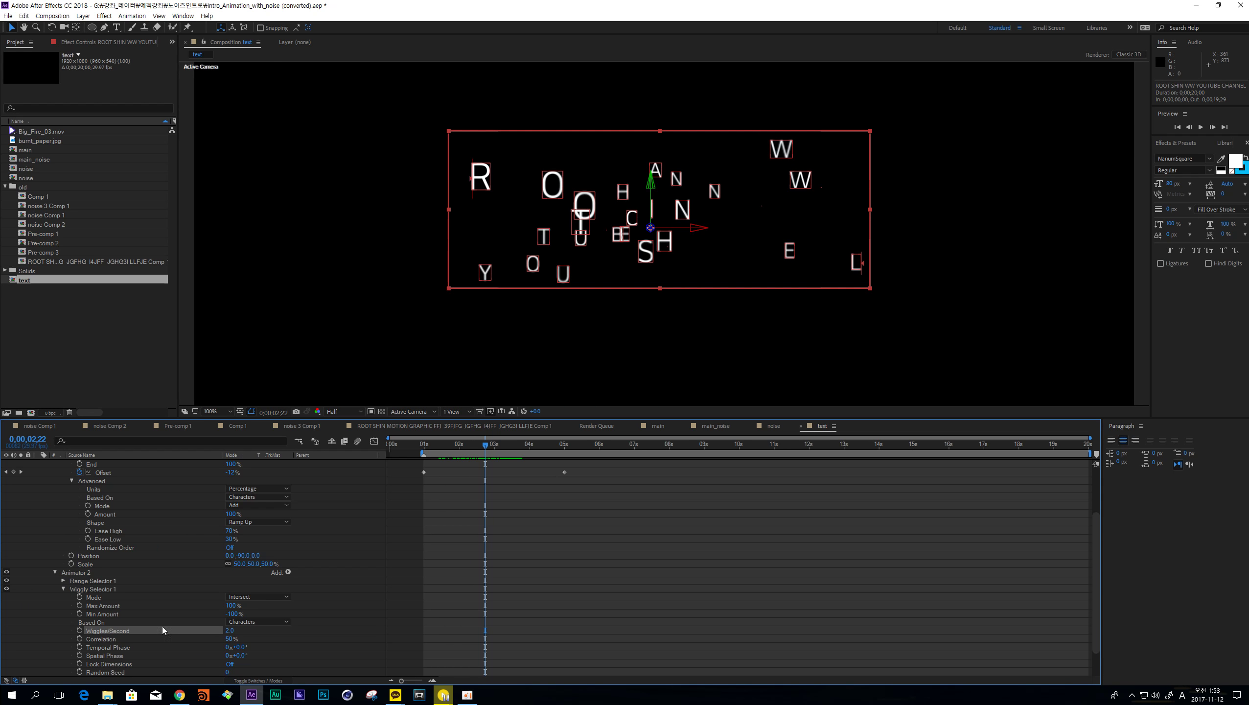
click(230, 631)
text(0)
key(Return)
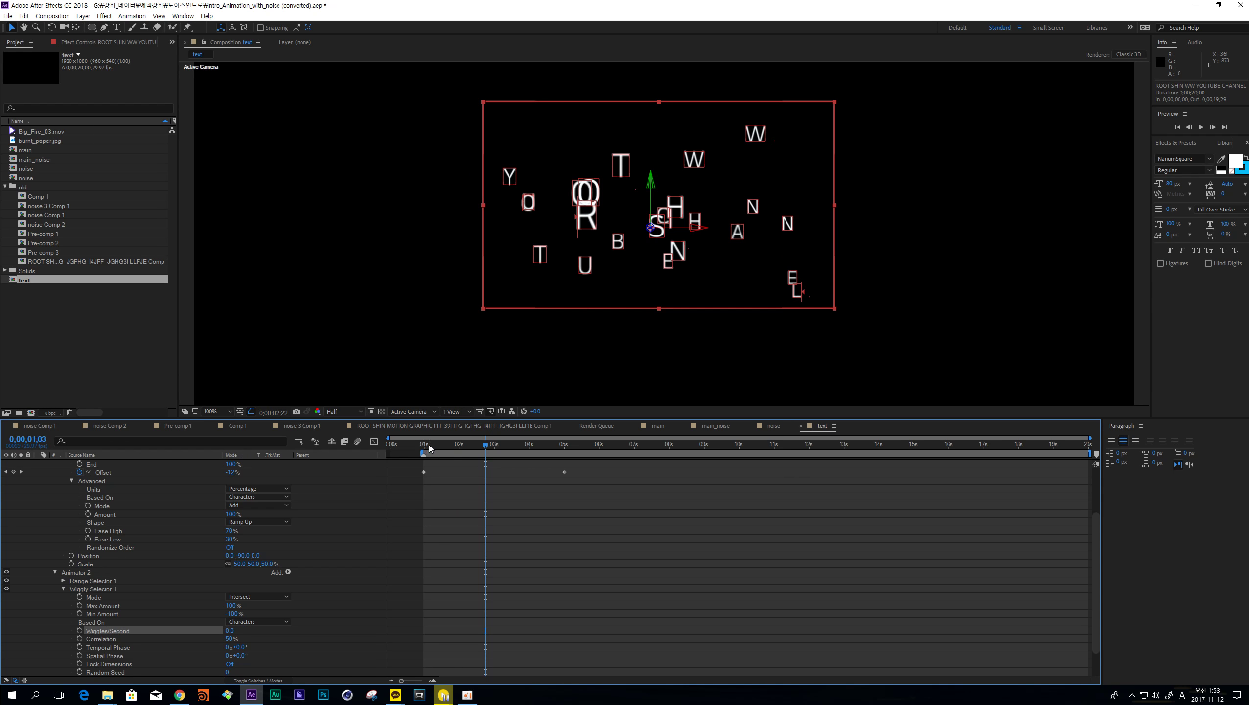
drag(429, 449, 500, 453)
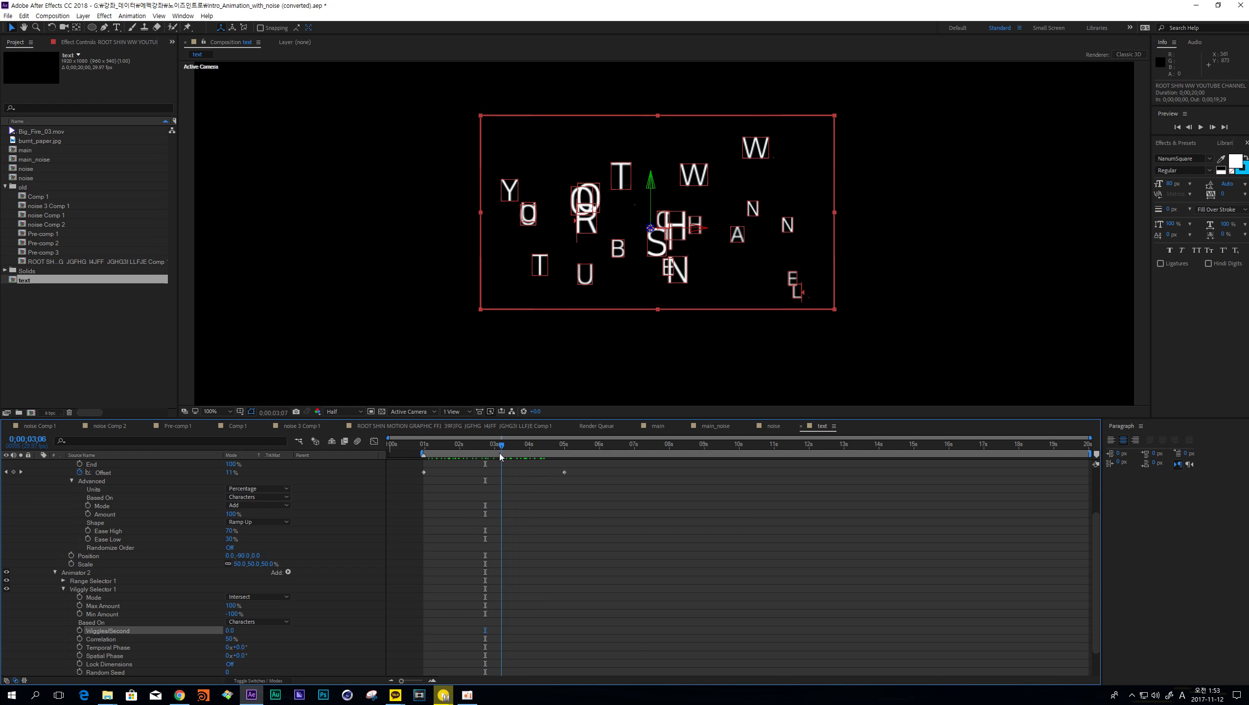
key(ctrl+z)
drag(471, 446, 494, 445)
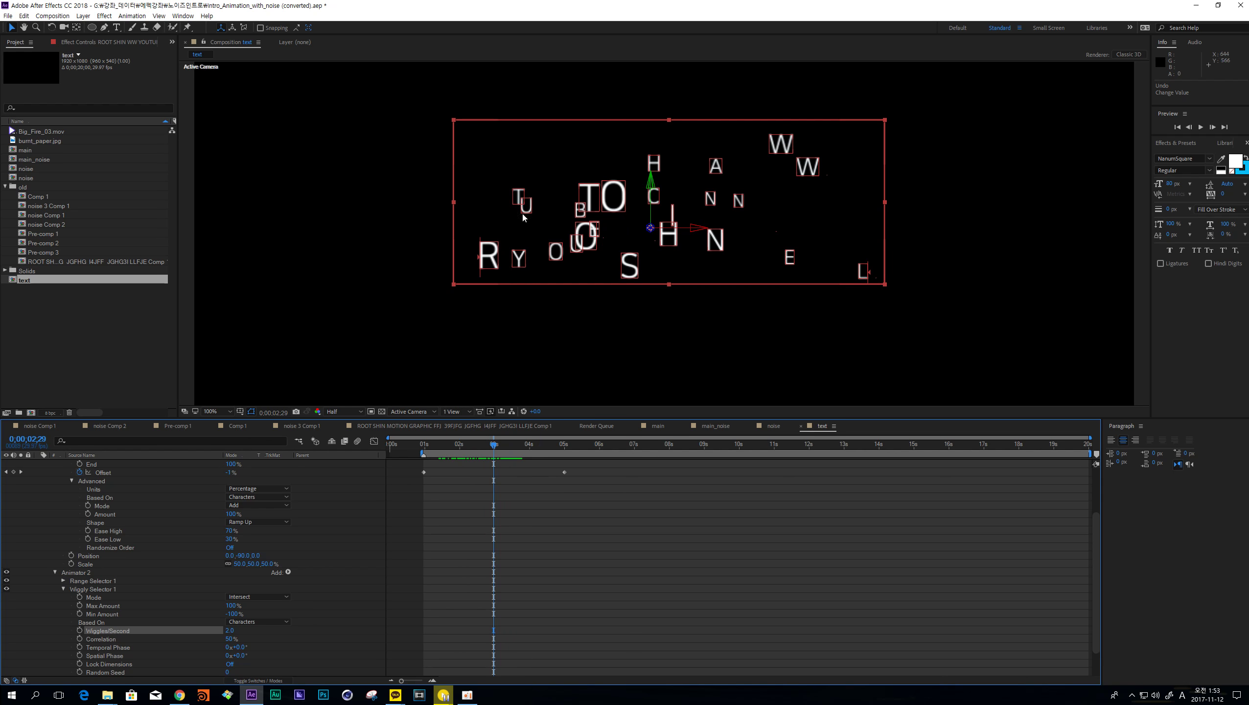
click(230, 630)
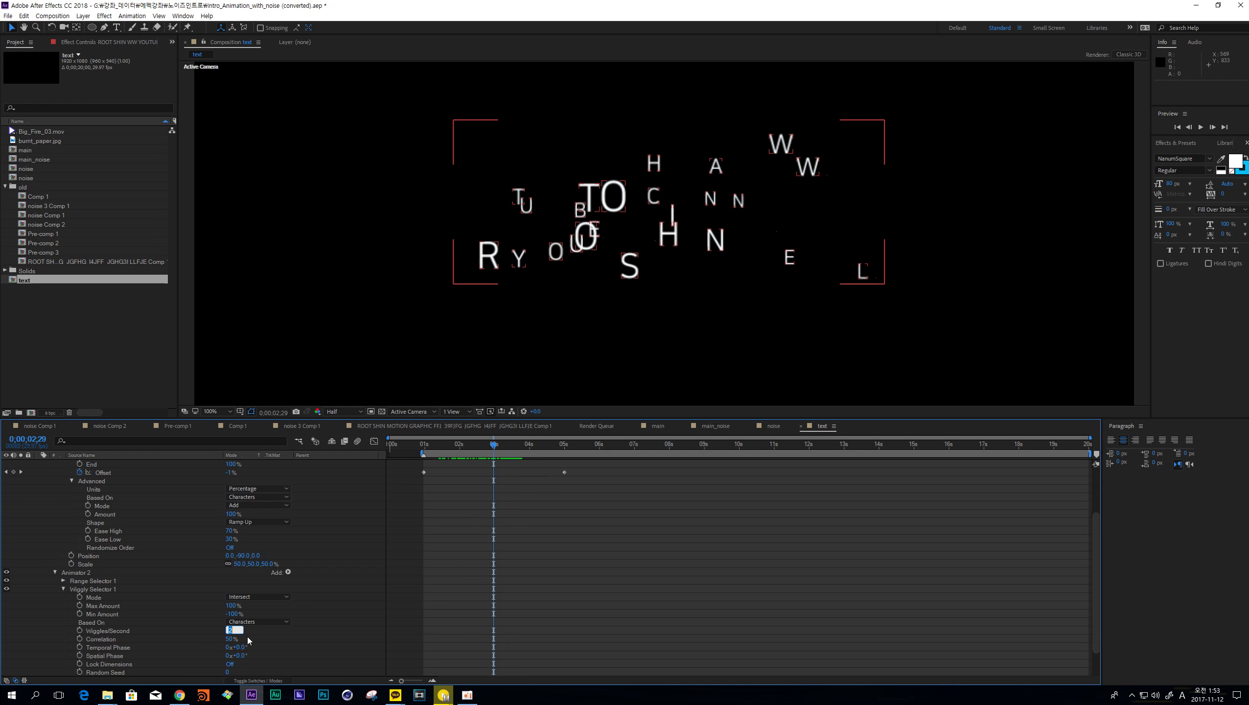
text(0)
key(Return)
drag(447, 447, 491, 446)
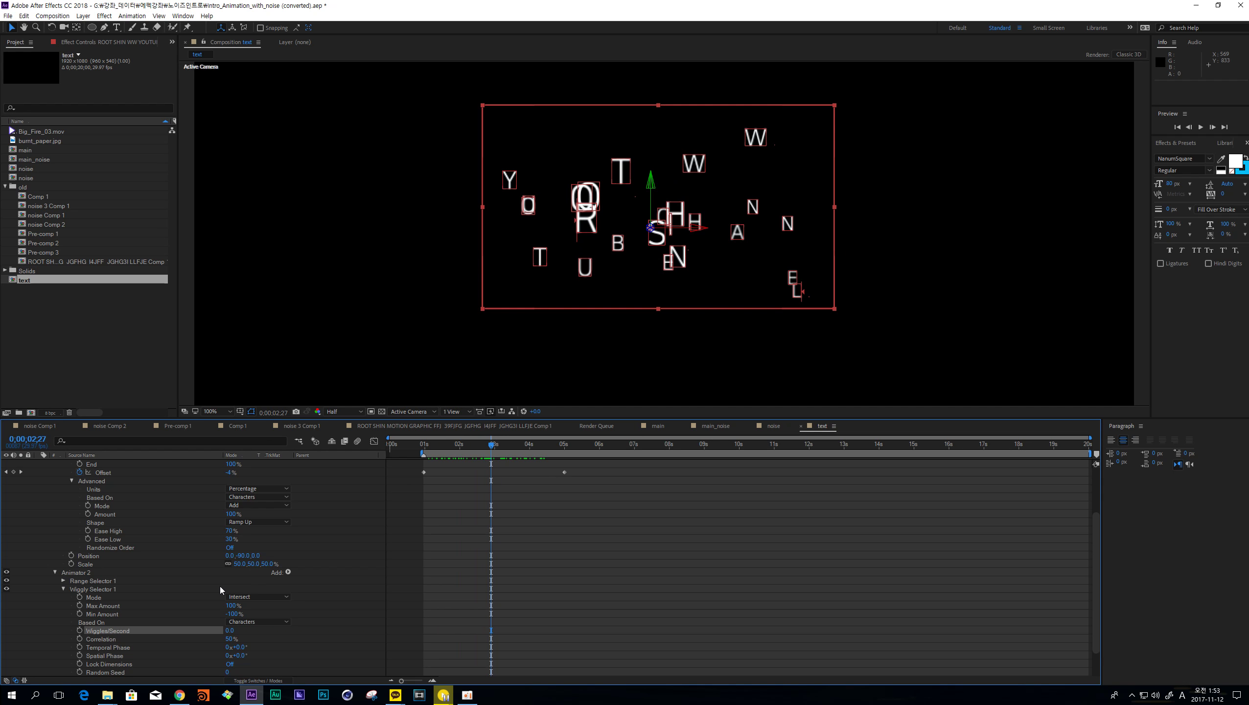
- Shift Animator 2's position offset to rearrange the letters, then expand its Range Selector 1
scroll(67, 555, down, 2)
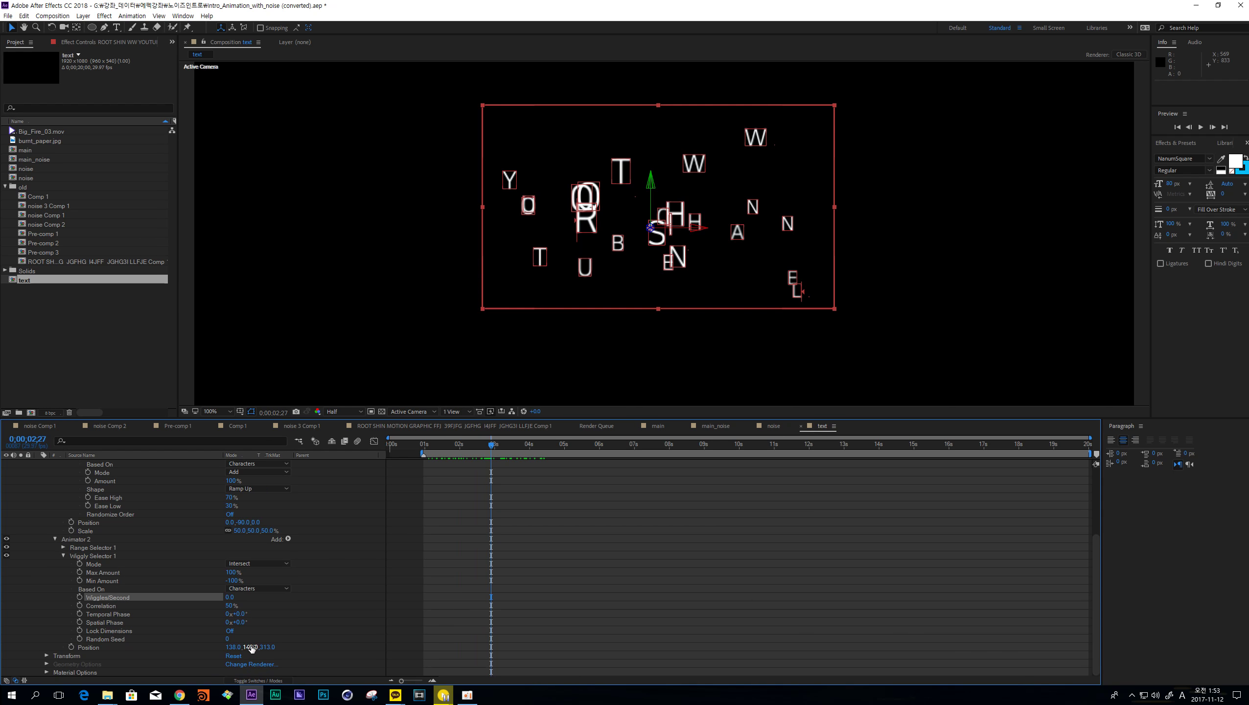
drag(252, 648, 266, 651)
click(424, 444)
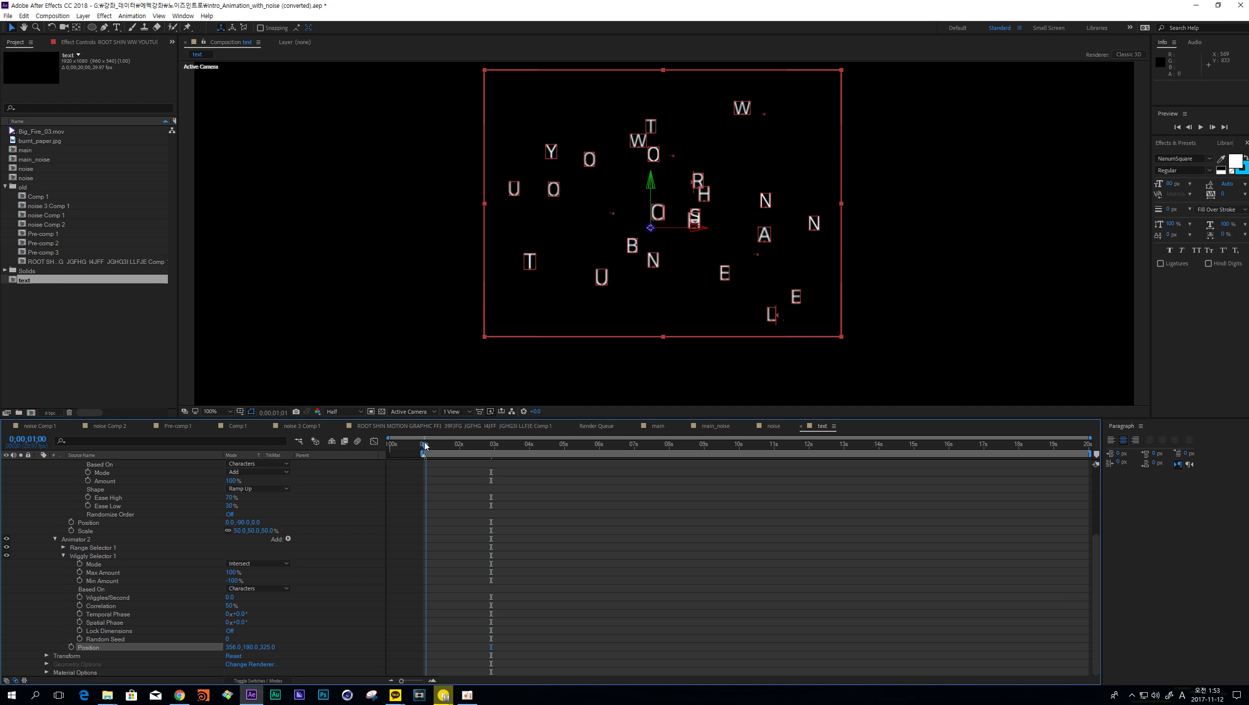
scroll(182, 502, up, 3)
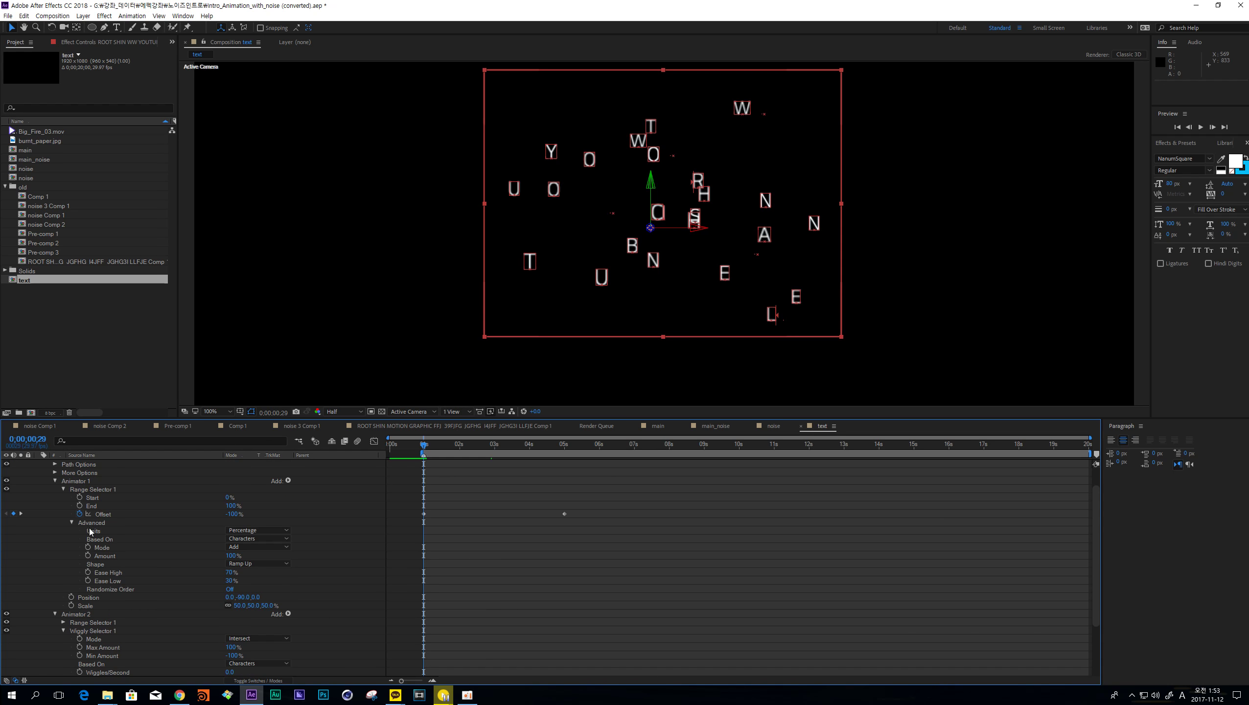
scroll(178, 532, down, 3)
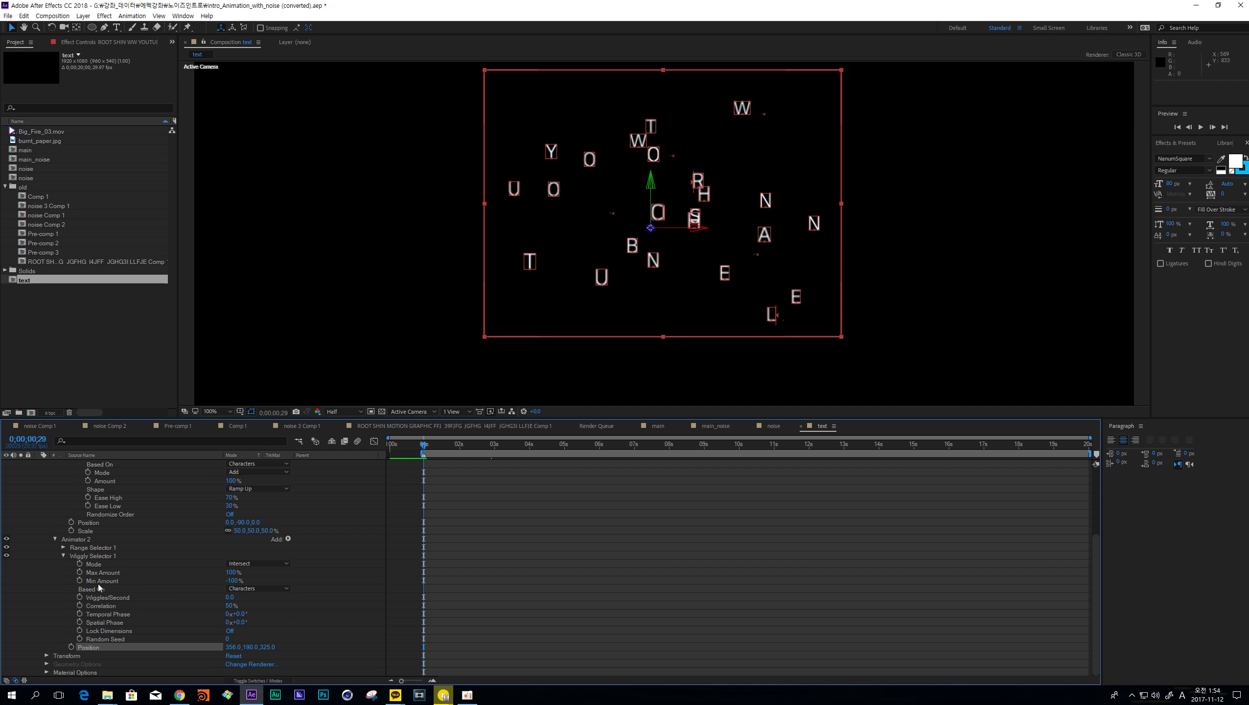
click(63, 547)
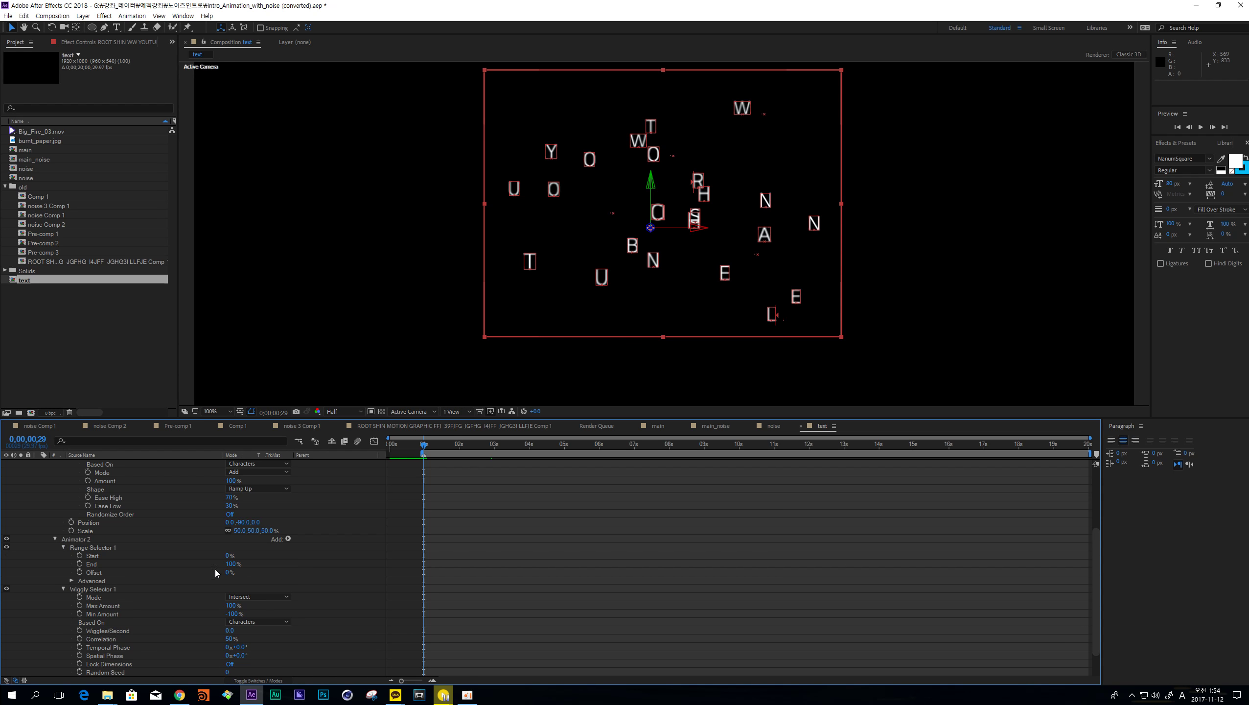
- Set Animator 2's Range Selector shape to Ramp Up
click(71, 581)
click(244, 622)
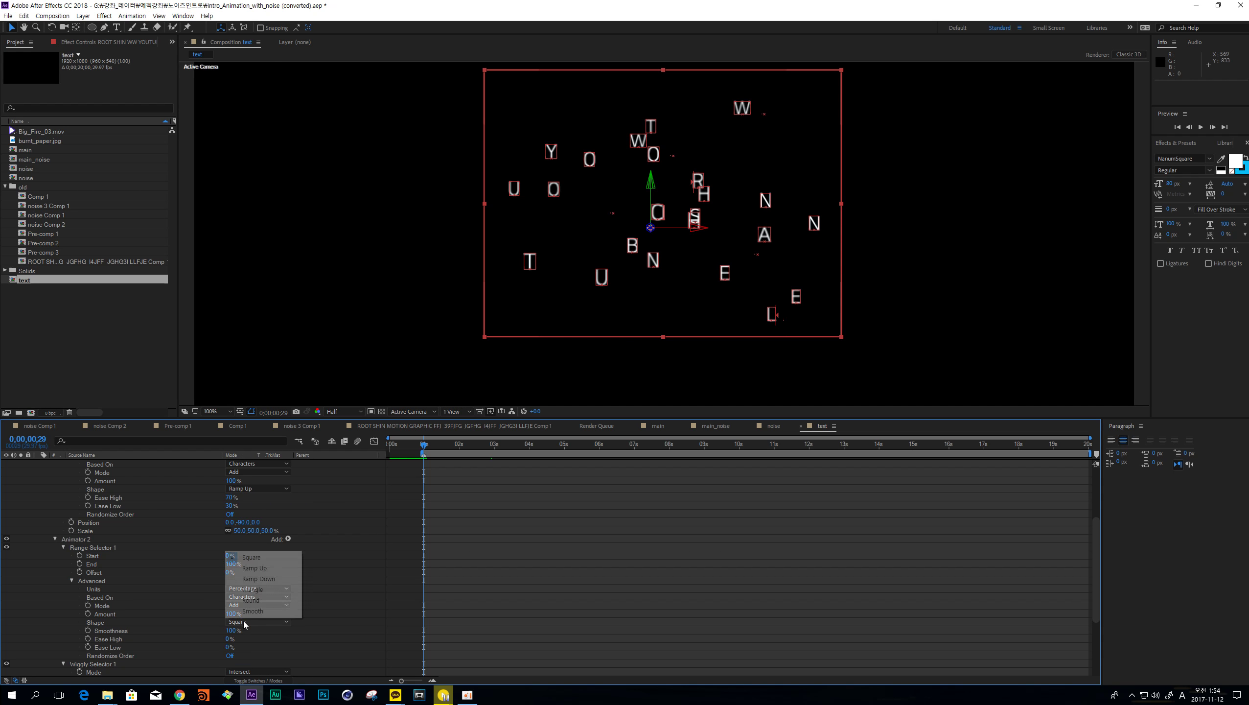
click(254, 568)
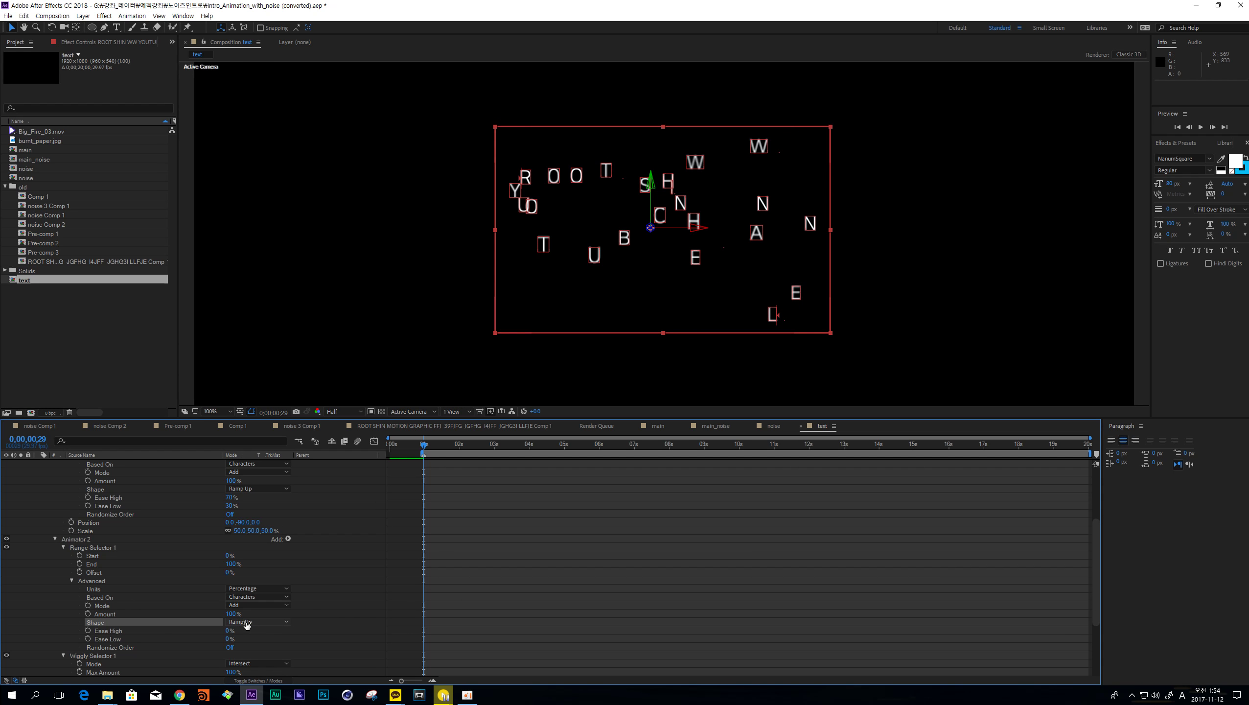
scroll(363, 562, up, 3)
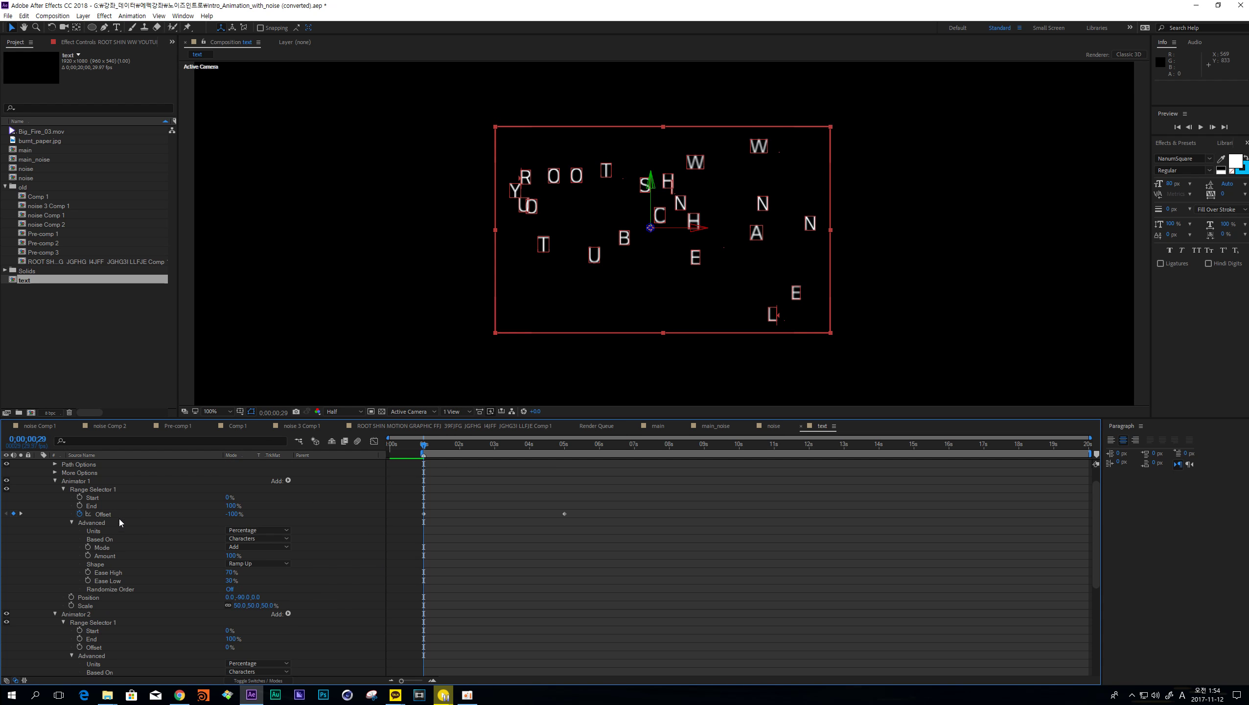
scroll(101, 607, down, 2)
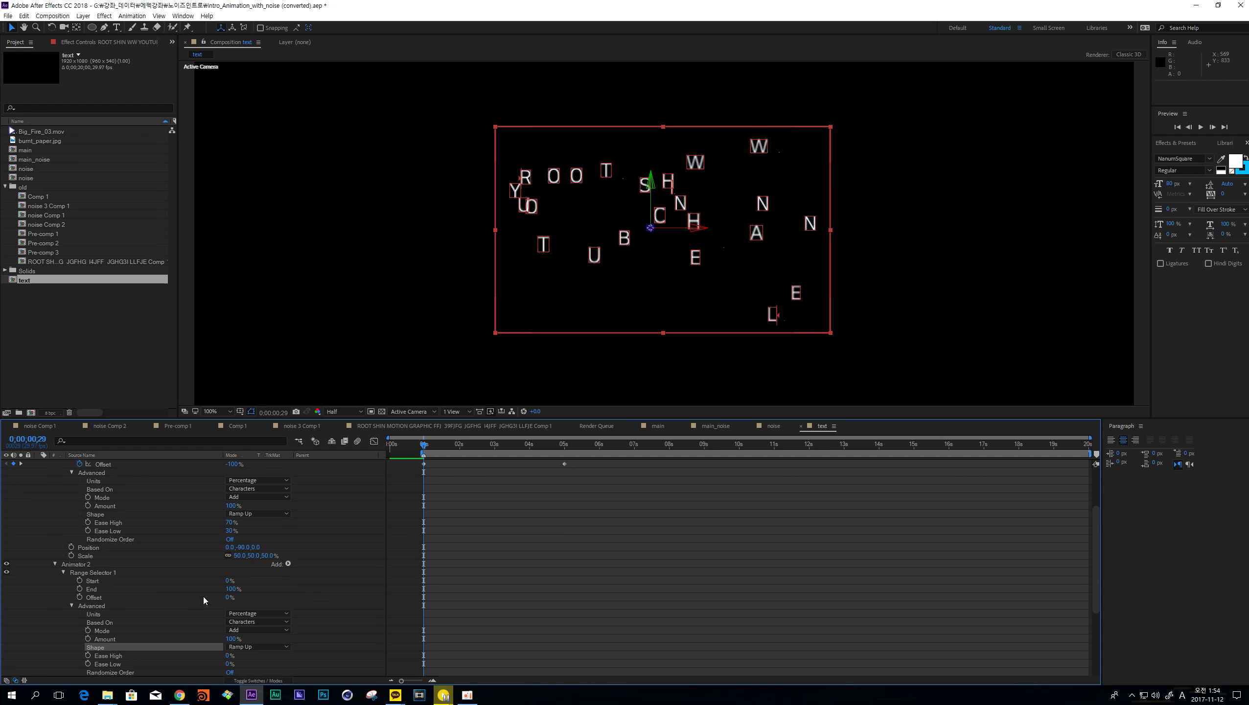
- Keyframe Animator 2's Offset at 0:29 and 5:00, then switch Animator 2 off
click(80, 597)
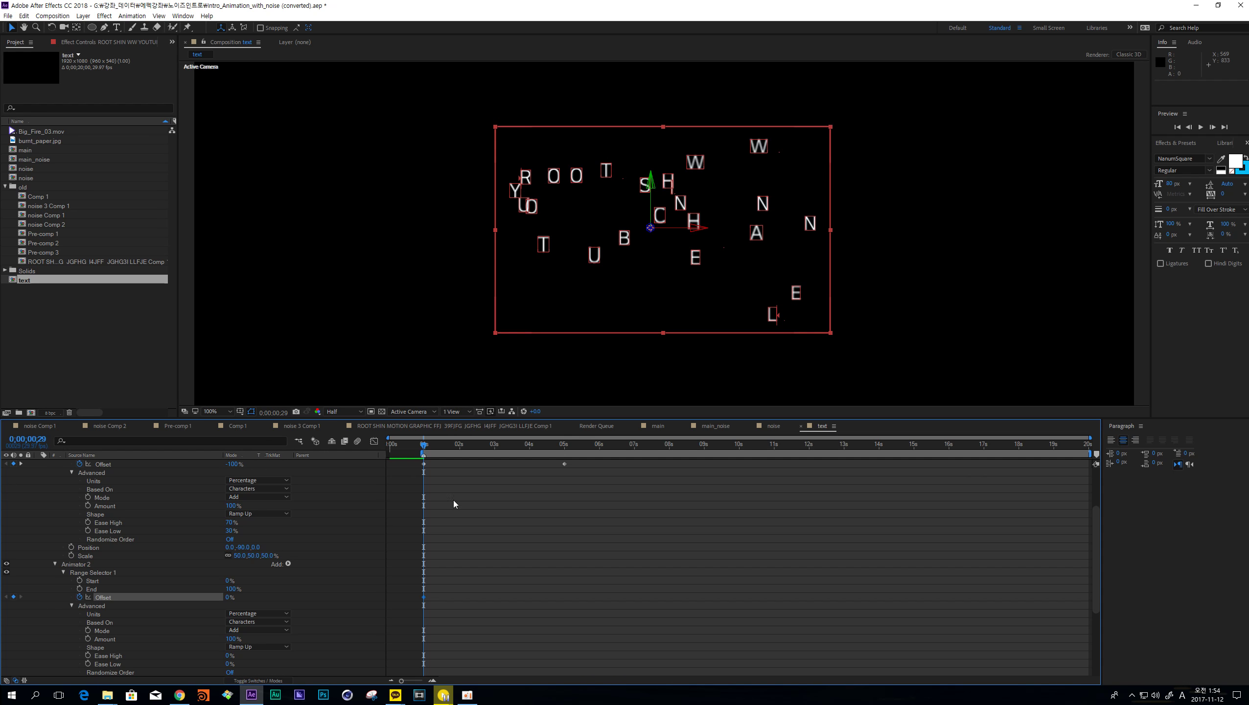
click(565, 447)
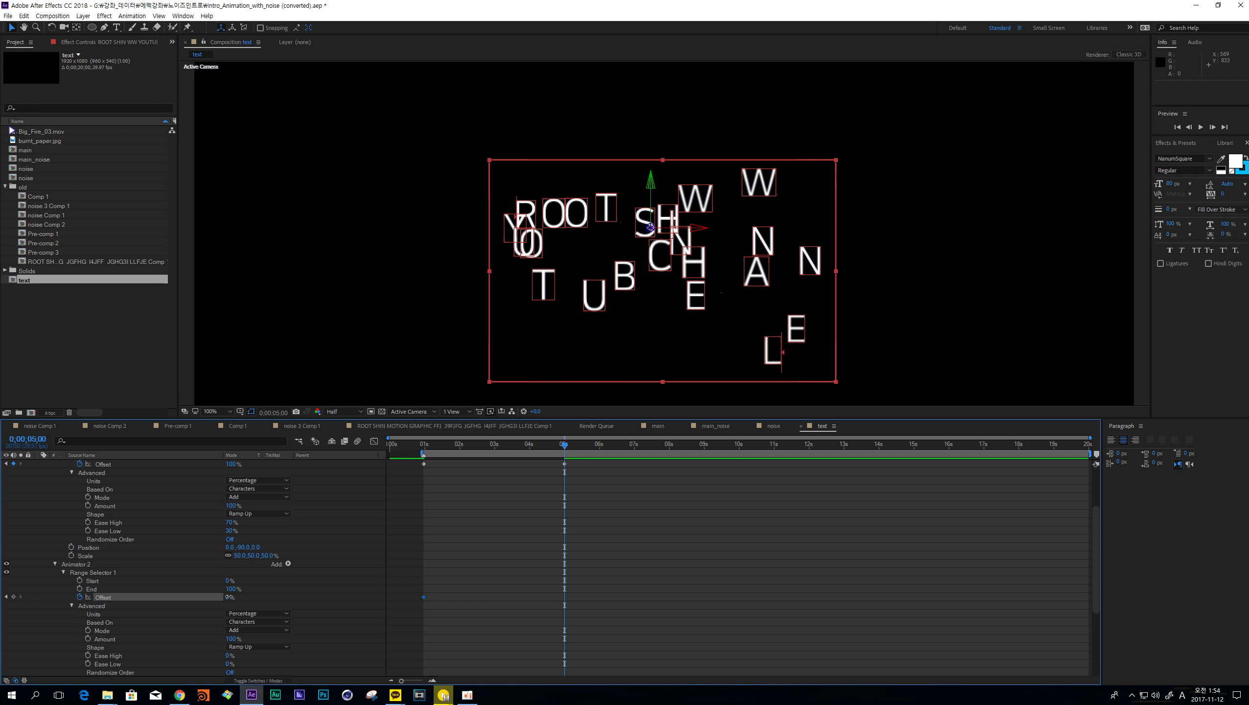
drag(229, 598, 234, 597)
click(440, 446)
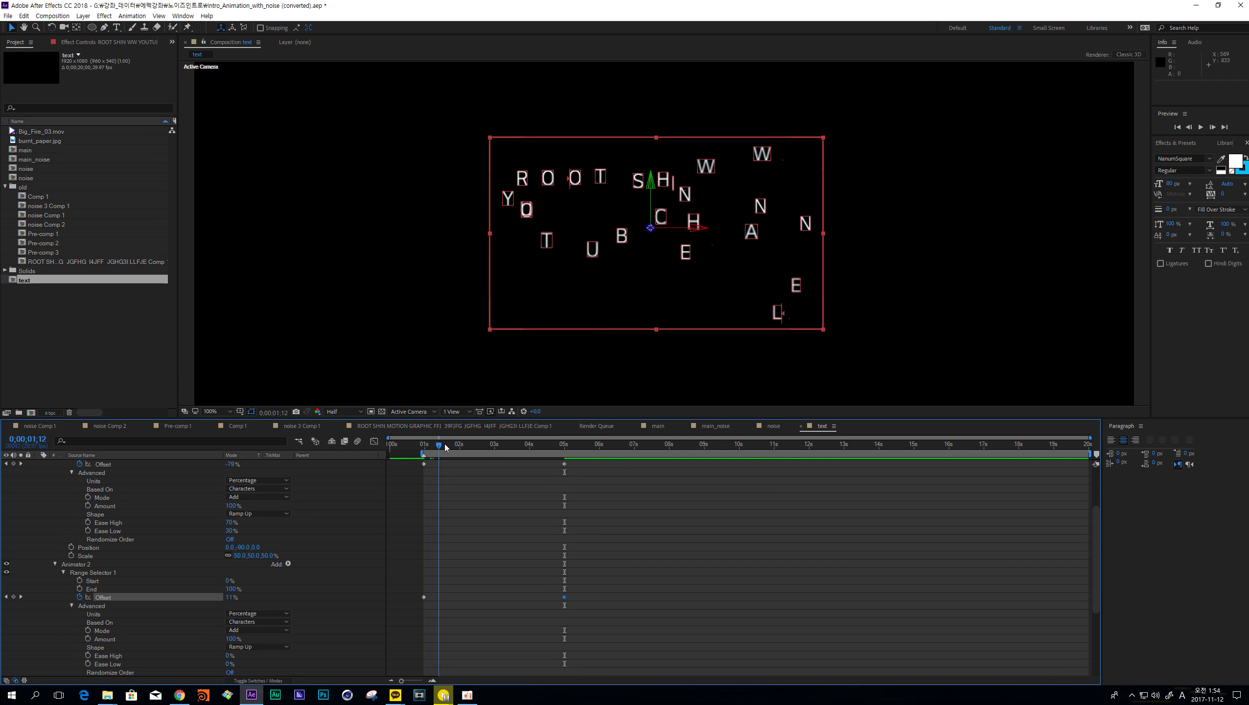
drag(446, 448, 447, 455)
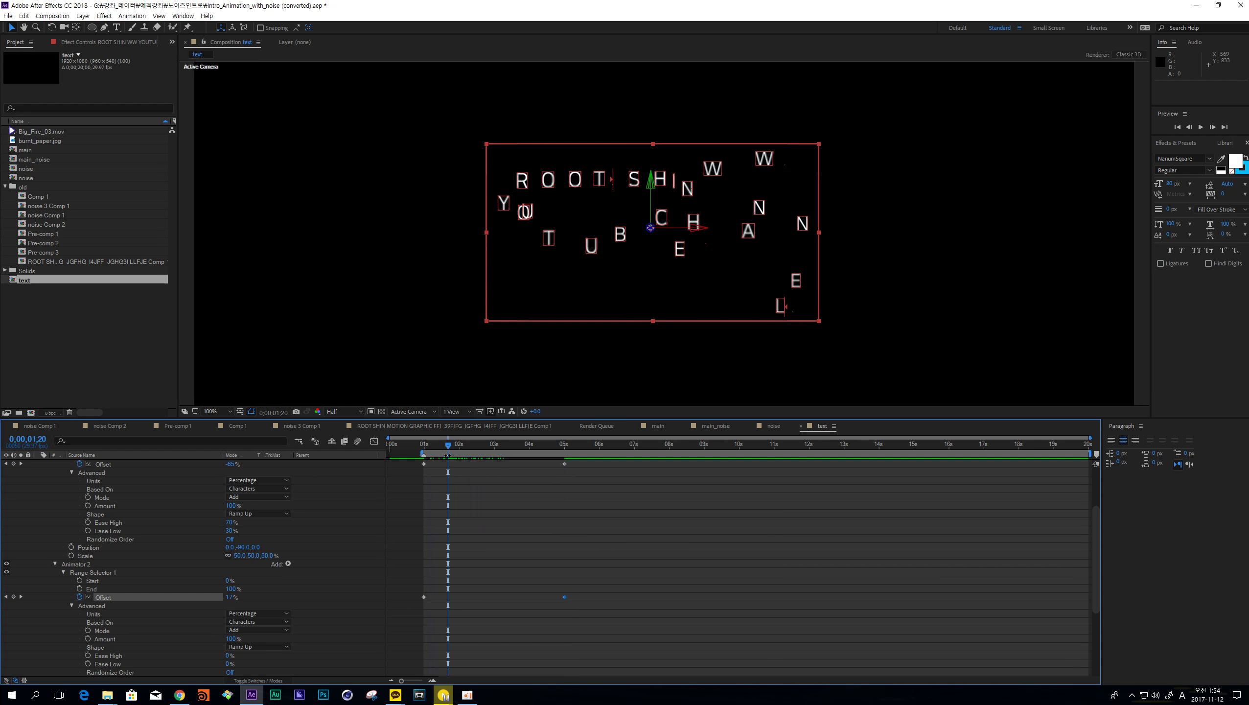
scroll(346, 552, down, 3)
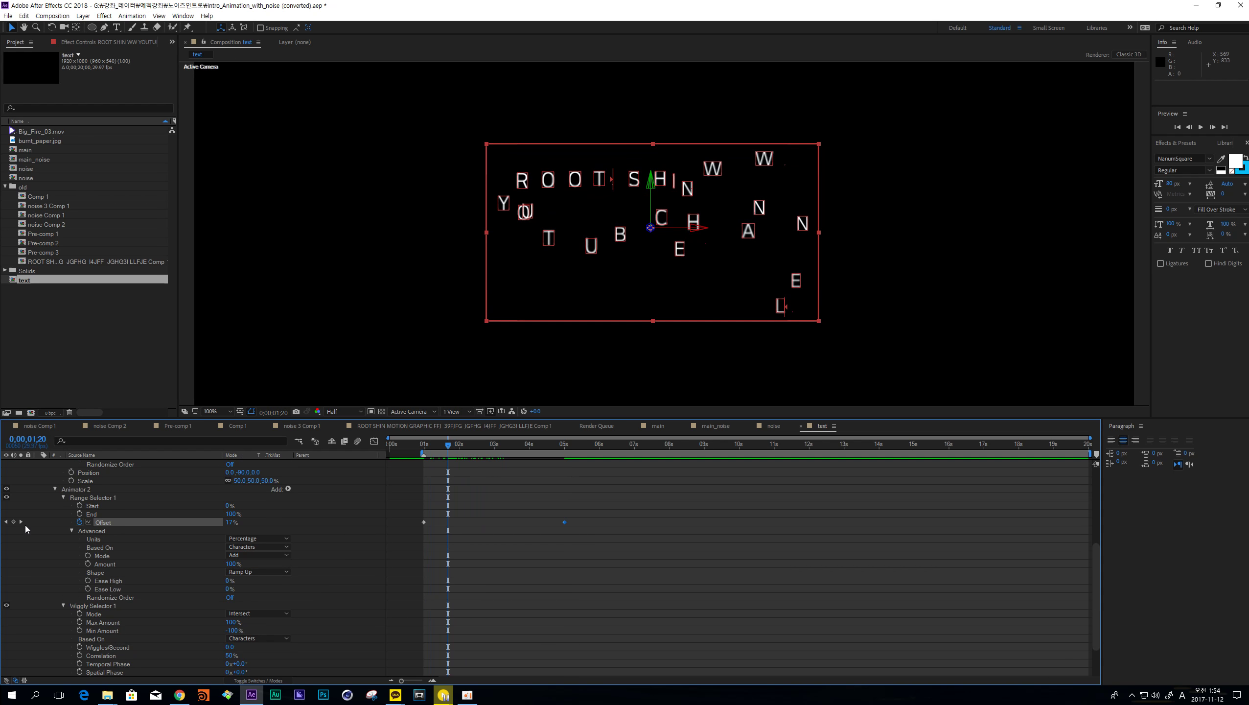
scroll(29, 526, up, 2)
click(75, 539)
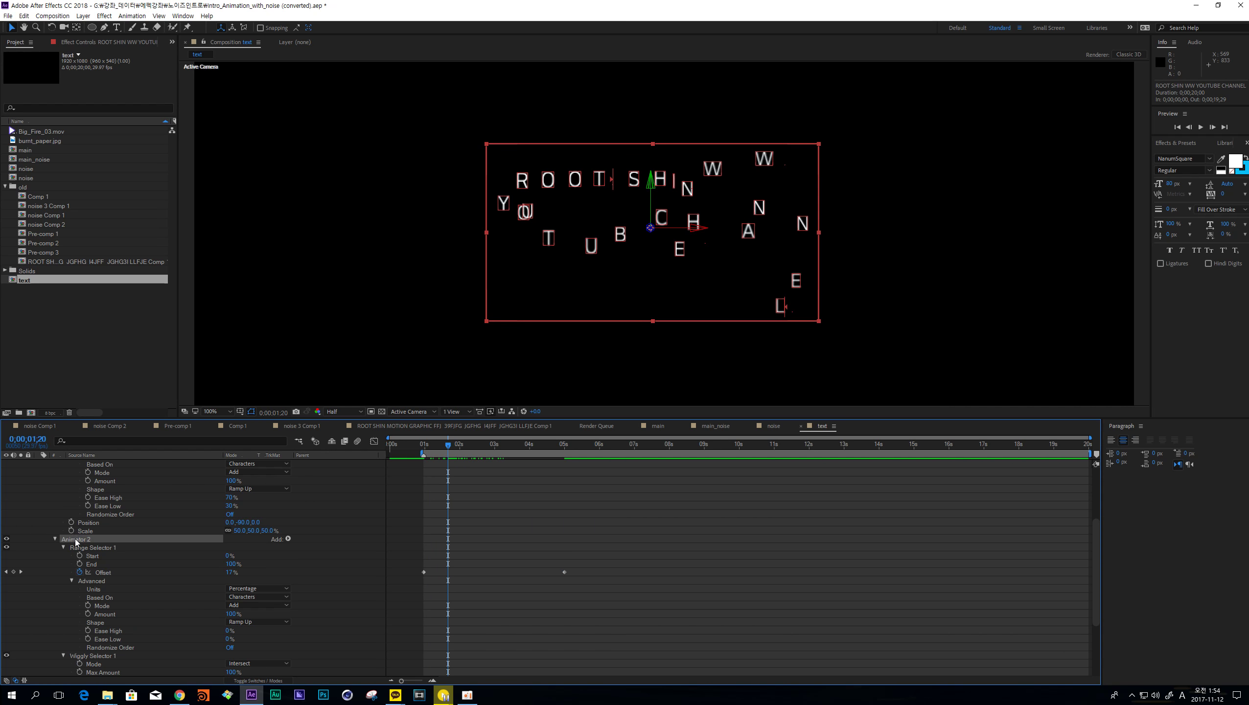
click(6, 539)
scroll(94, 541, up, 4)
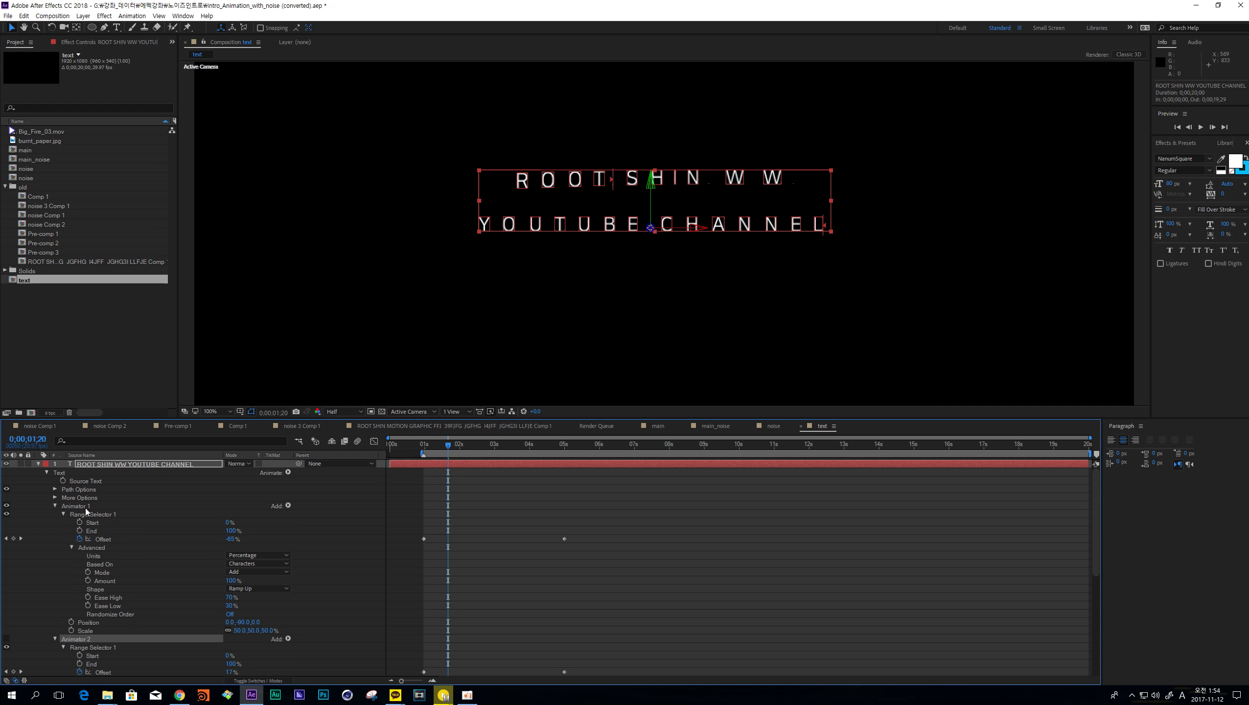
- Turn Randomize Order on in both animators' range selectors and re-enable Animator 2
drag(461, 455, 502, 453)
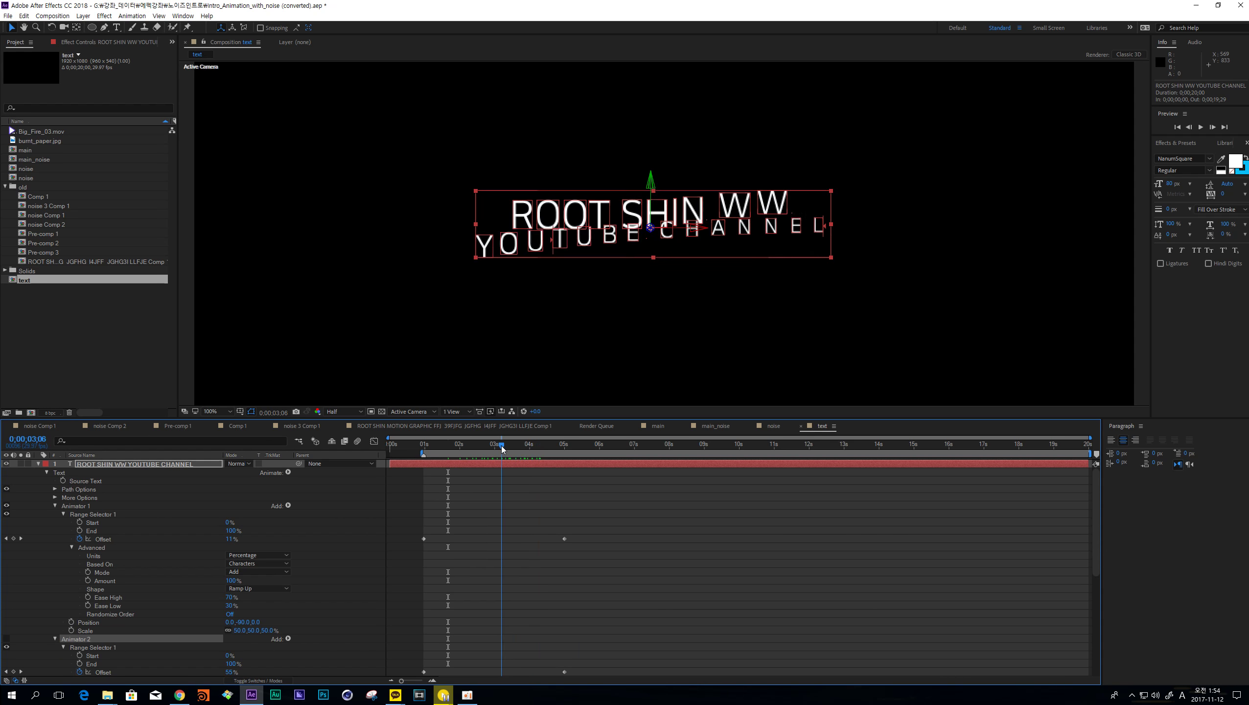
click(219, 613)
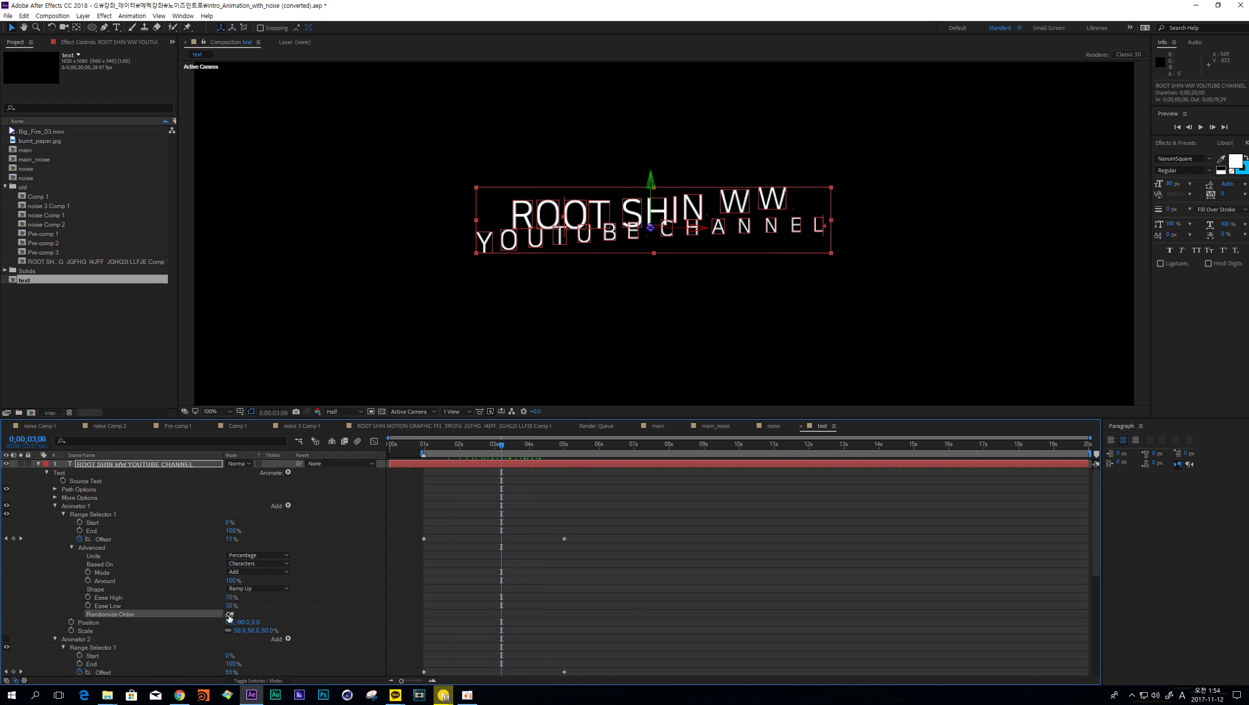
click(230, 614)
mouse_move(431, 451)
mouse_down()
mouse_move(474, 450)
mouse_move(442, 447)
mouse_up()
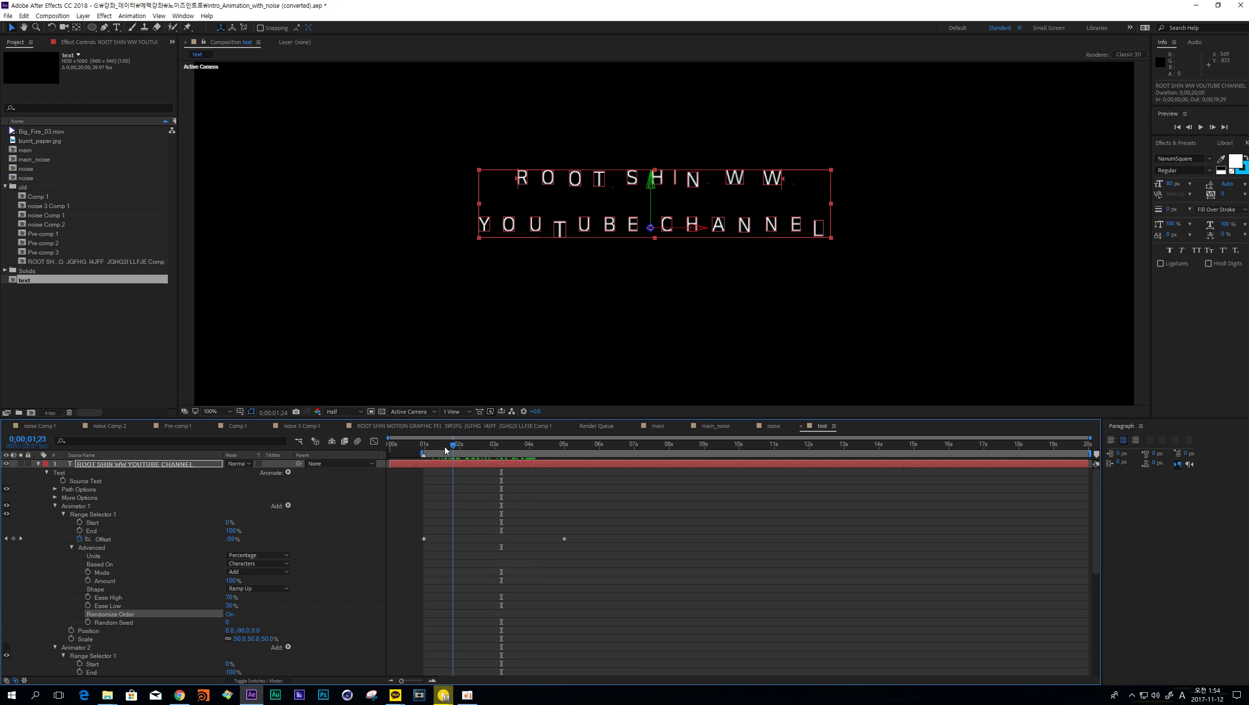
scroll(33, 550, down, 4)
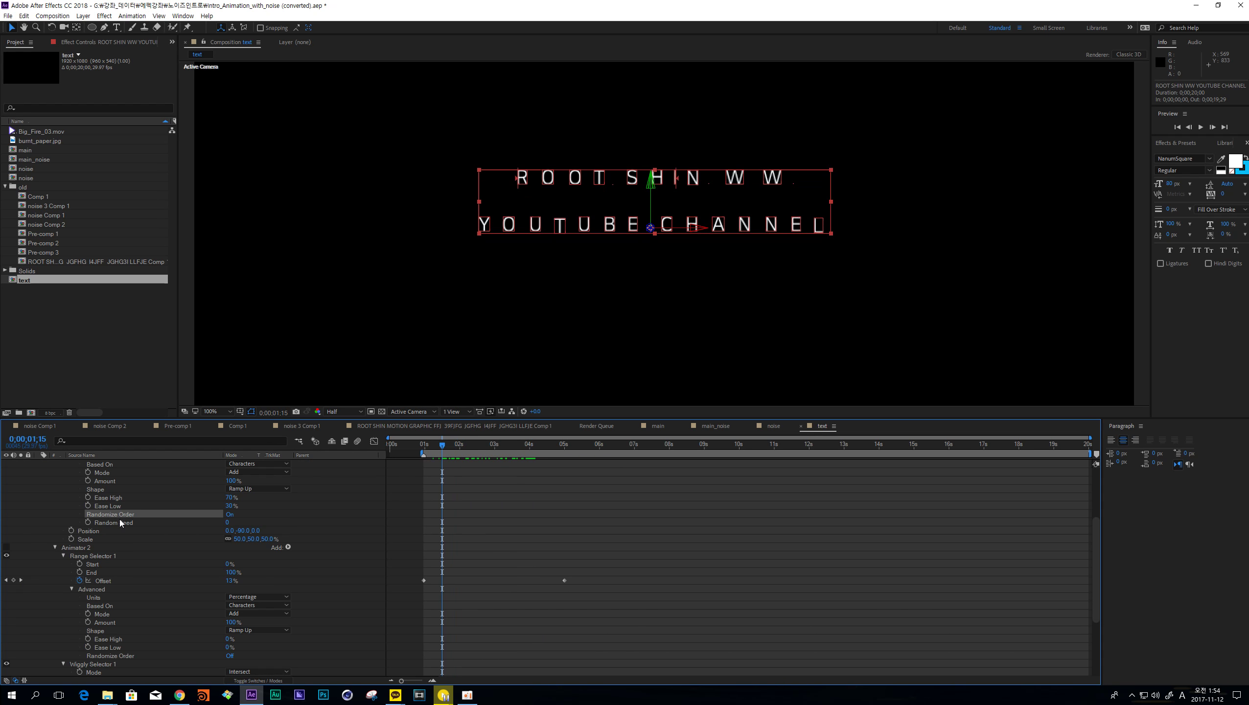
scroll(28, 594, down, 3)
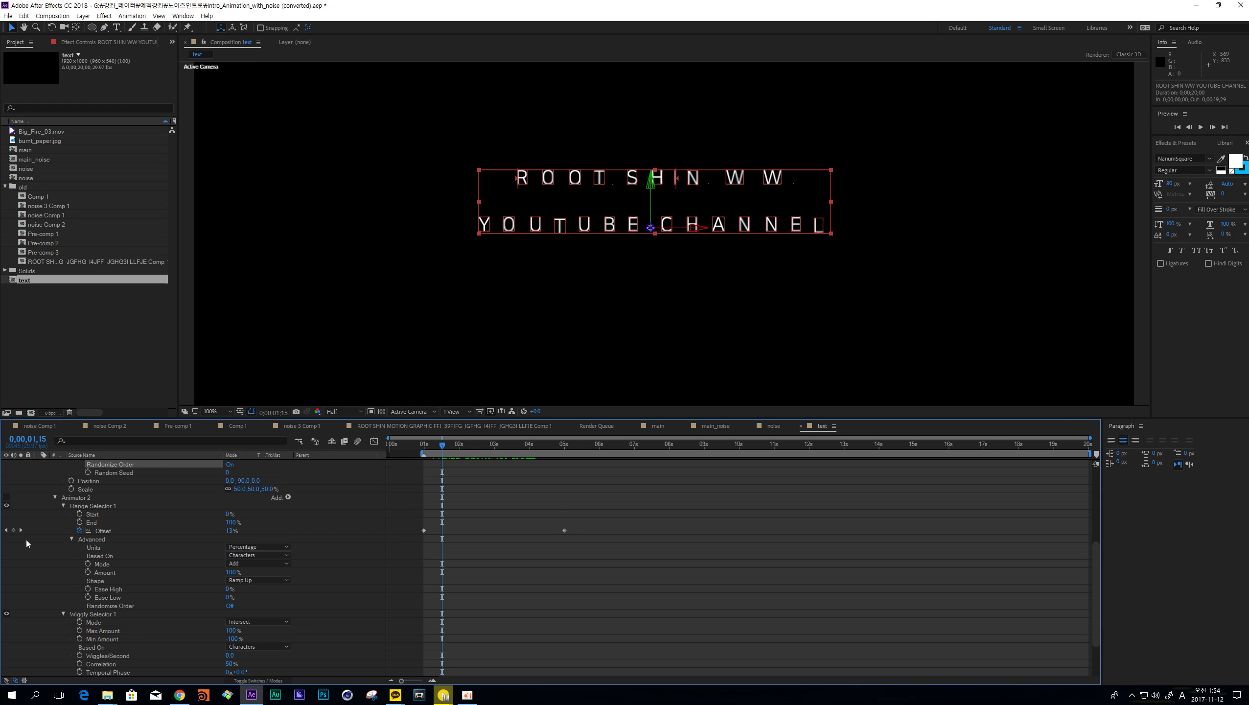
click(6, 497)
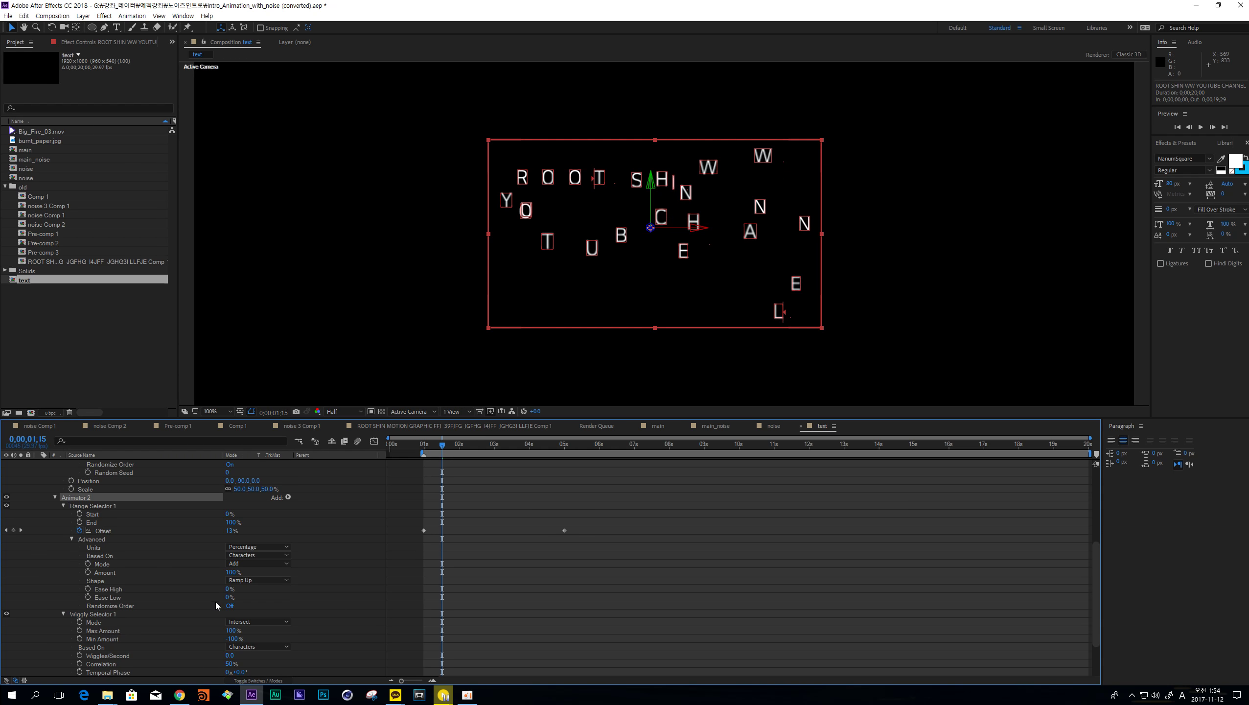
click(229, 606)
- Set Animator 2's Ease High to 70% and Ease Low to 30%, then RAM-preview
drag(458, 439, 459, 444)
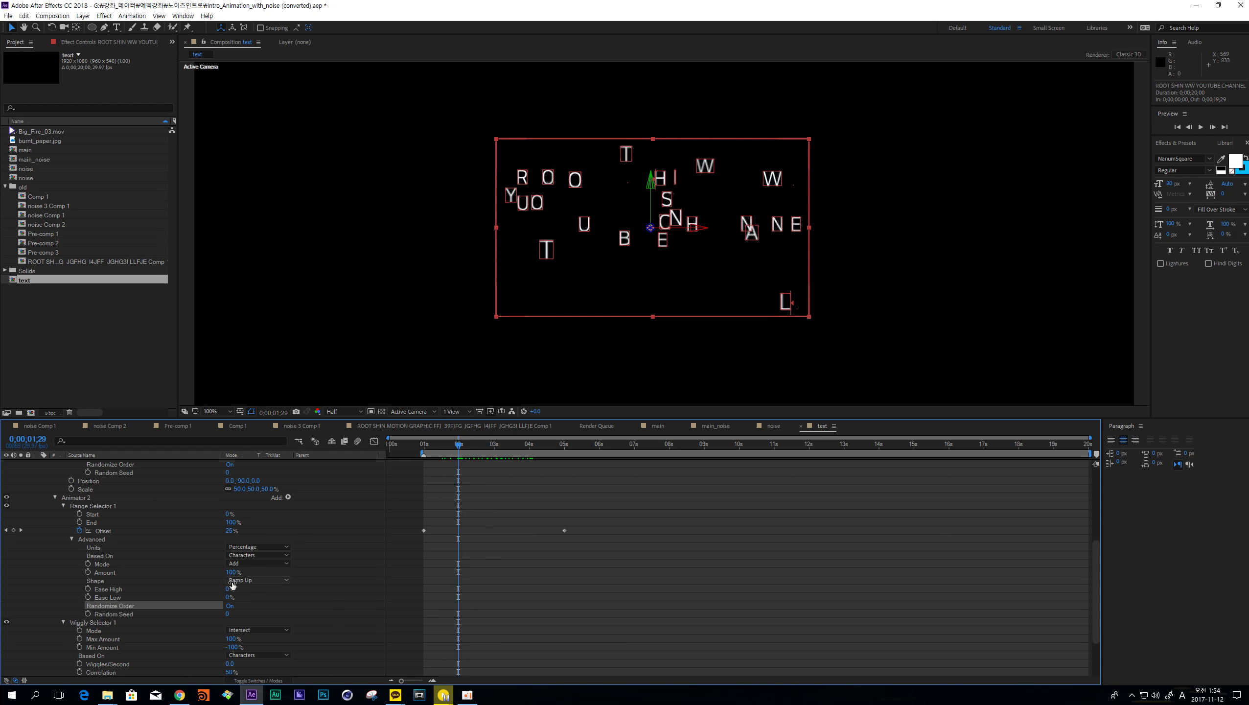
click(217, 589)
click(230, 589)
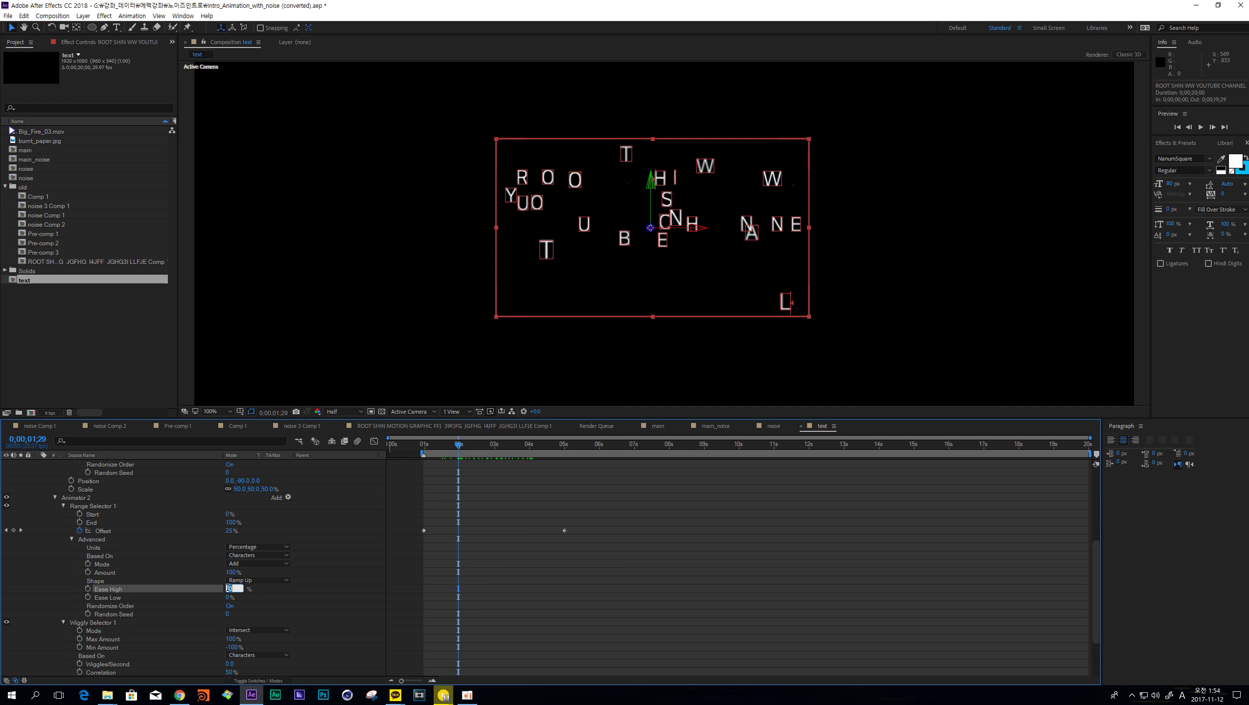
text(70)
key(Return)
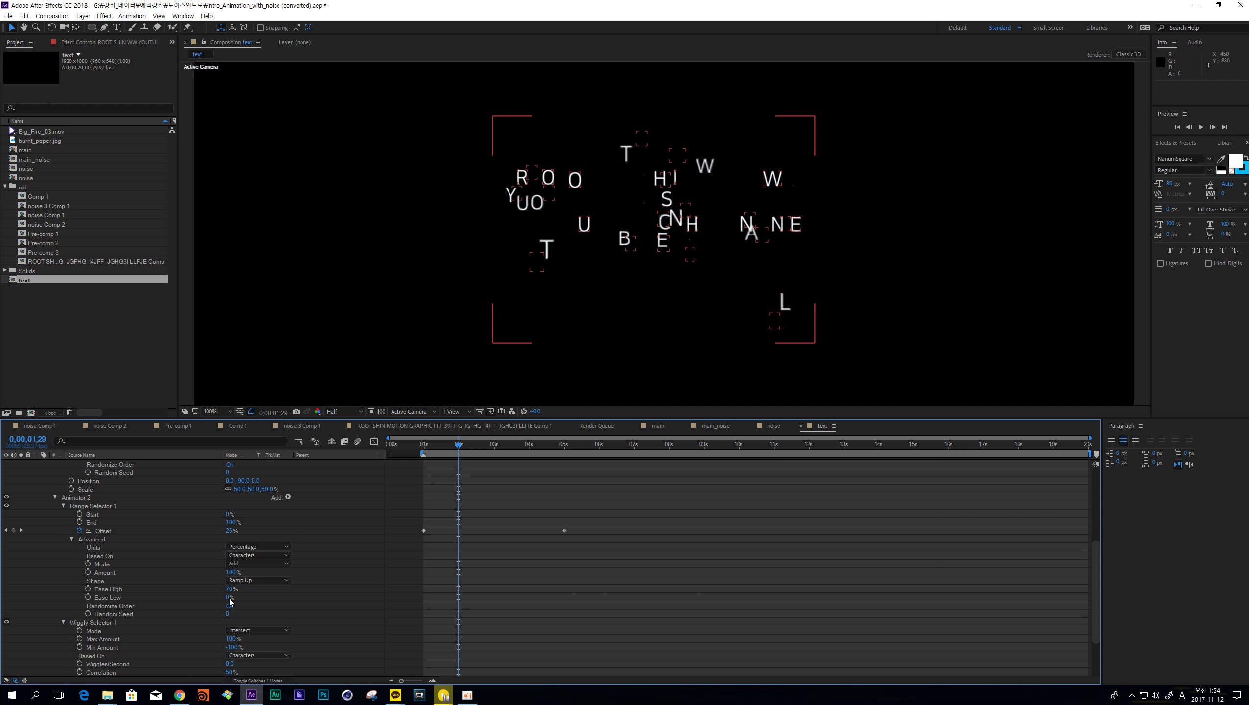
click(229, 597)
text(30)
key(Return)
drag(458, 446, 512, 445)
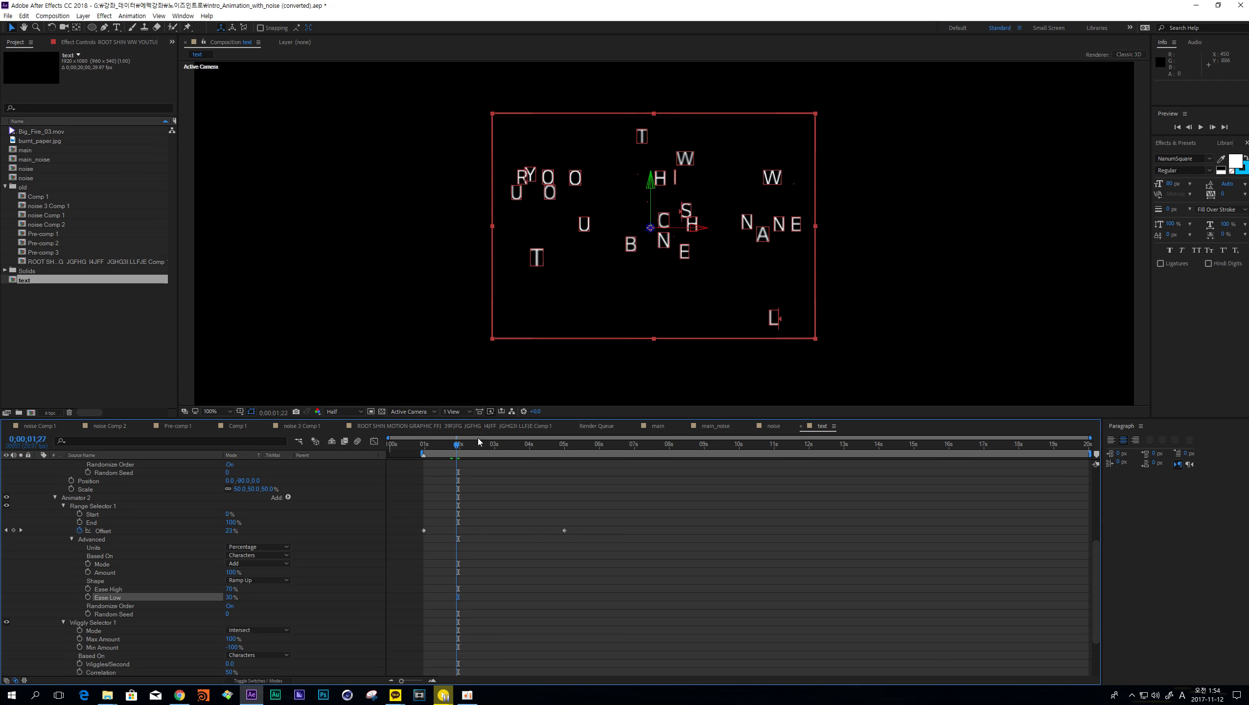
key(space)
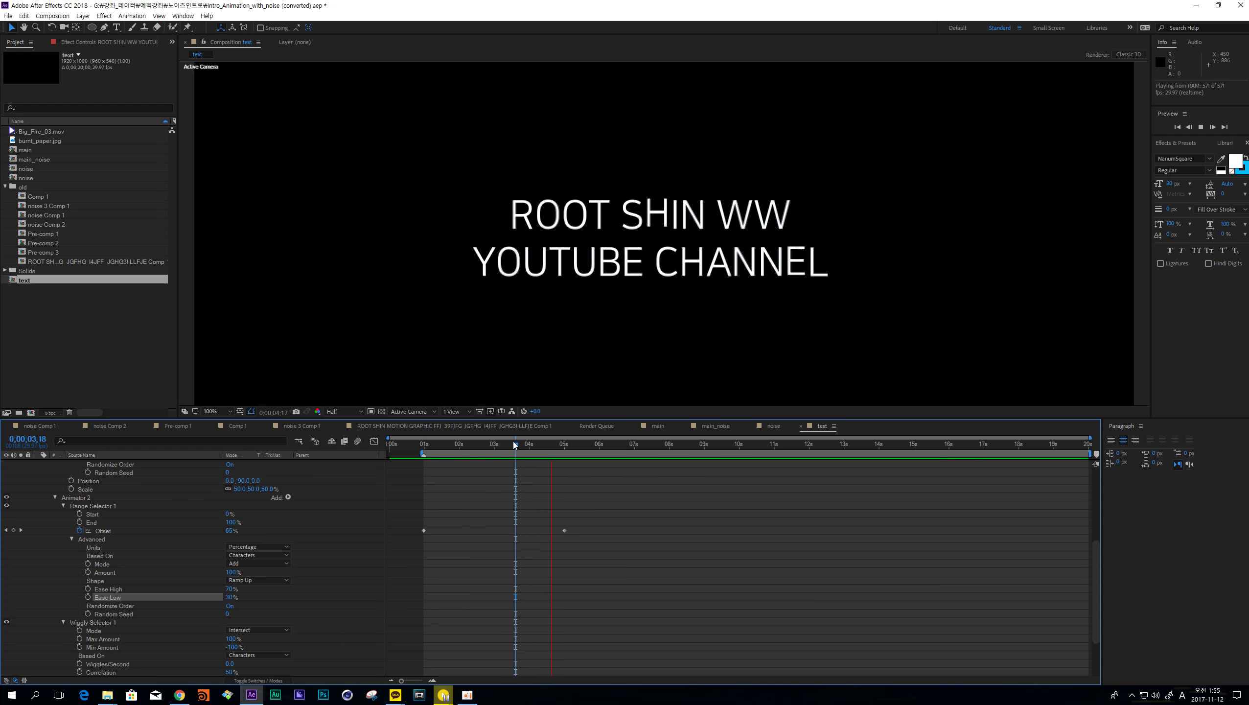
- Replay the preview from the Offset keyframe near 1 second
key(space)
key(j)
key(space)
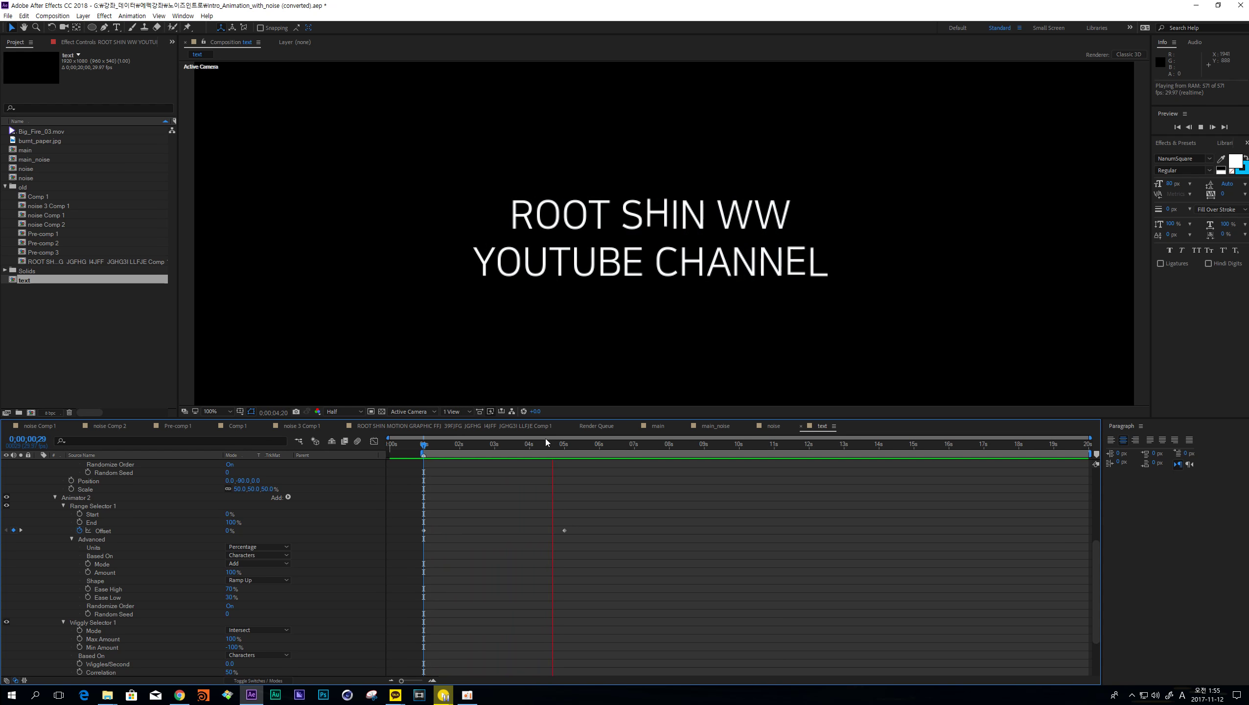
mouse_move(556, 445)
mouse_down()
mouse_move(446, 447)
mouse_move(539, 446)
mouse_up()
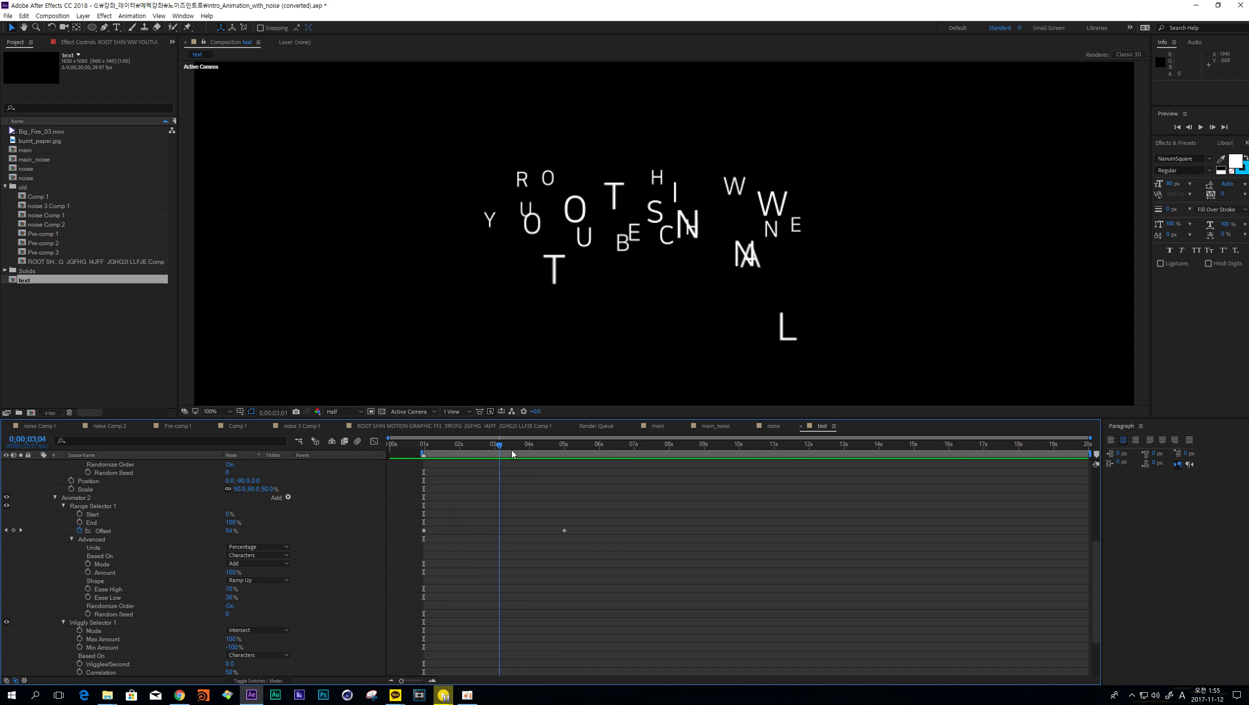
scroll(122, 534, up, 4)
scroll(122, 534, up, 2)
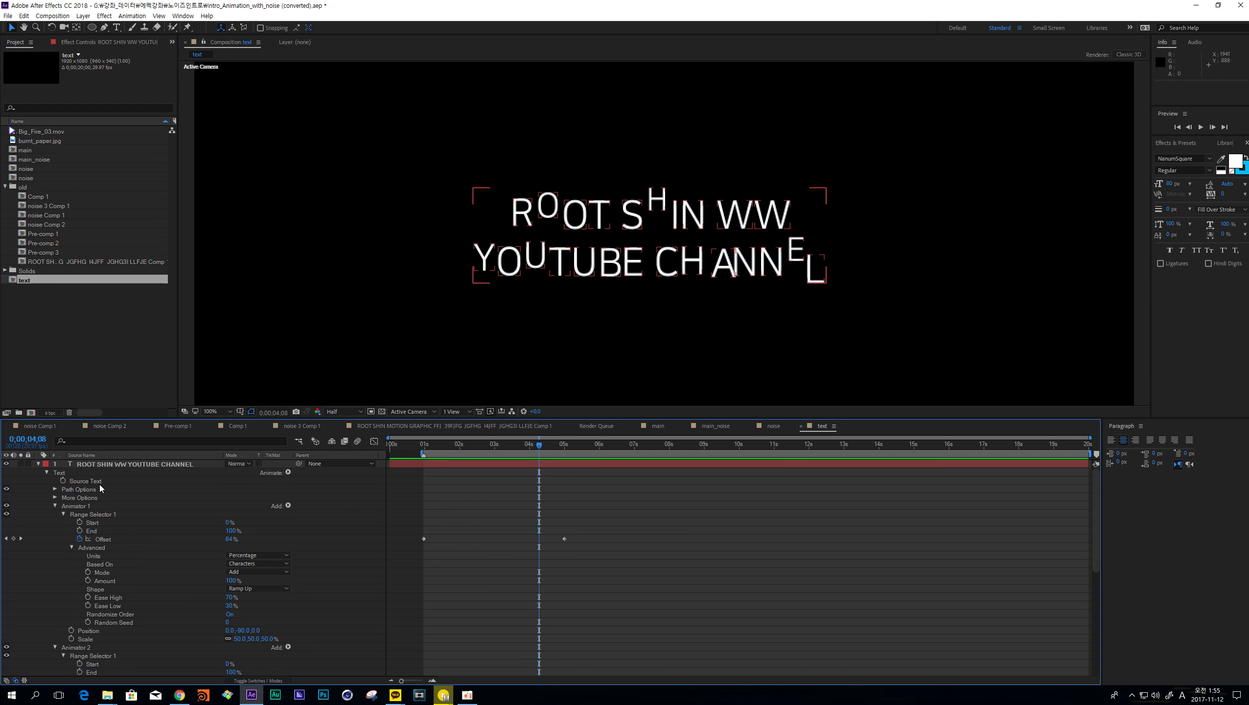
- Reveal the title's Offset keyframes, step onto the 5:00 keyframe, and switch to ROOT SHIN MOTION GRAPHIC Comp 1
click(108, 464)
key(u)
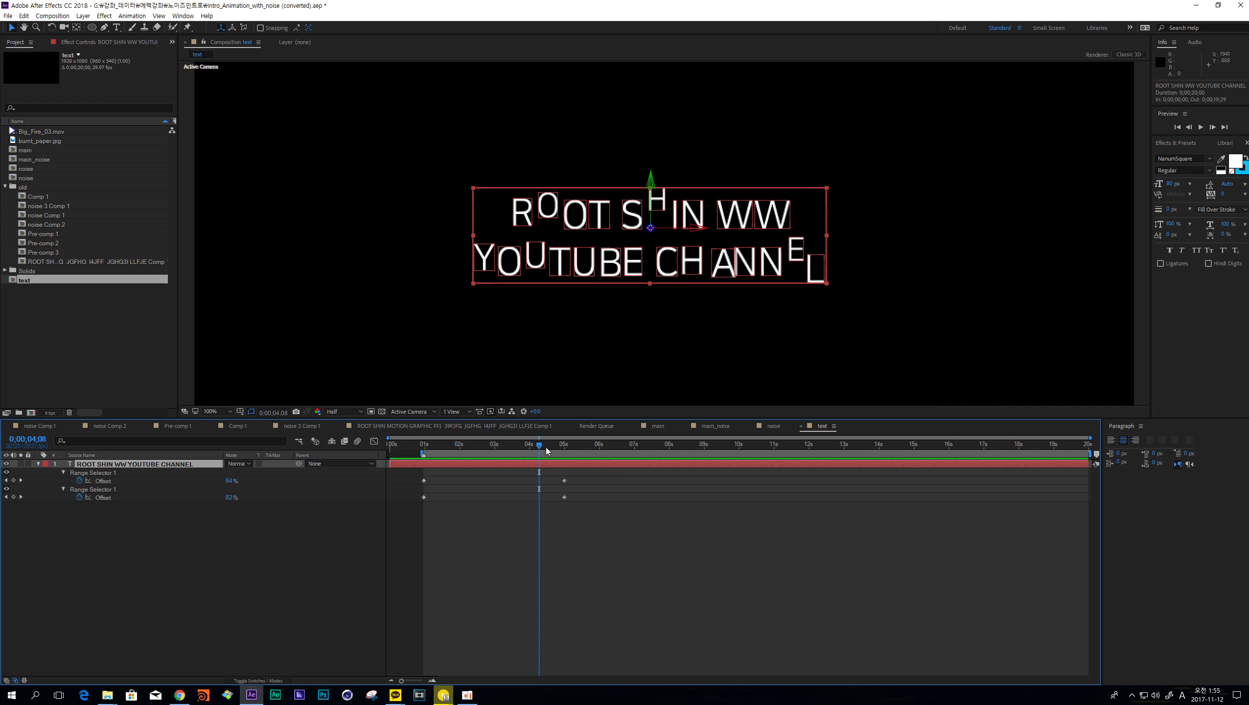
drag(541, 453, 566, 453)
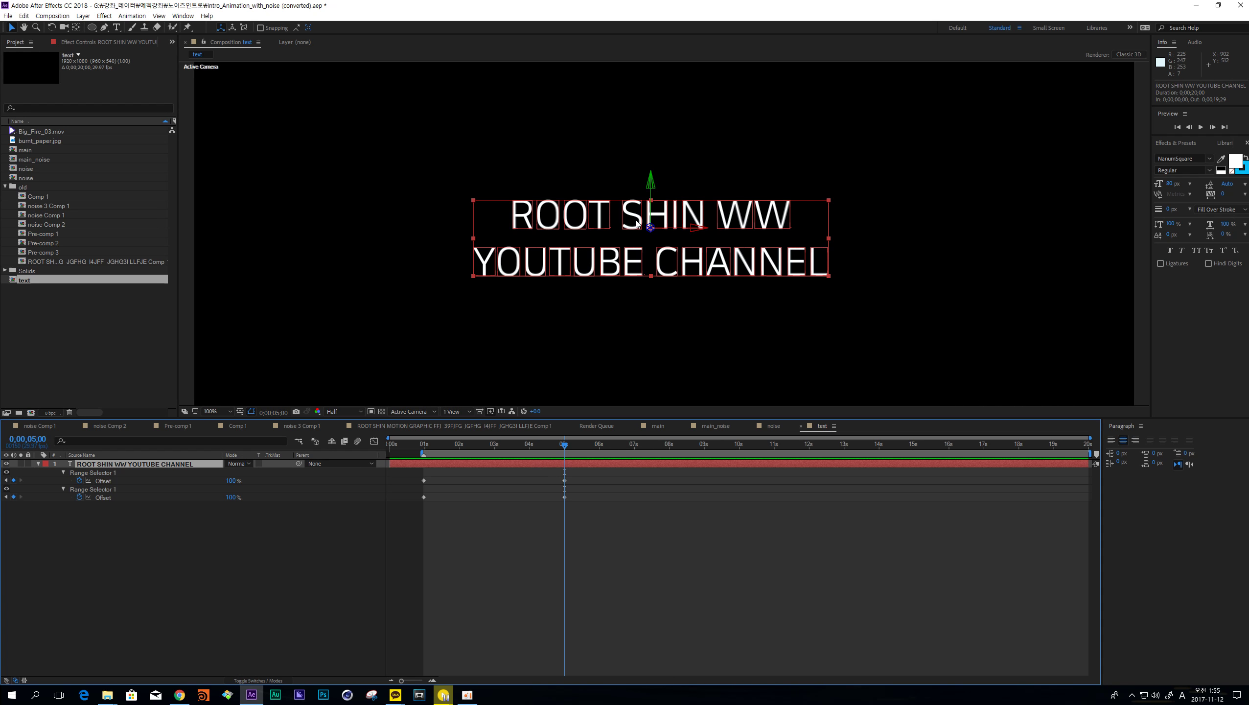
key(Page_Down)
click(501, 425)
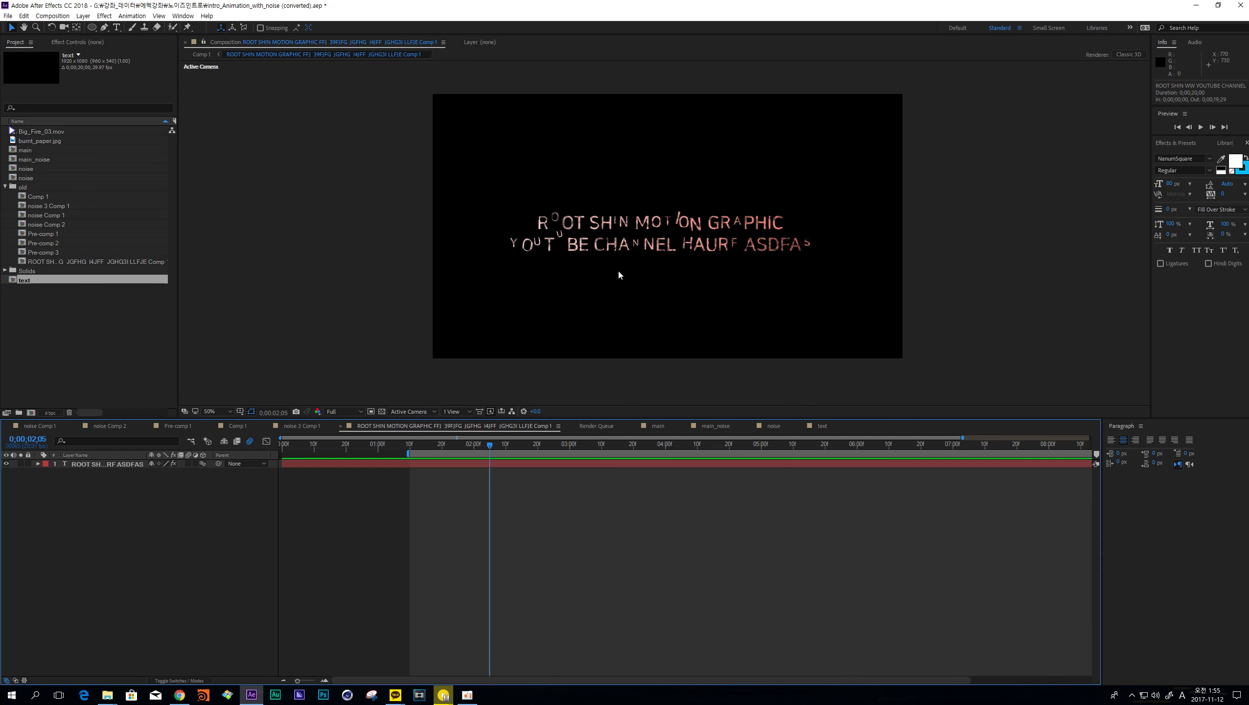
- Zoom the reference title between 100%, 200% and 400% to inspect its rusty letters, then return to the 'text' comp
click(596, 260)
key(period)
key(period)
key(period)
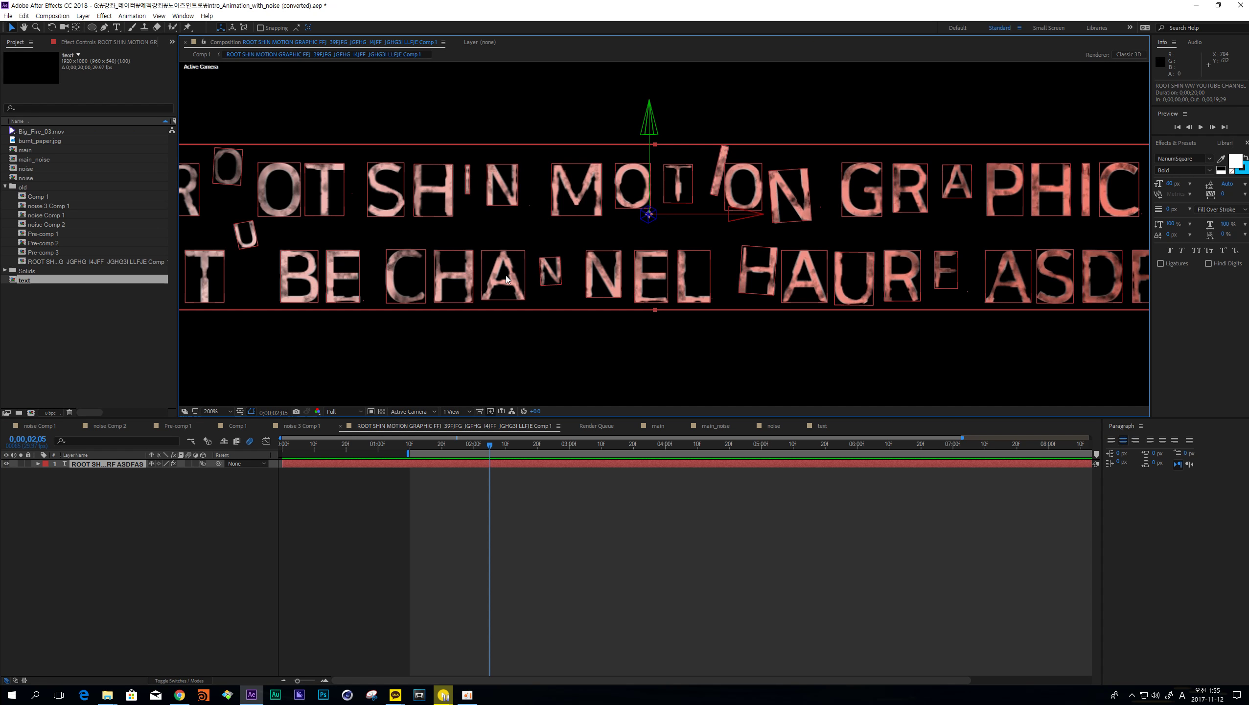
key(comma)
key(comma)
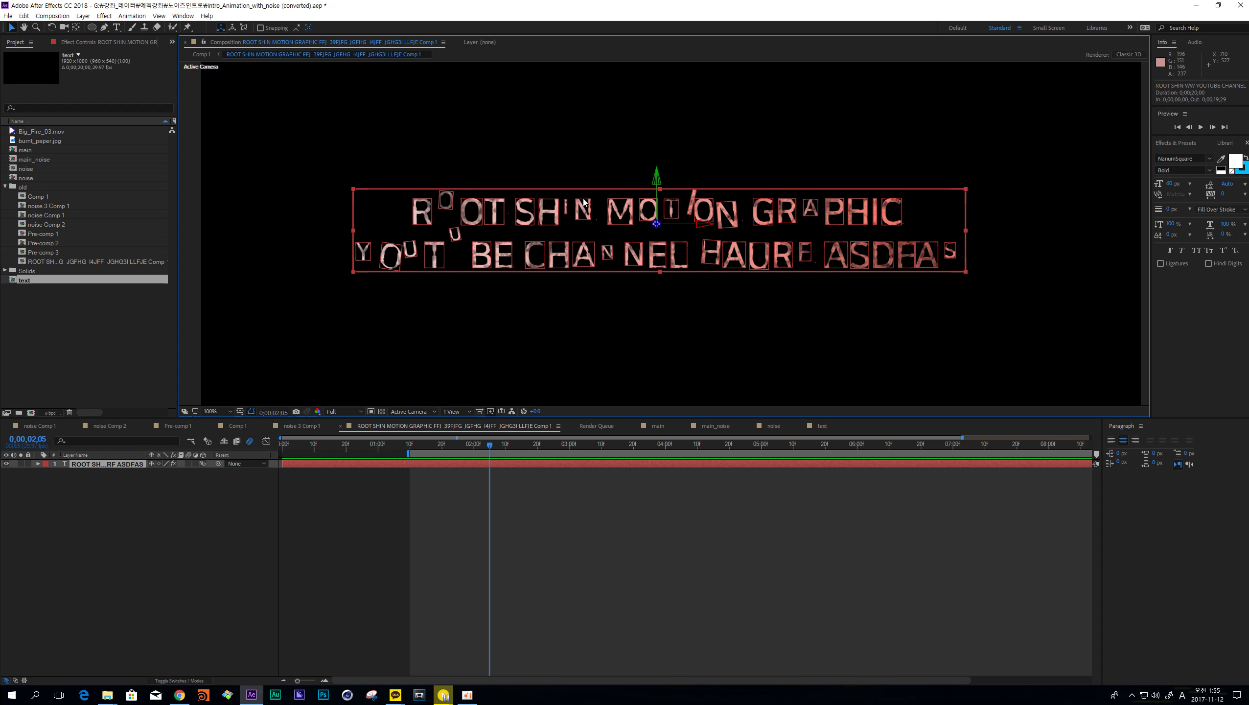
key(period)
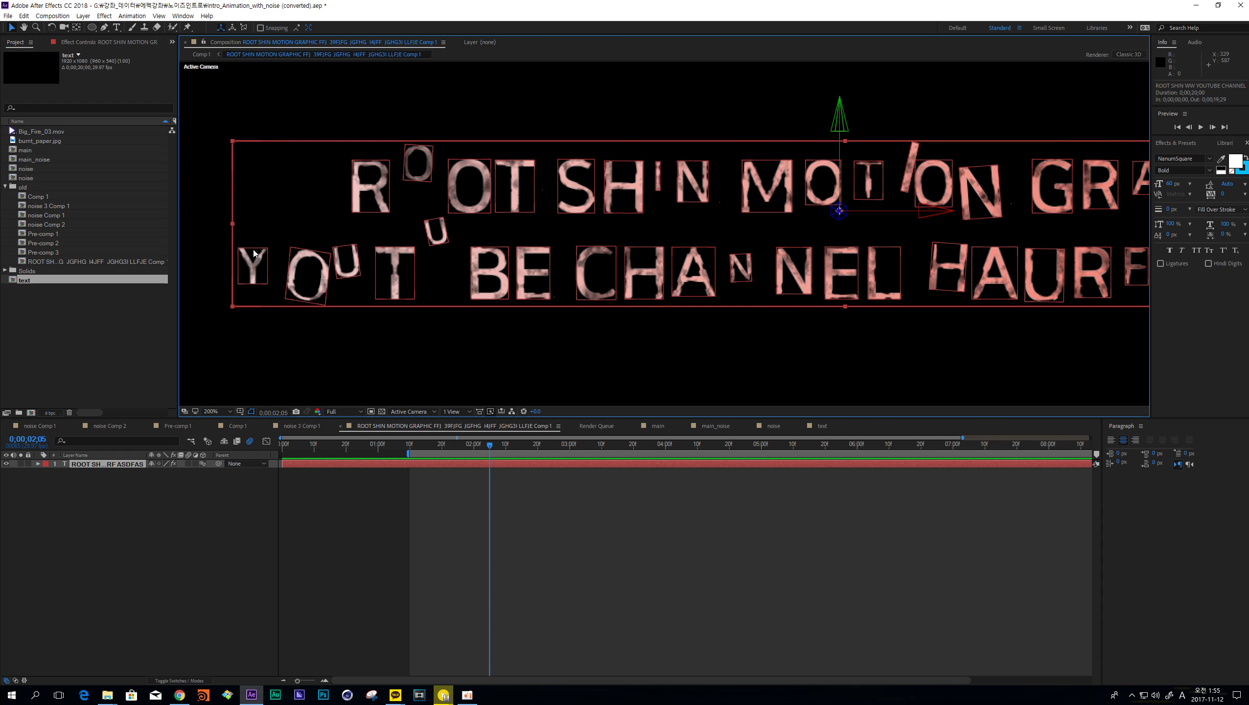
scroll(306, 252, down, 1)
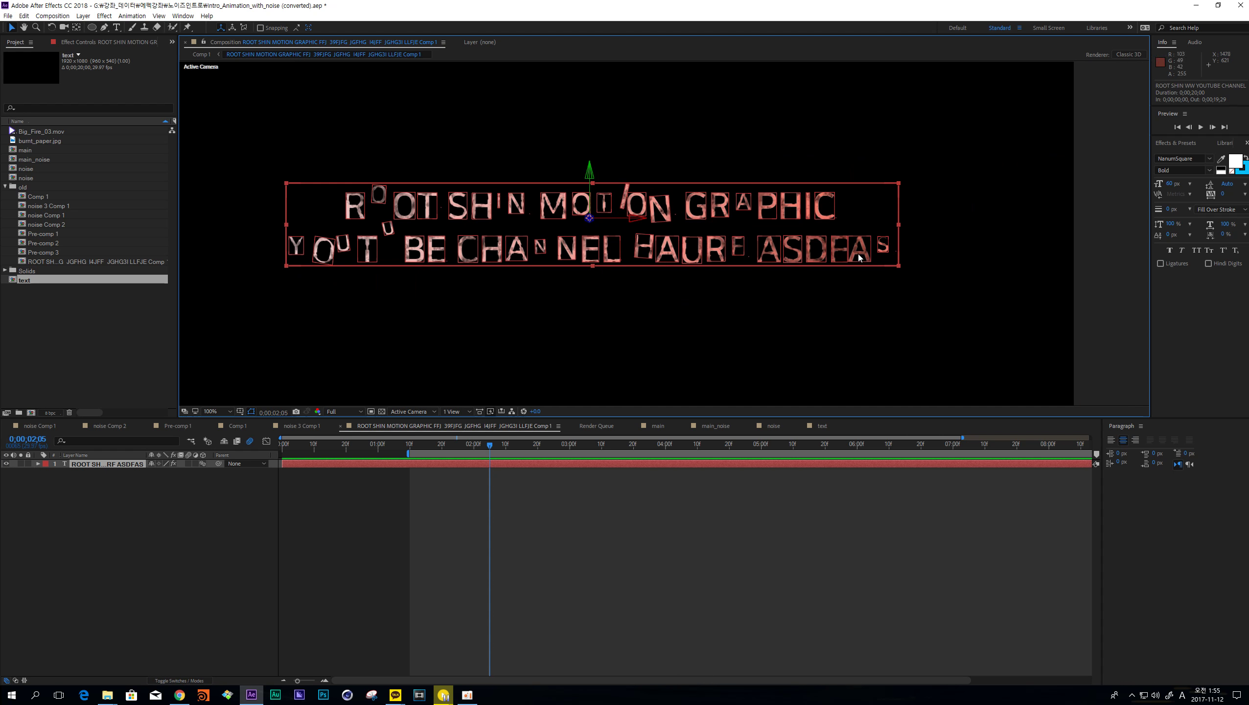
key(period)
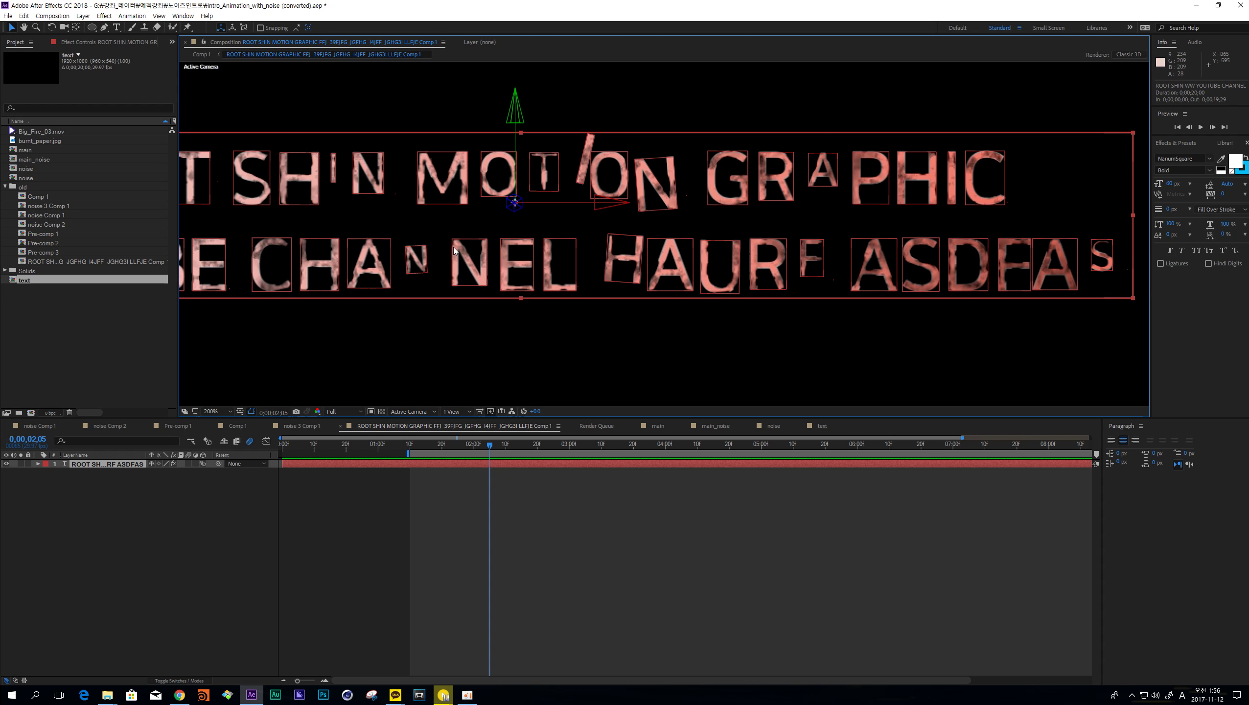
key(period)
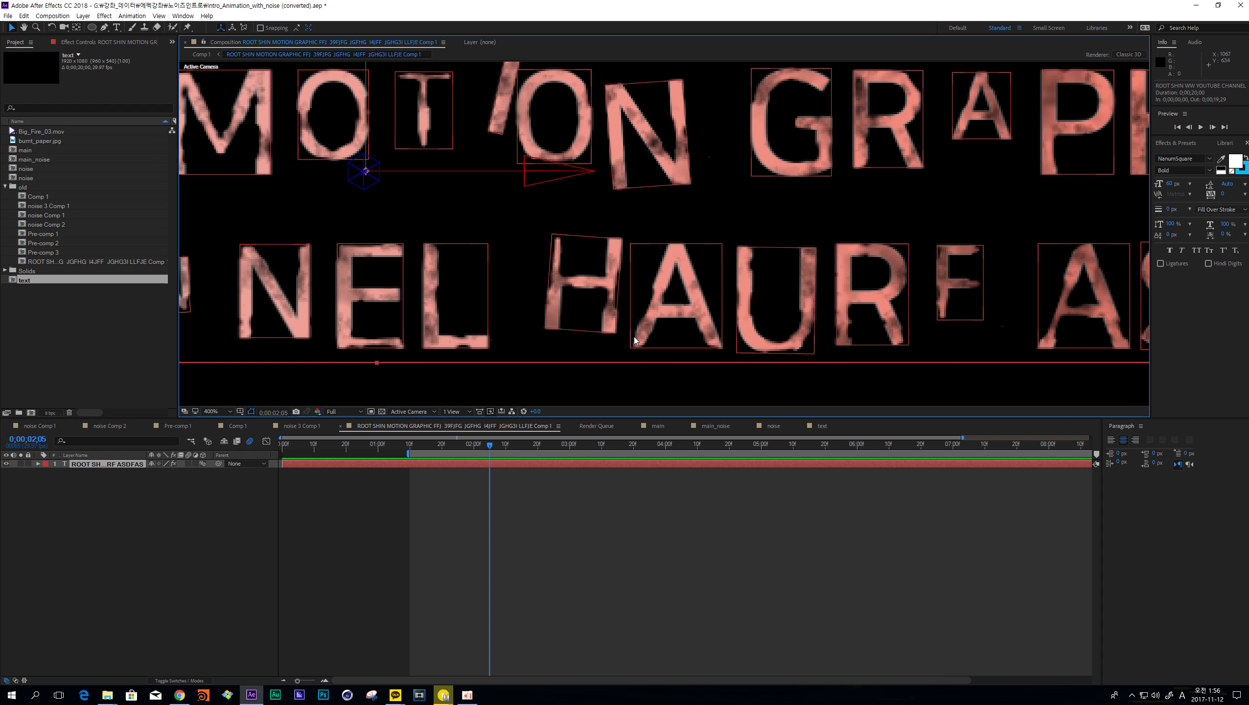
scroll(687, 258, down, 4)
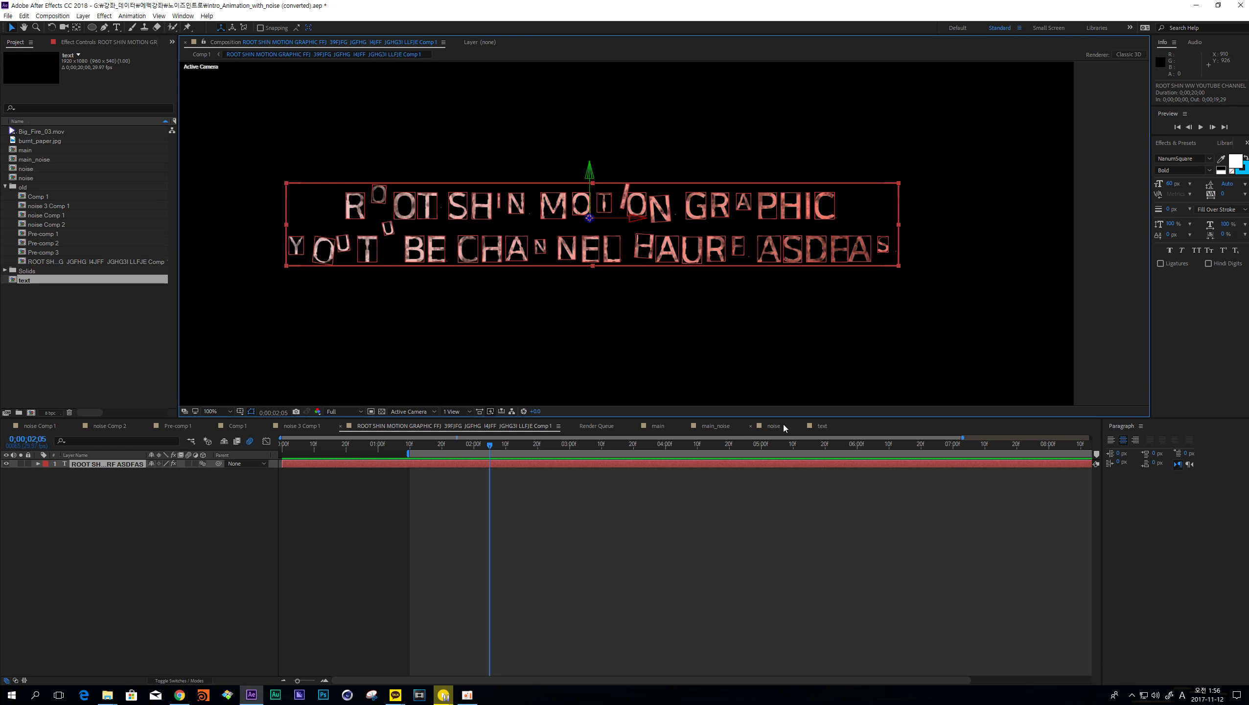
click(822, 425)
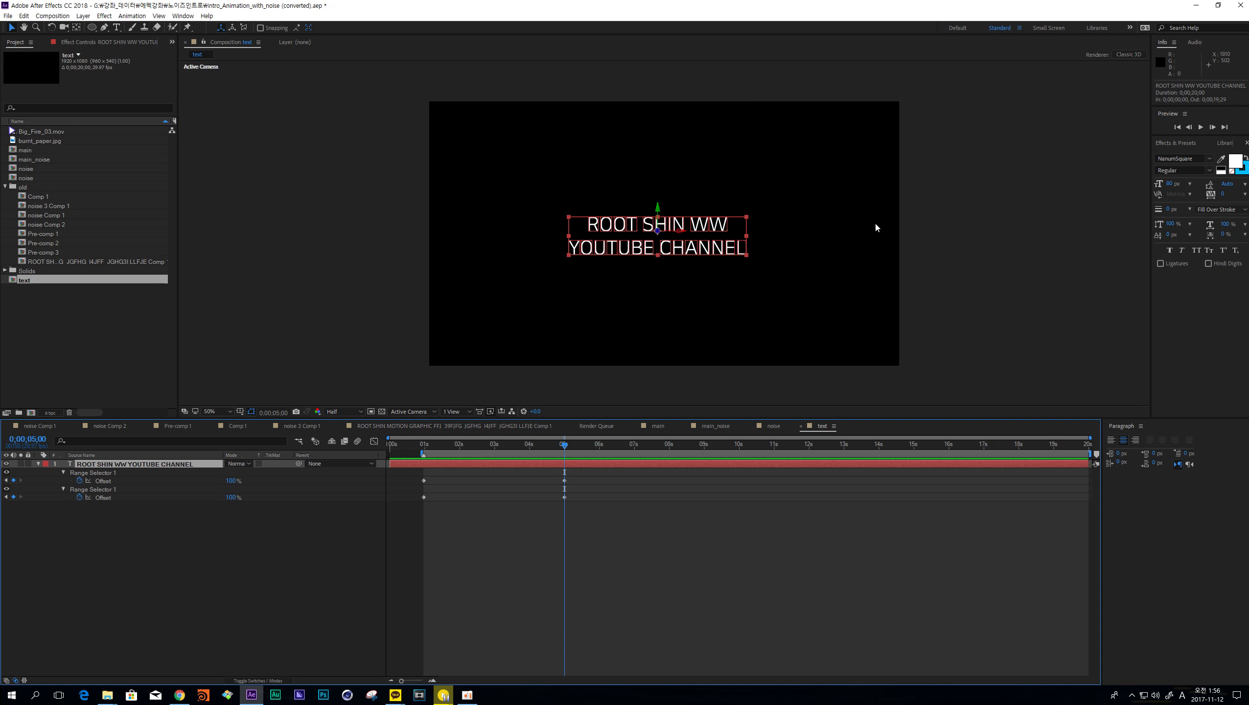
- Search 'ramp' in Effects & Presets and apply Gradient Ramp to the title
click(1176, 143)
click(1184, 155)
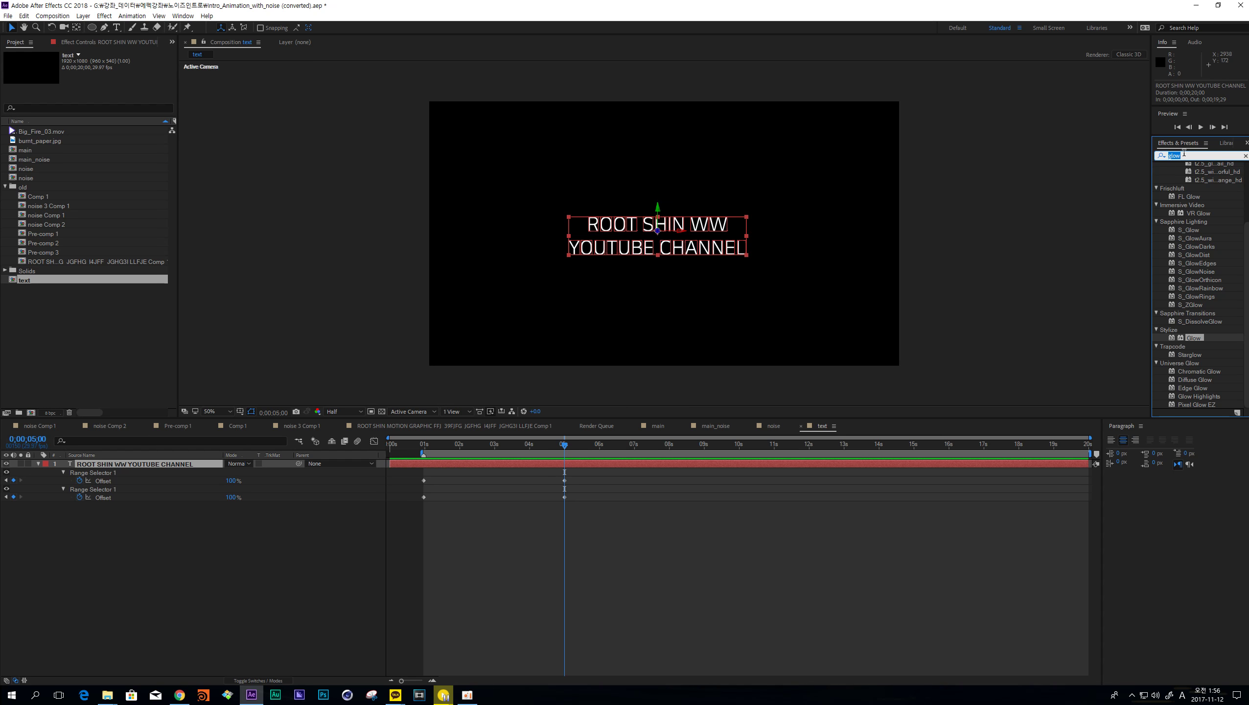
text(ramp)
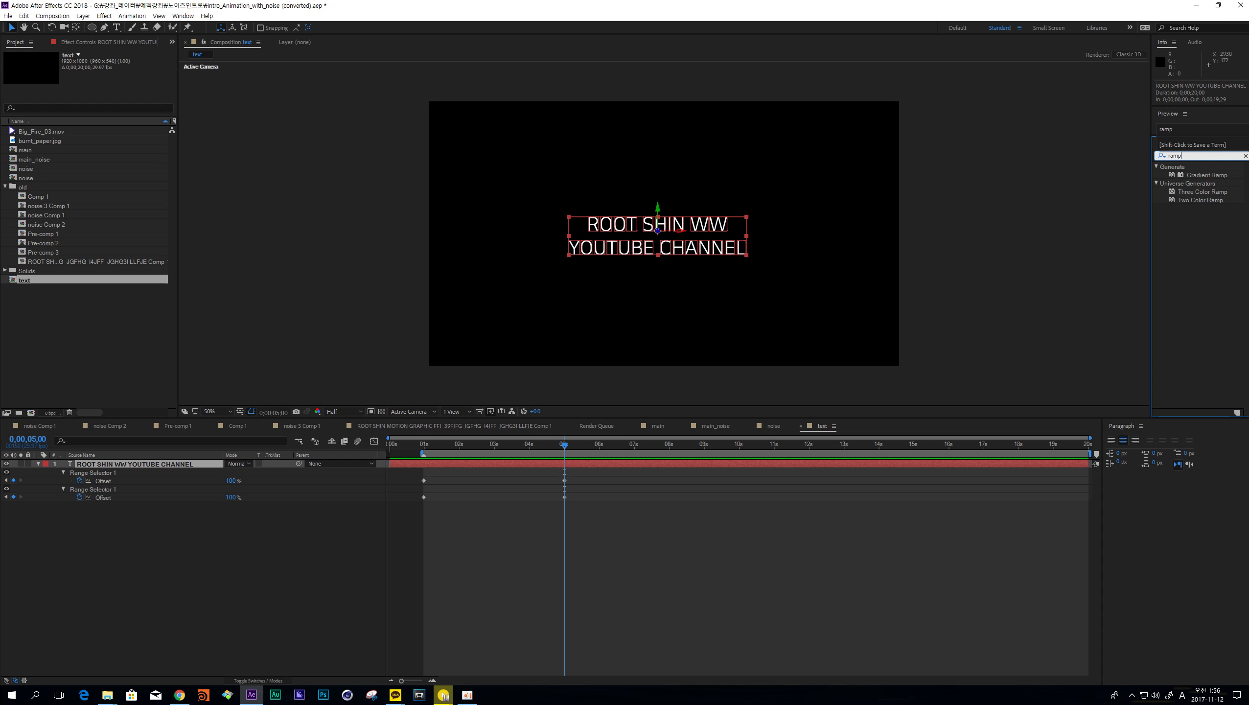
double_click(1204, 175)
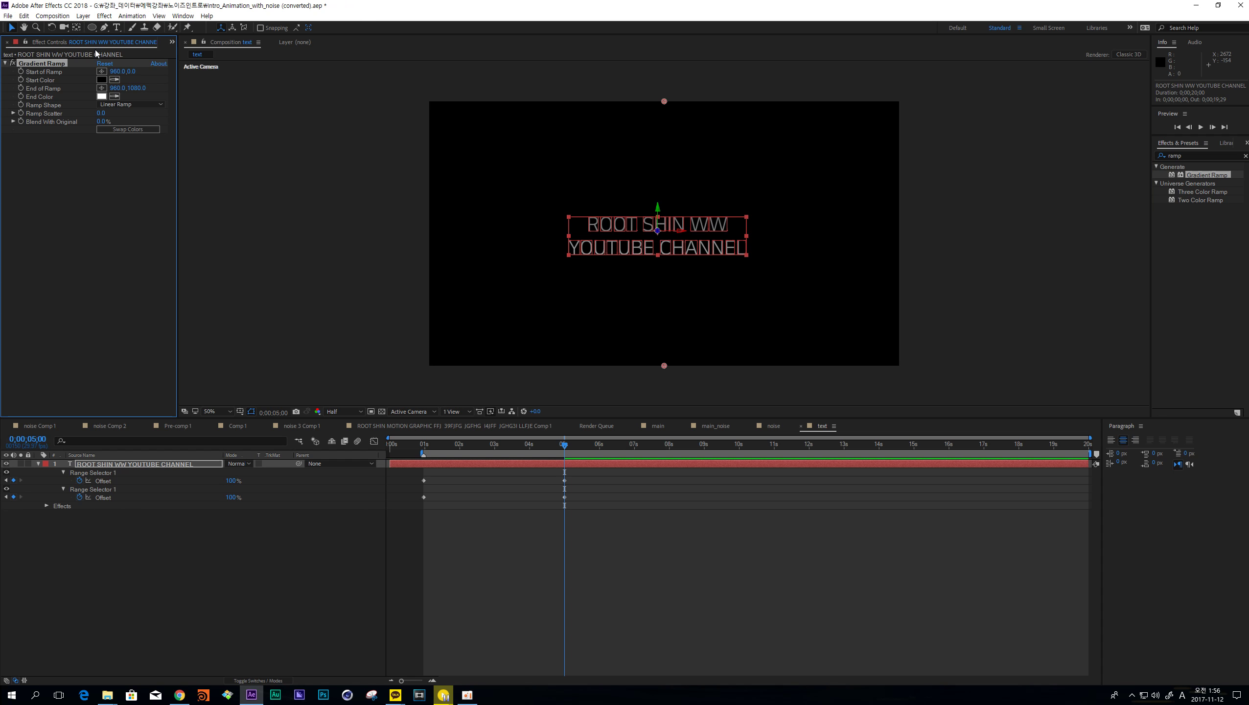
- Place the ramp start at the title's lower right and the end at its left side
click(102, 79)
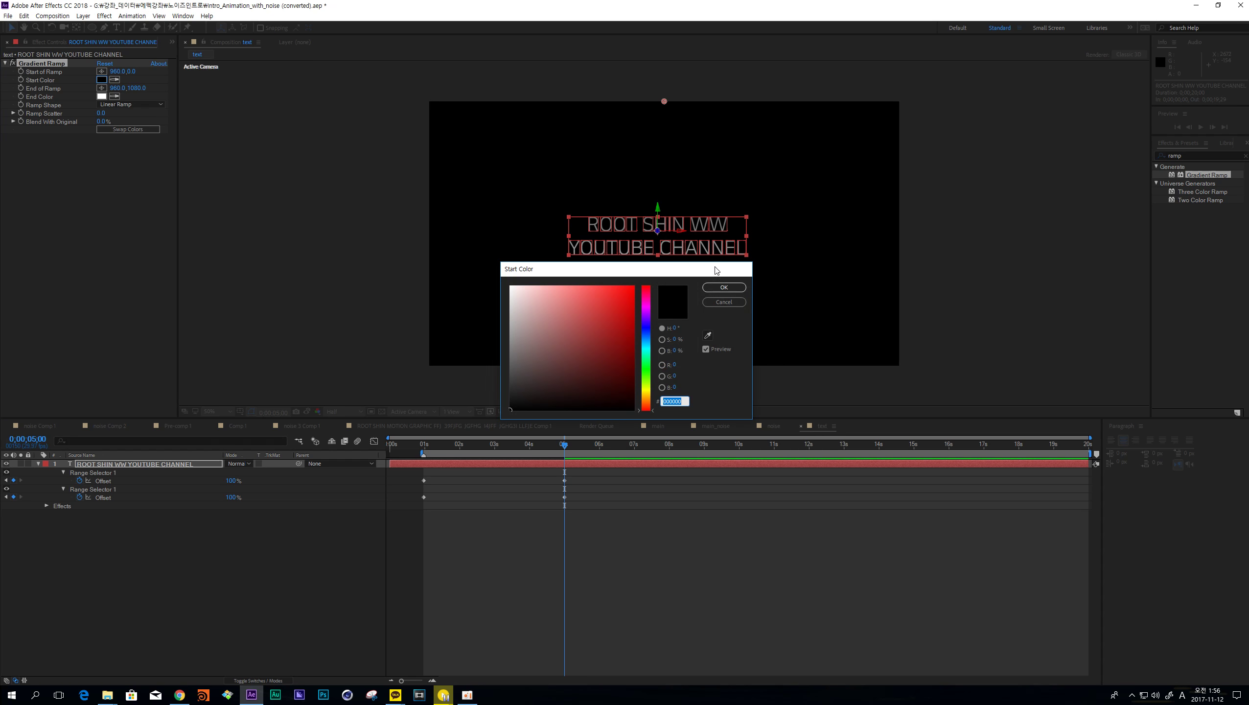
click(723, 288)
click(102, 71)
click(753, 252)
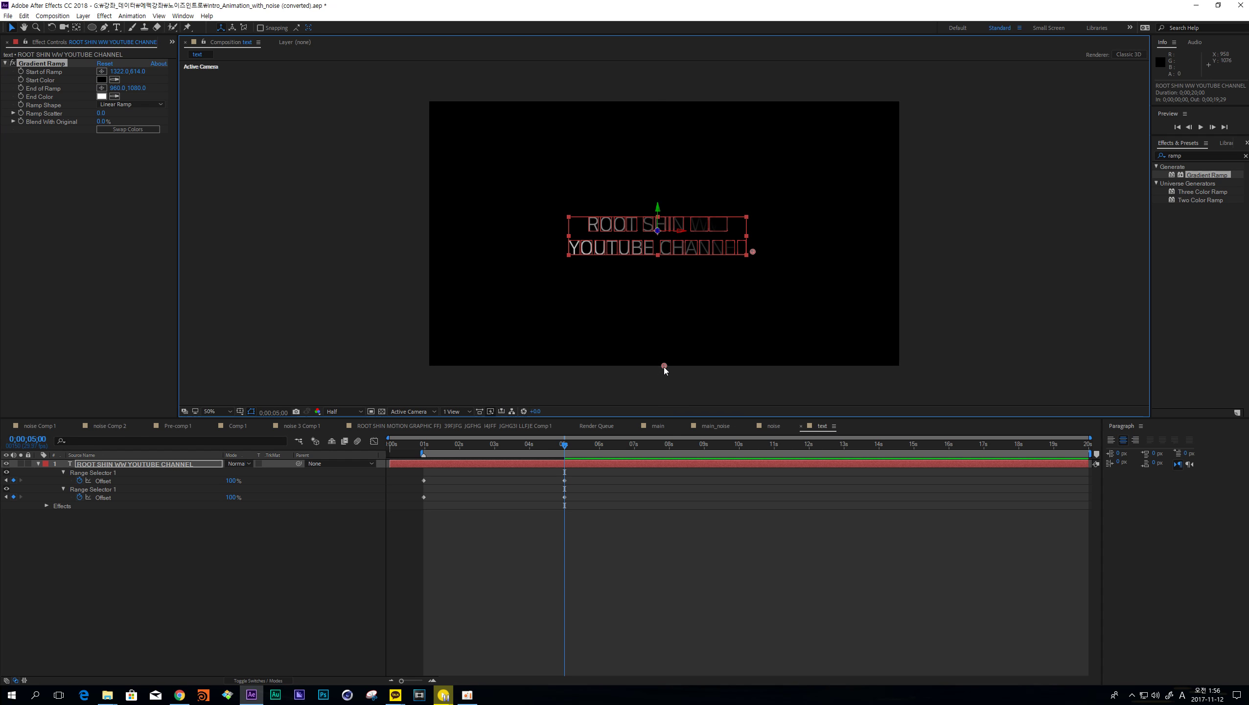
drag(664, 368, 558, 224)
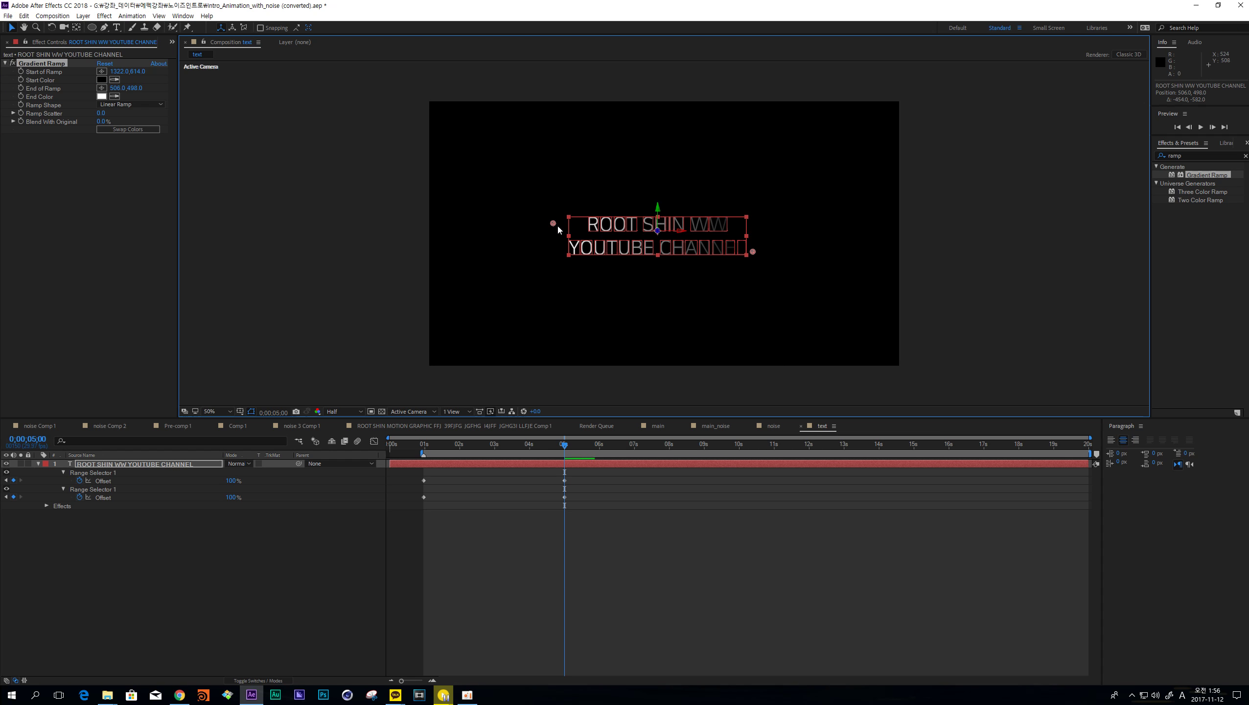
key(period)
- Set the ramp End Color to pale pink E9CACA and Start Color to red EA3838
click(102, 96)
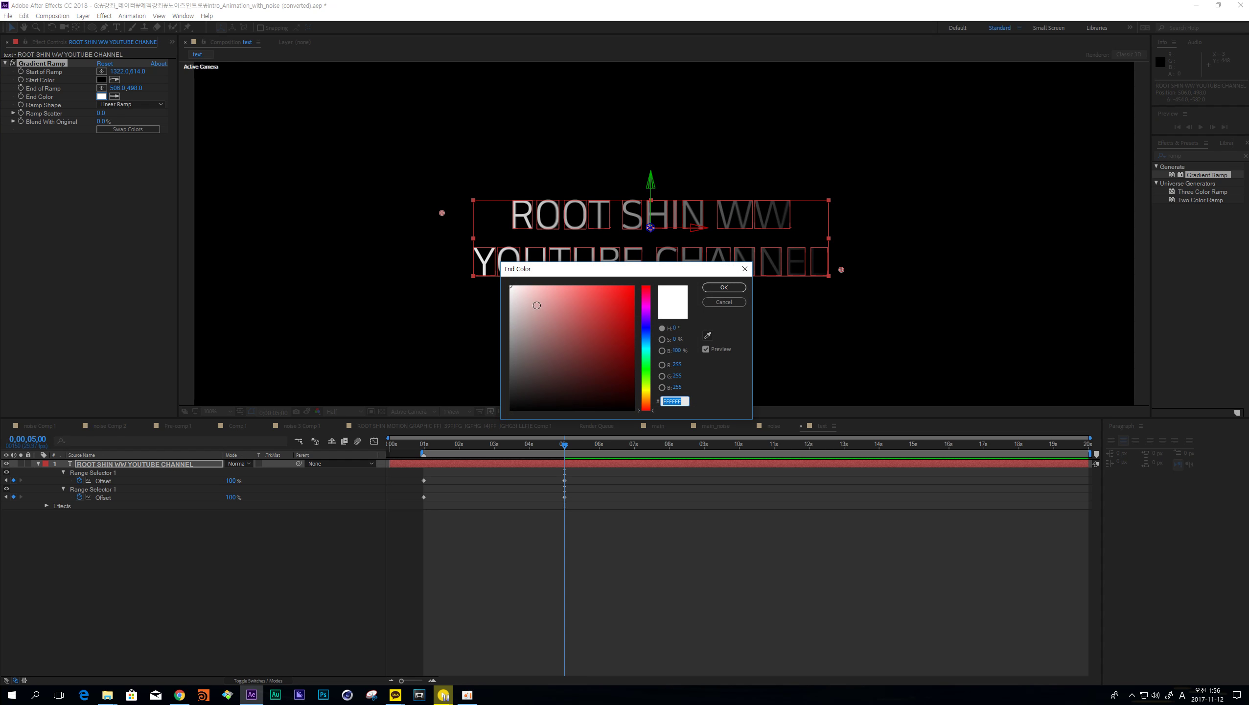
click(529, 299)
drag(529, 299, 526, 296)
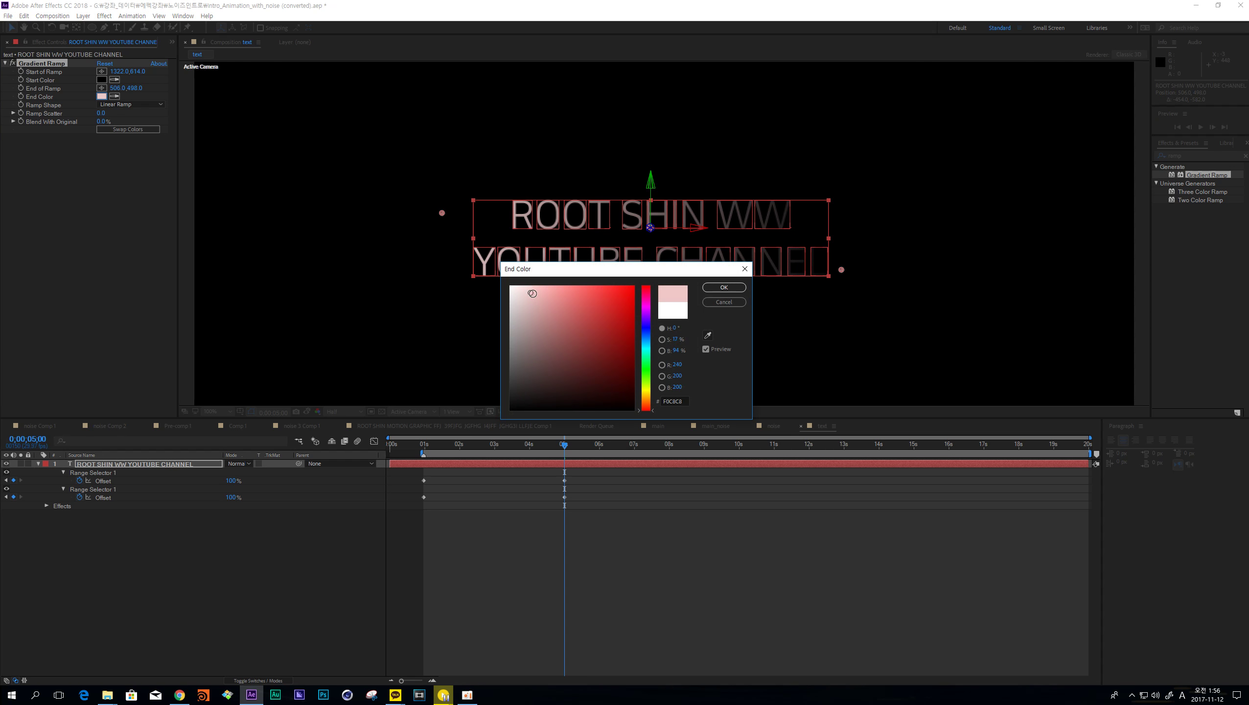
key(Return)
click(101, 79)
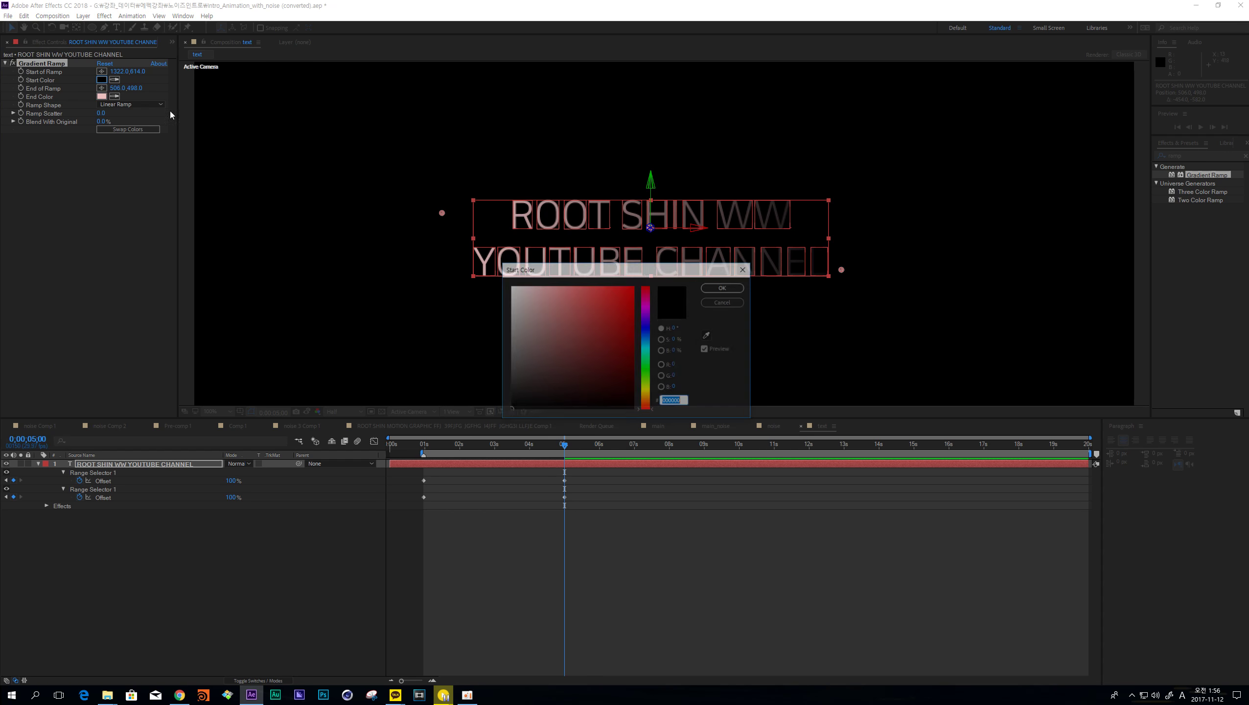
mouse_move(588, 291)
mouse_down()
mouse_move(604, 295)
mouse_move(593, 297)
mouse_up()
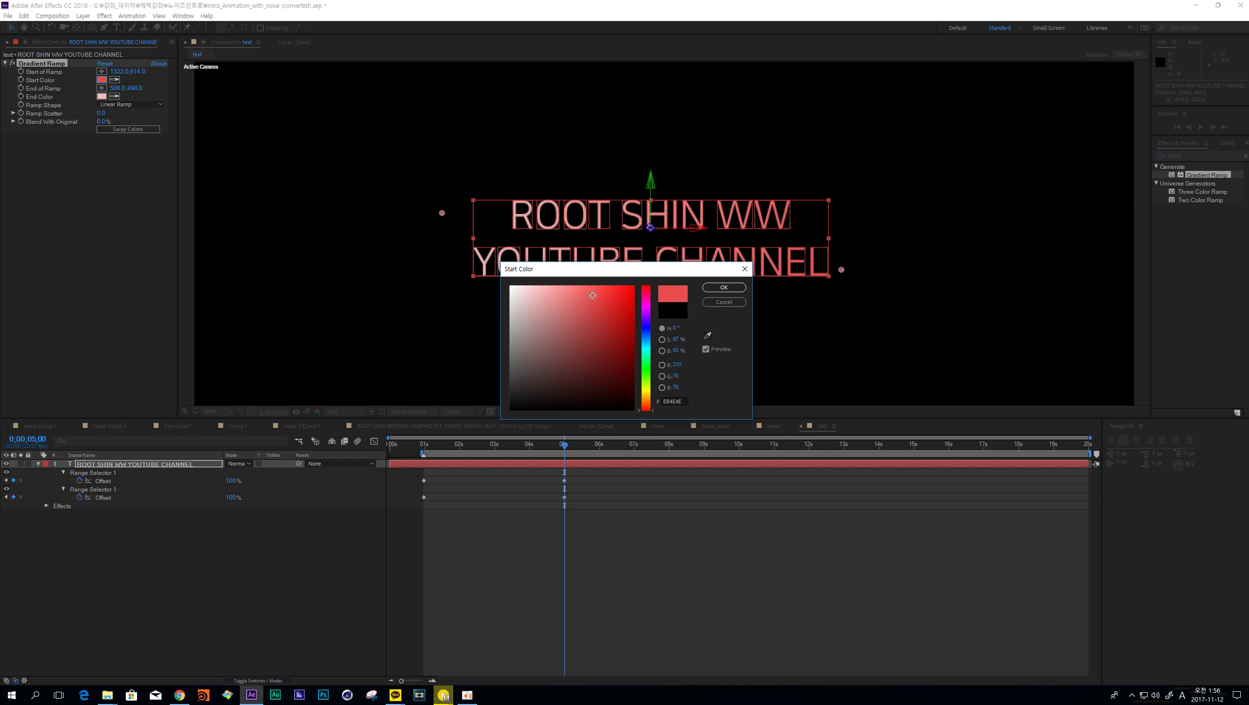
key(Return)
- Switch the preview resolution to Full and zoom the view to 200%
click(344, 411)
click(345, 430)
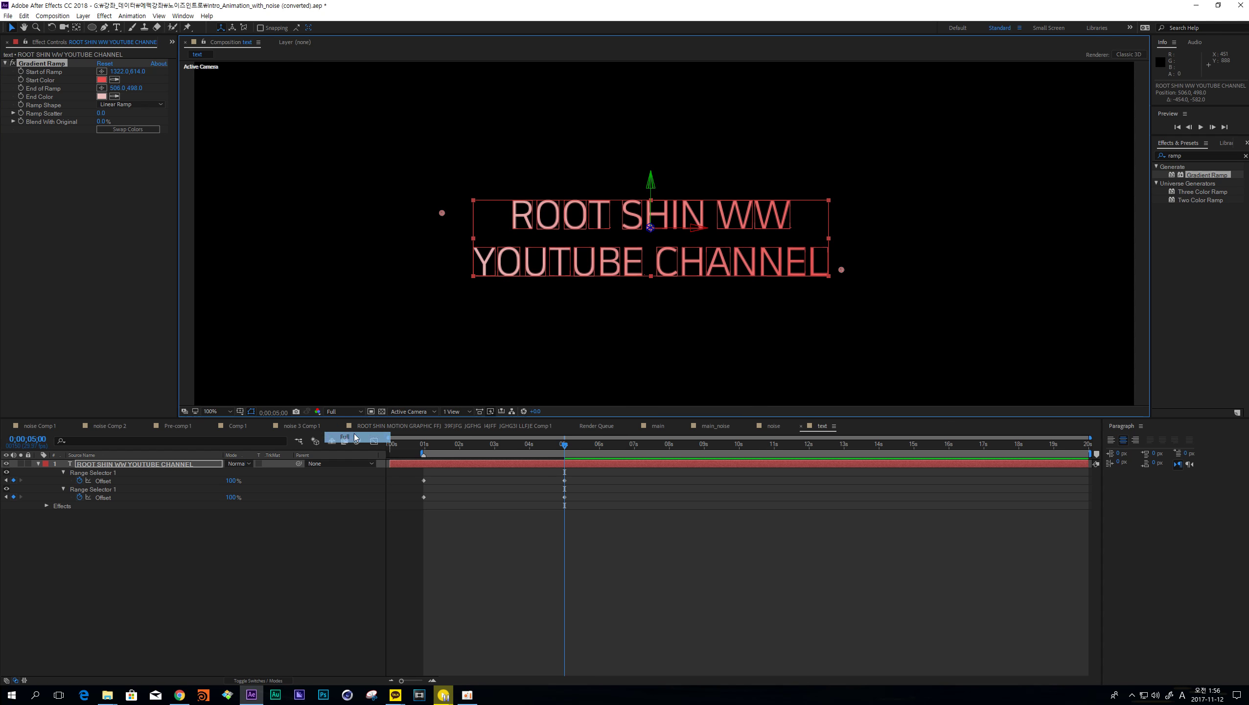
key(period)
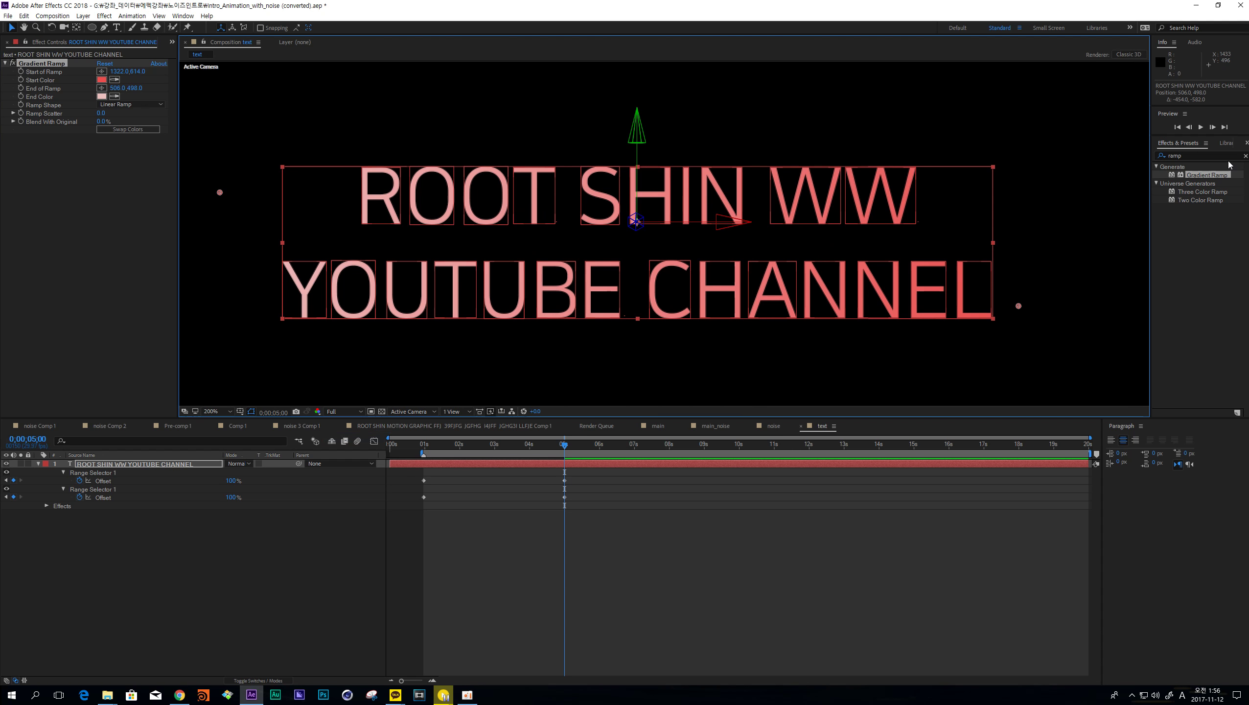
click(1204, 156)
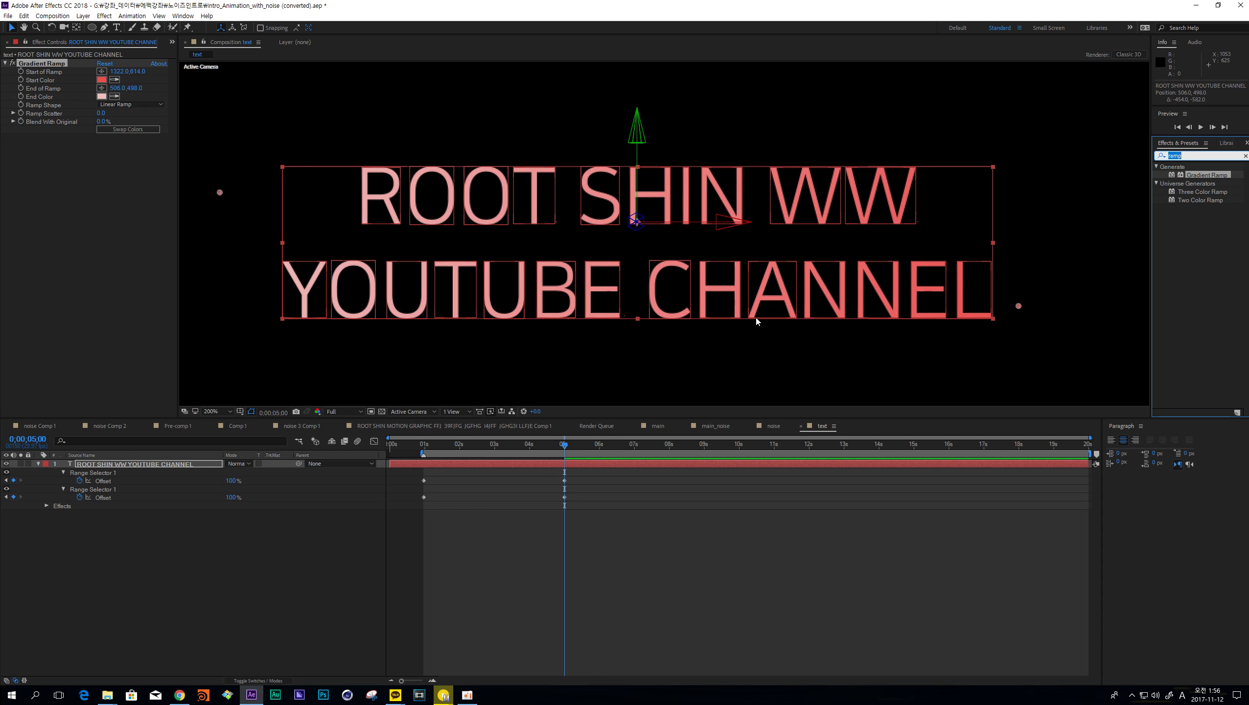
- Apply Fractal Noise to the title and, after trying Overlay, set its blending to Multiply
text(fracta)
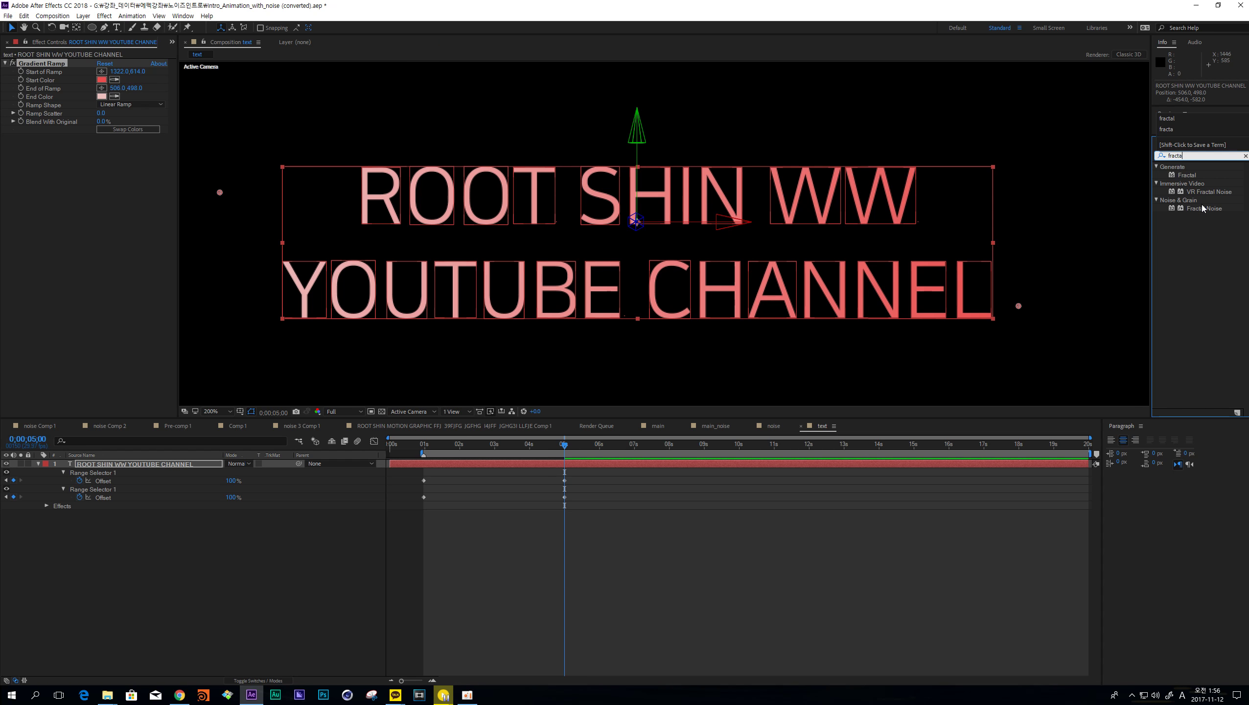
drag(1202, 208, 45, 250)
click(116, 265)
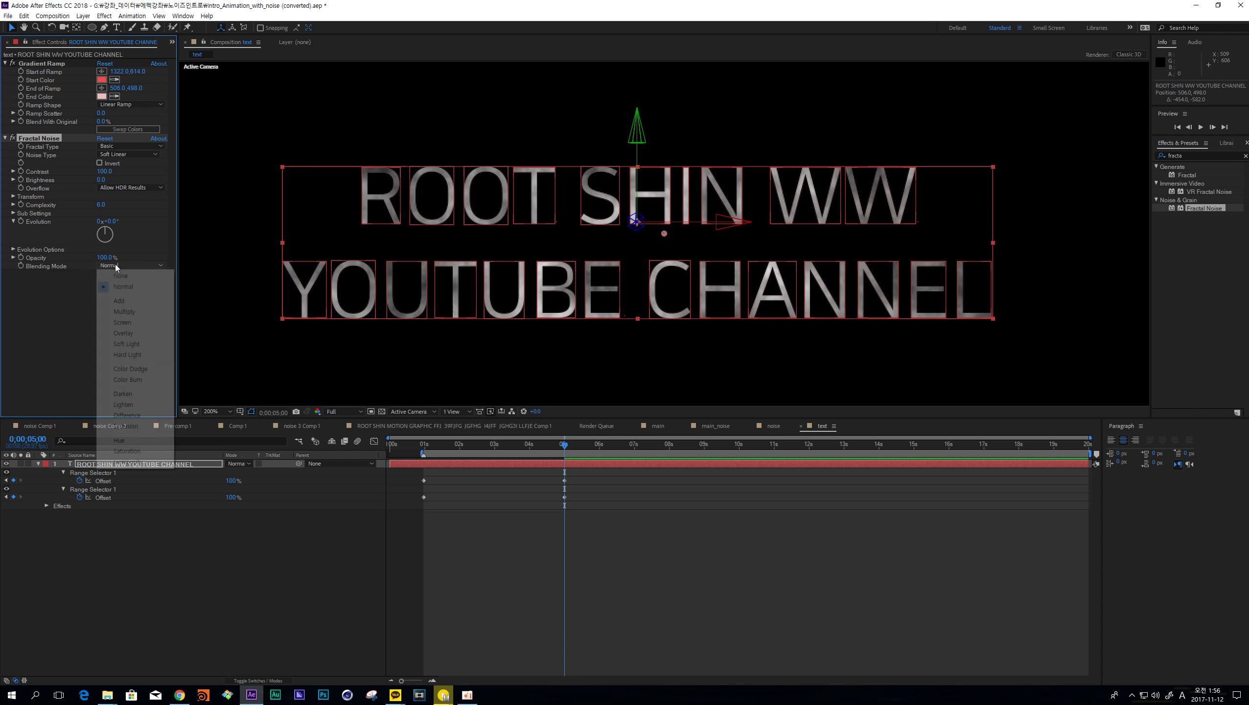
click(75, 307)
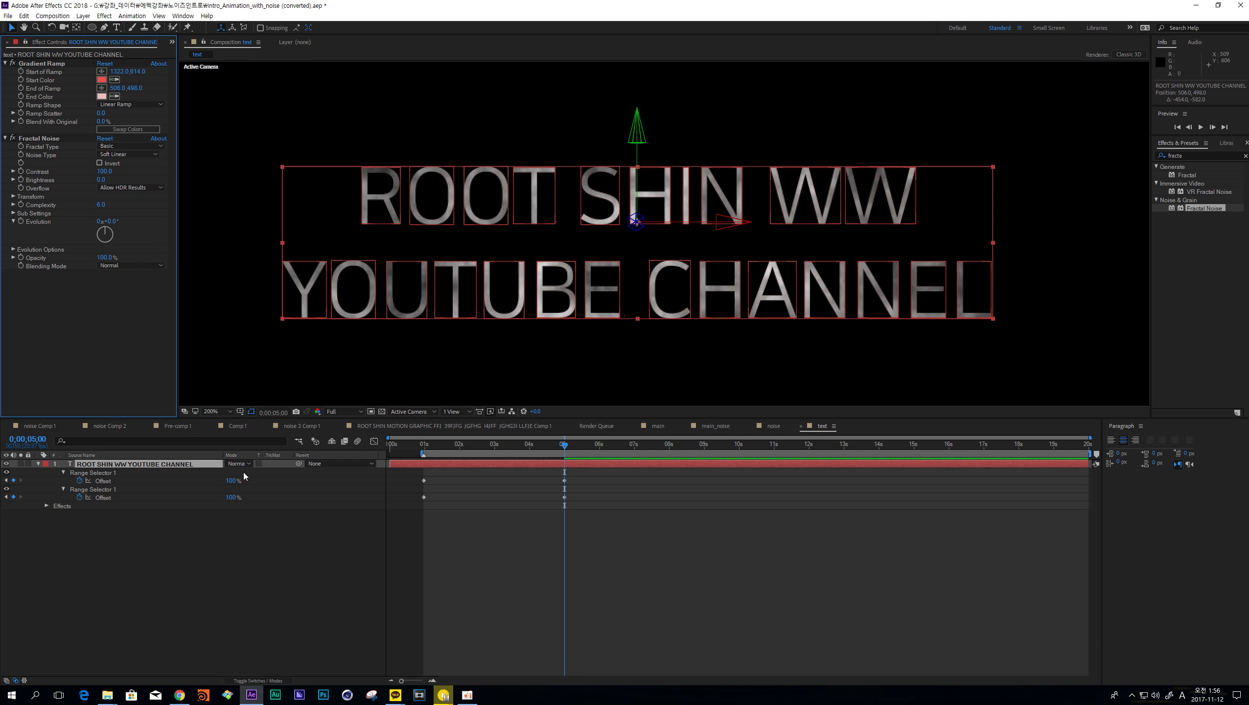
click(140, 266)
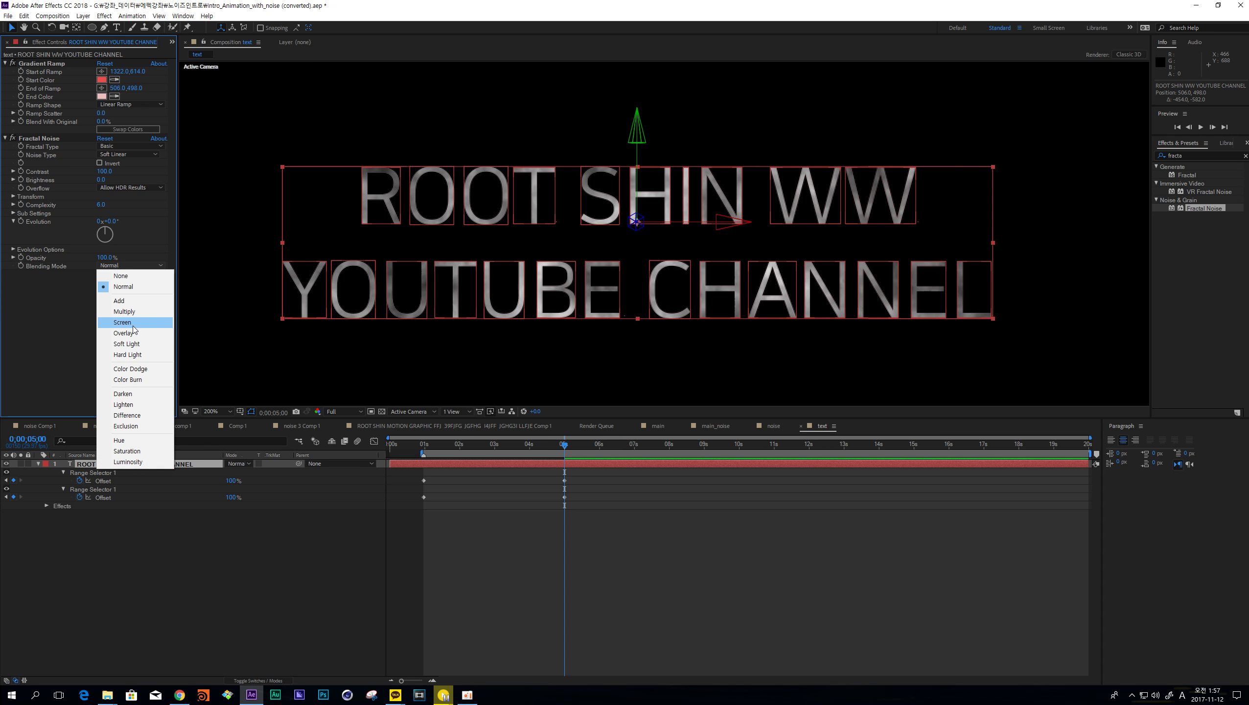
click(132, 332)
click(129, 265)
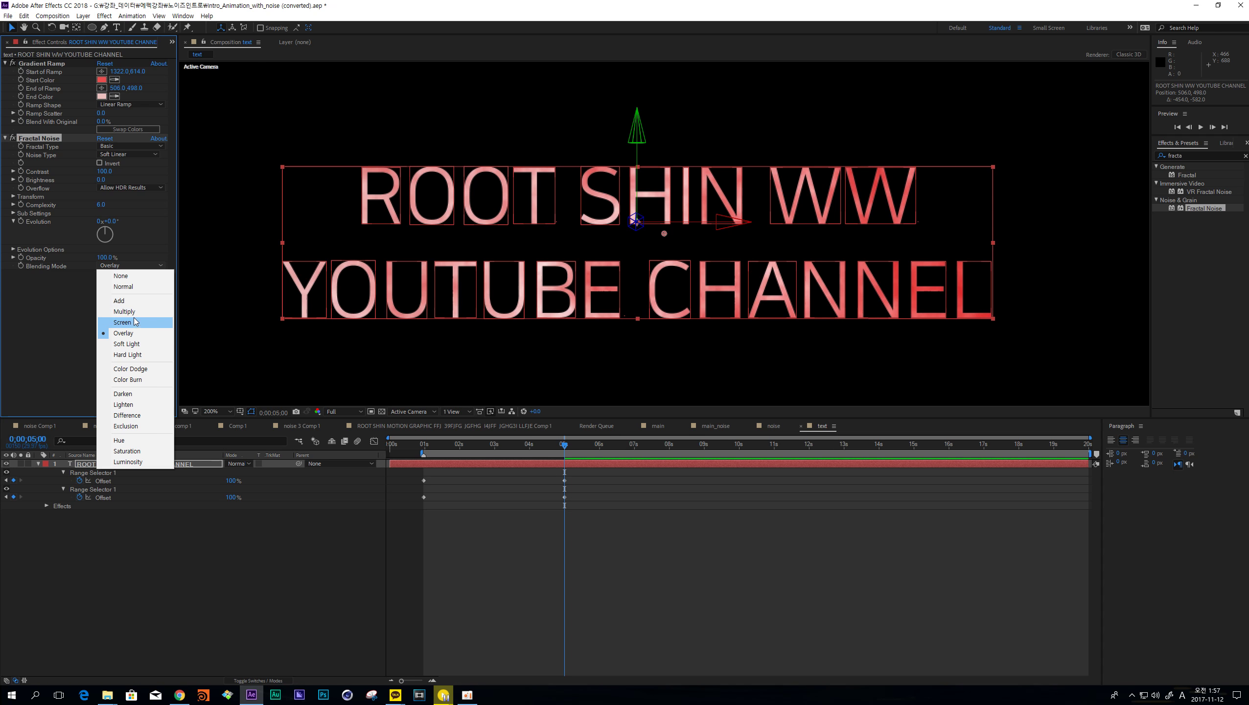
click(129, 312)
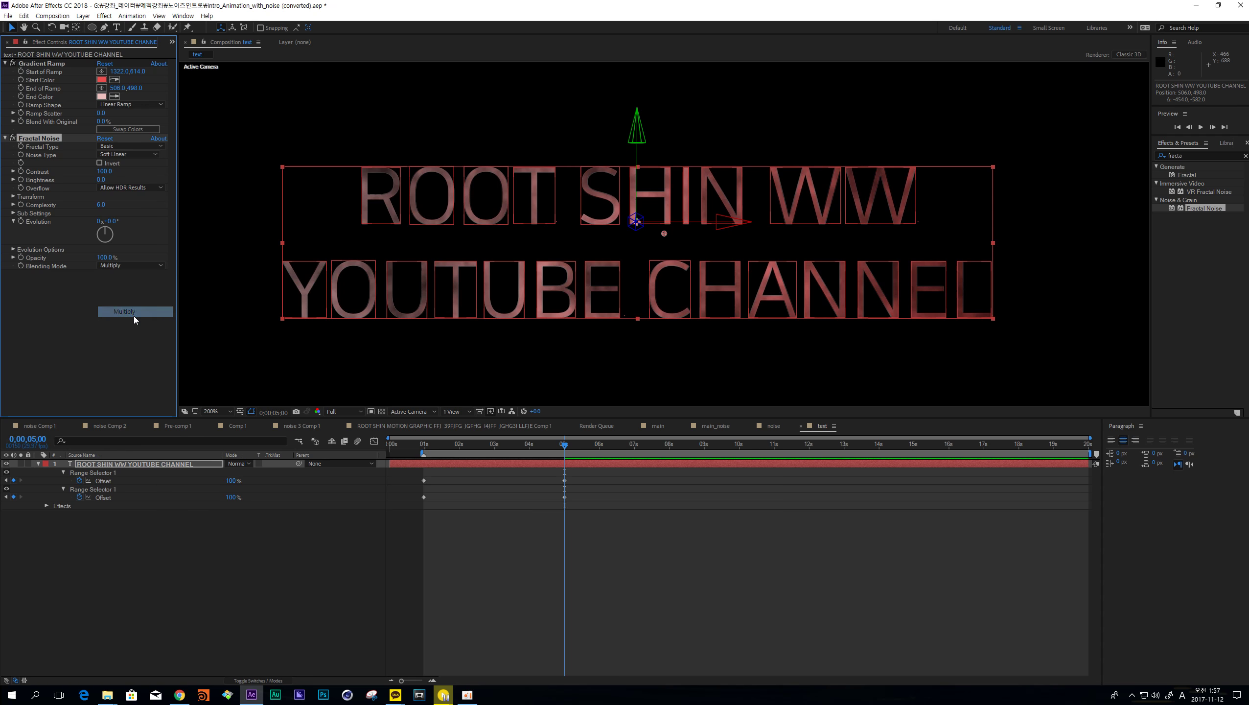
- Give the noise Contrast 250 and Brightness 50, keeping Multiply blending after comparing Overlay
click(105, 171)
text(250)
key(Return)
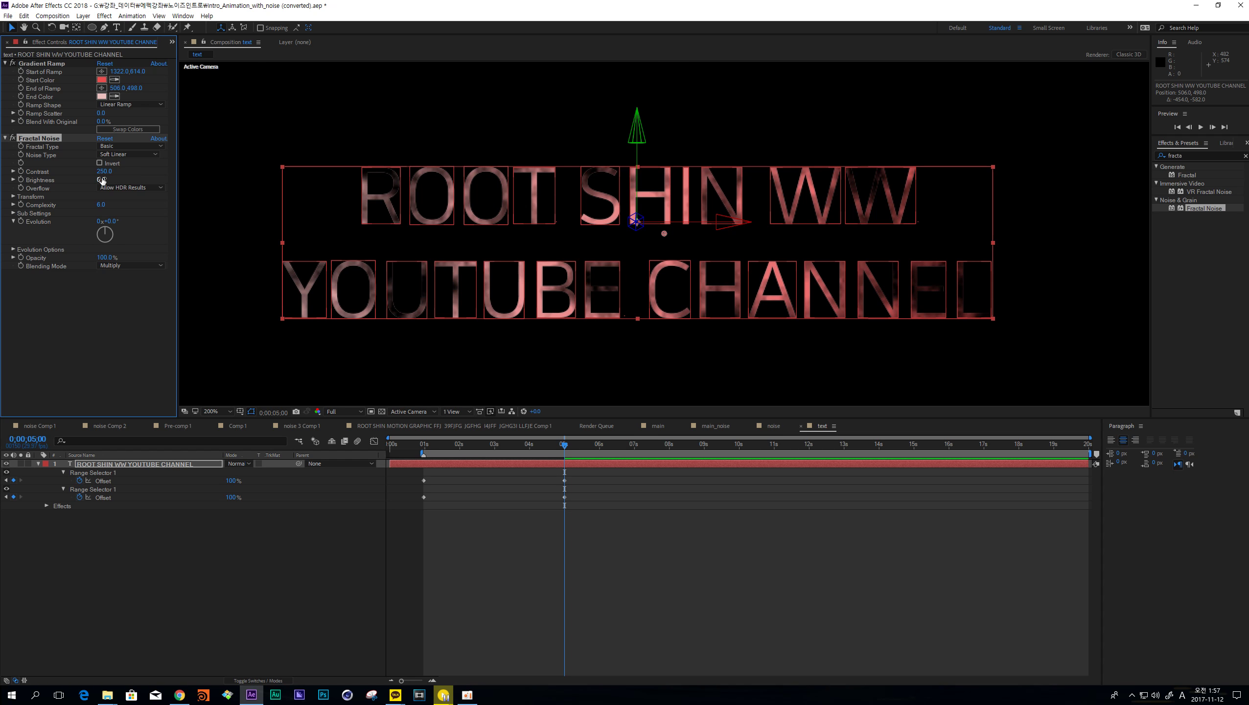
click(126, 266)
click(129, 330)
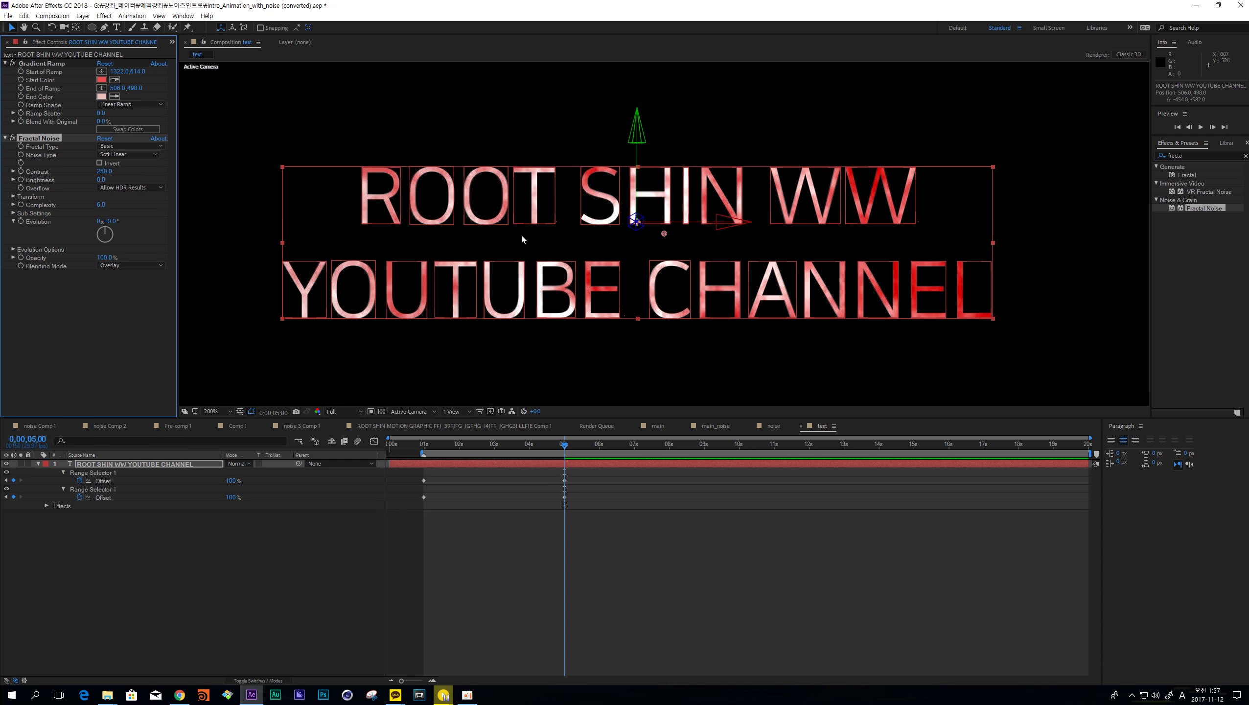
click(121, 266)
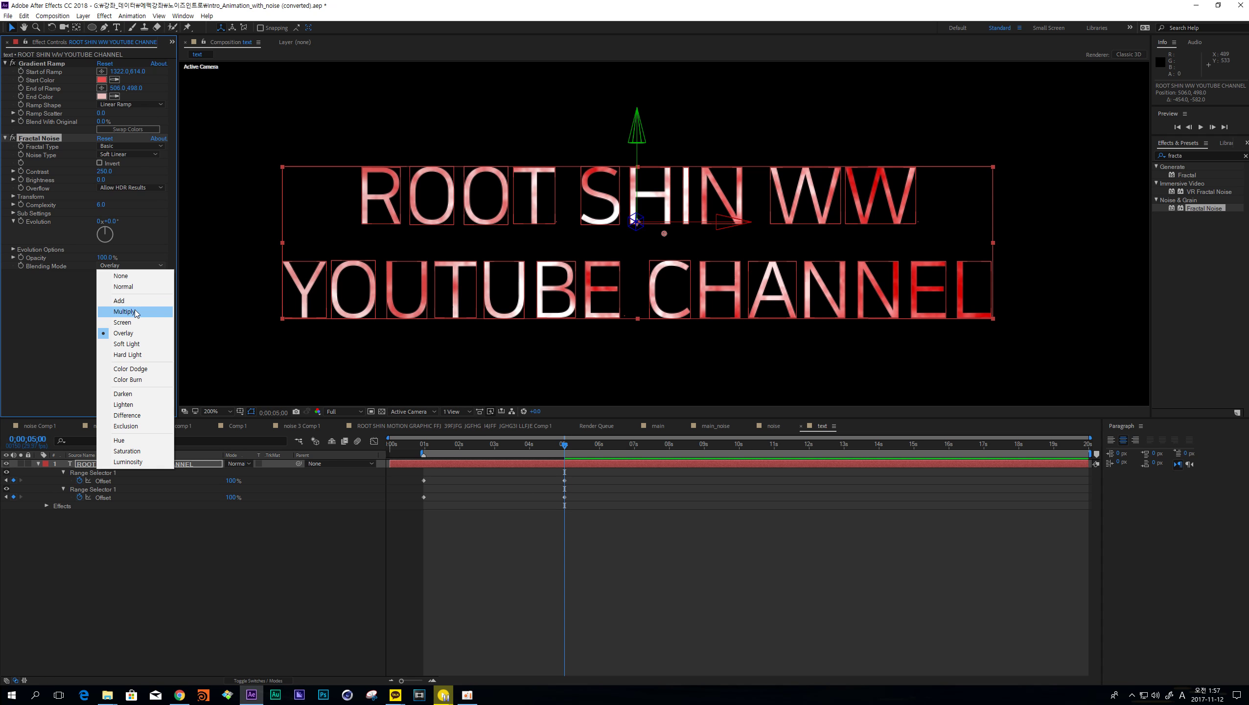
click(130, 312)
click(101, 179)
text(50)
key(Return)
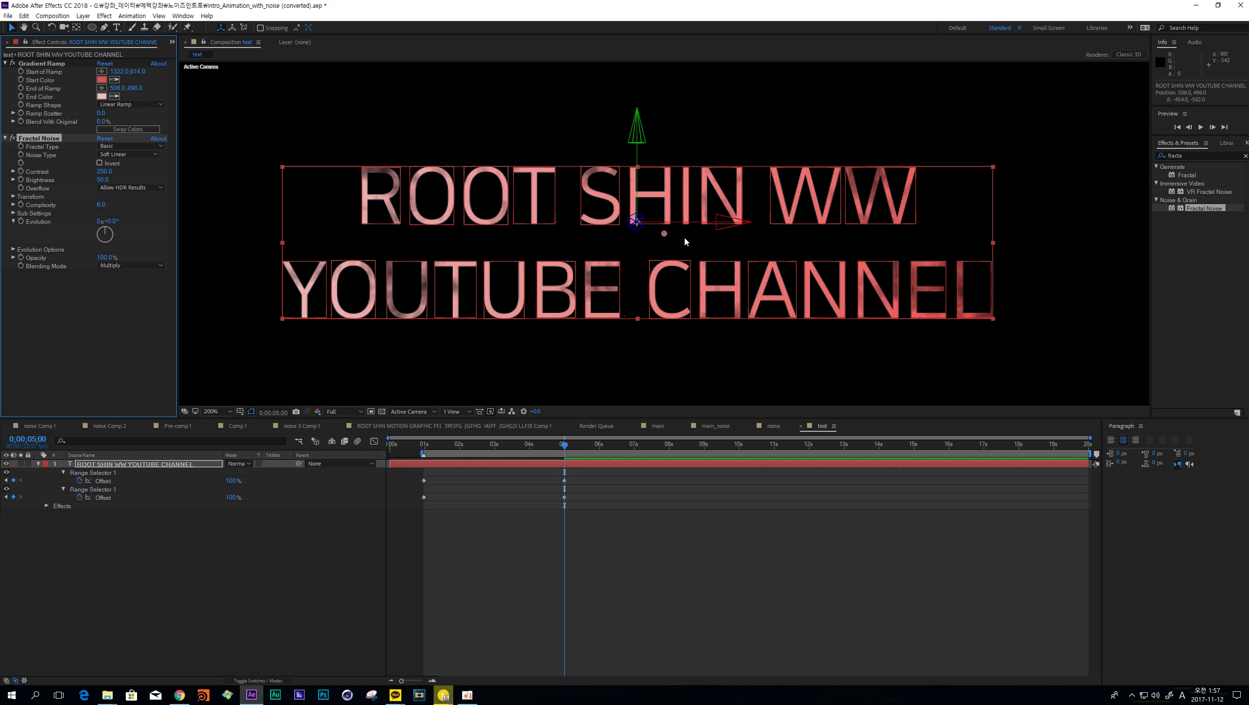
- Set the noise Transform Scale to 20, then duplicate the Fractal Noise effect
key(comma)
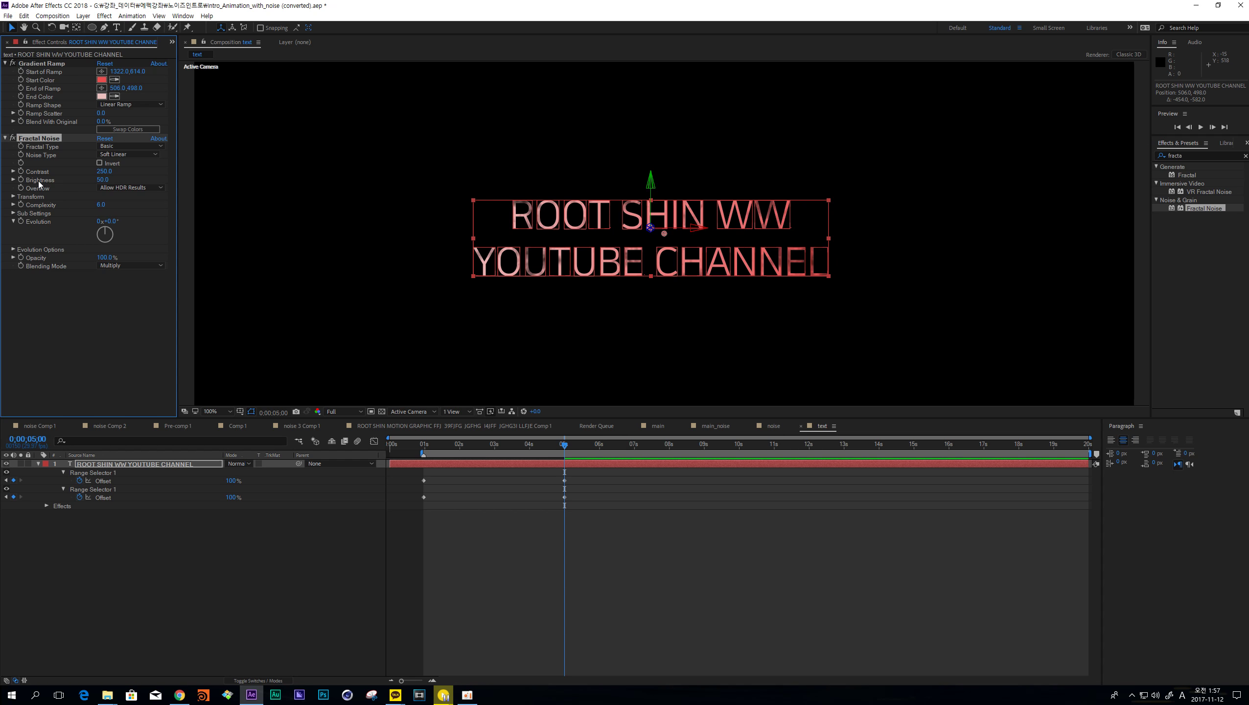
click(13, 196)
click(103, 221)
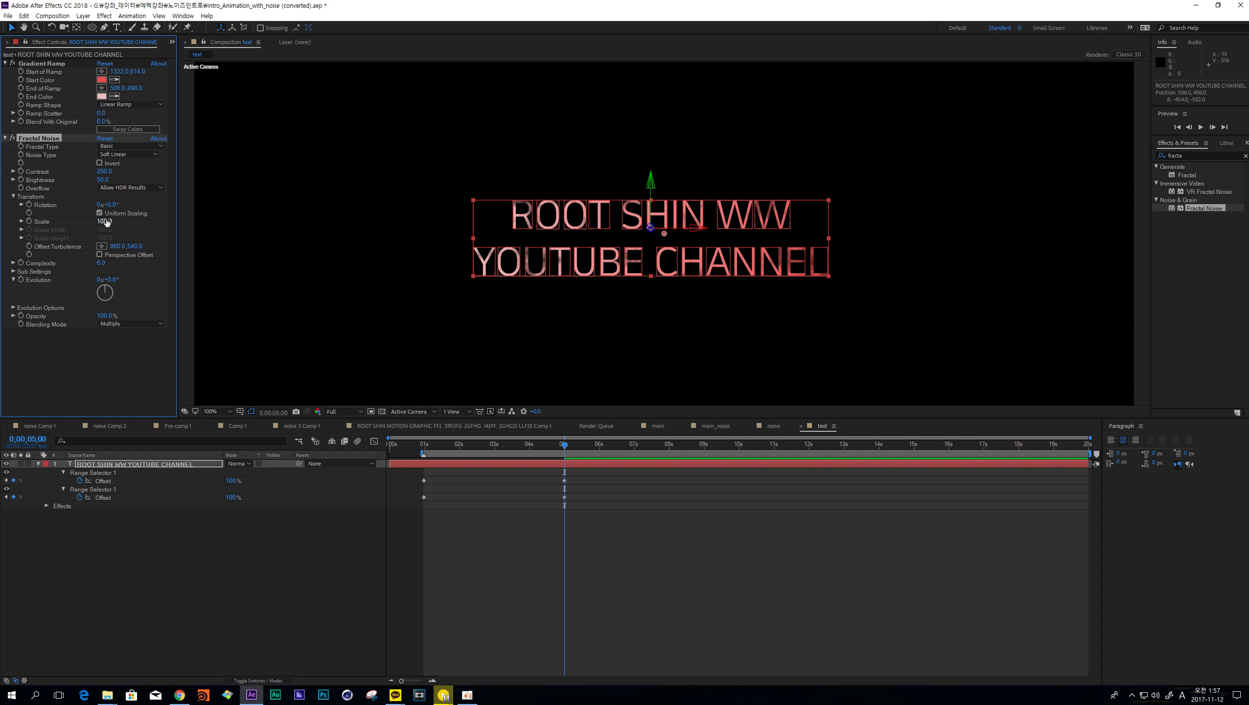
text(20)
click(22, 222)
key(period)
key(period)
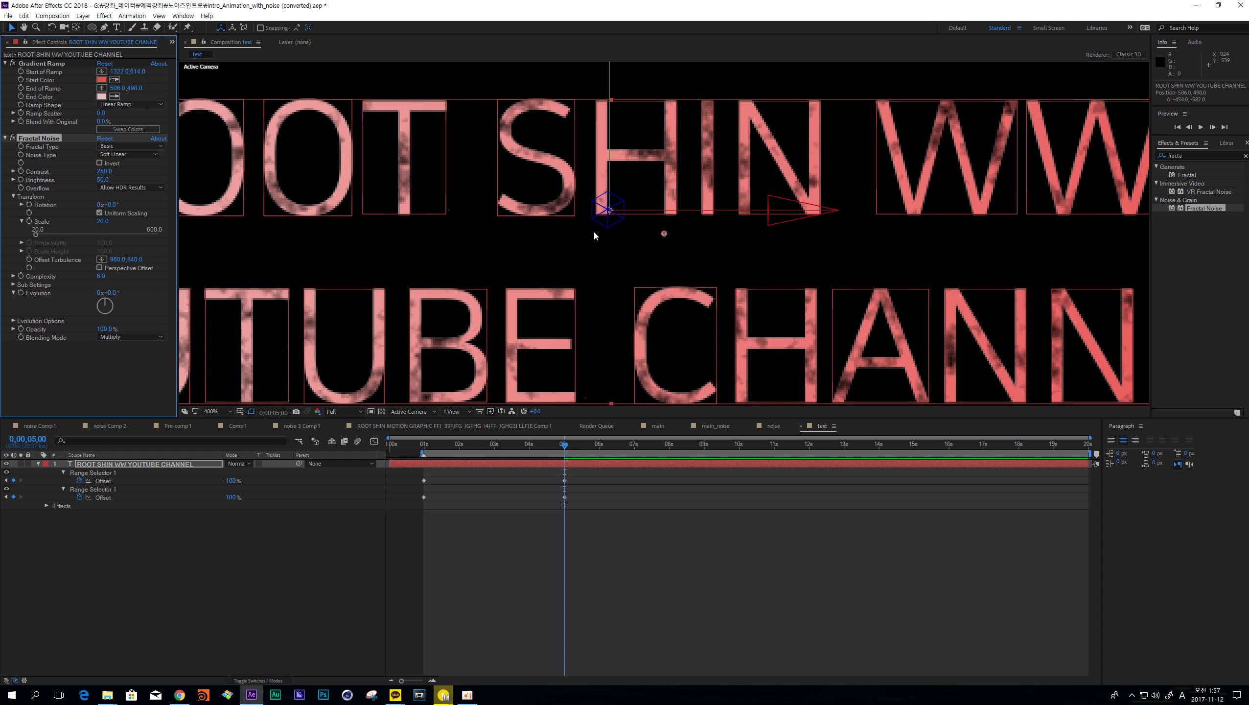
key(comma)
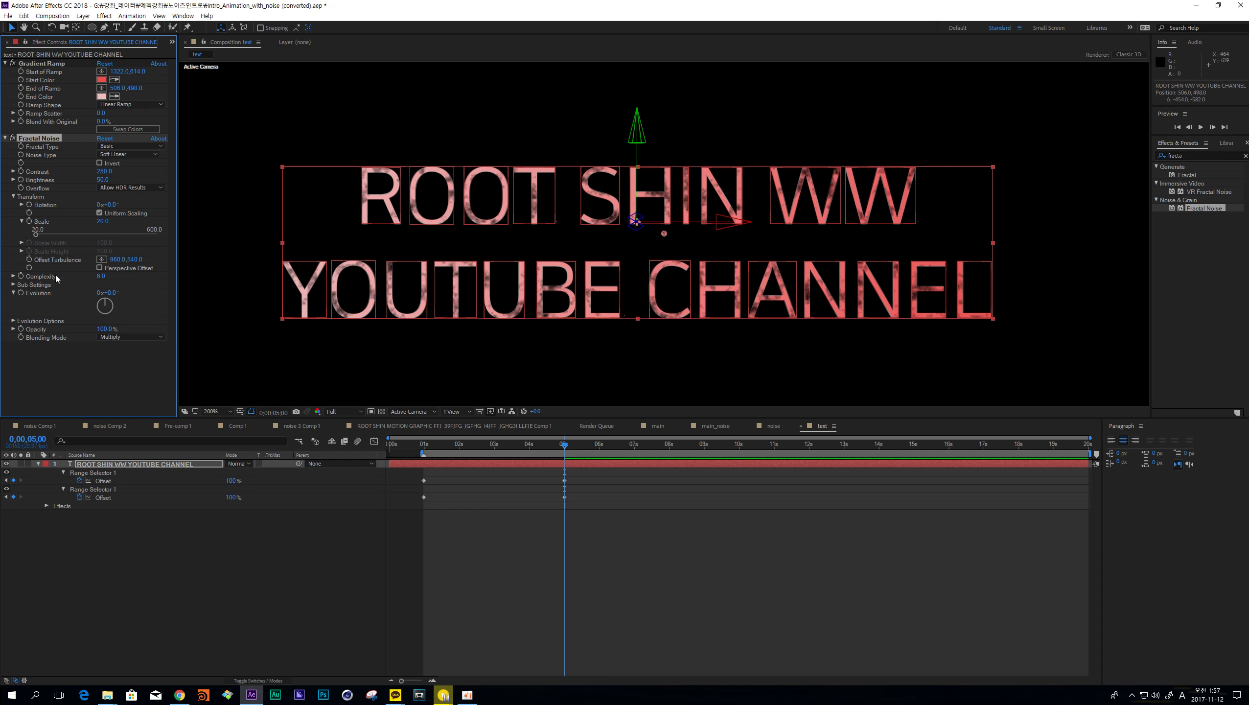
key(ctrl+d)
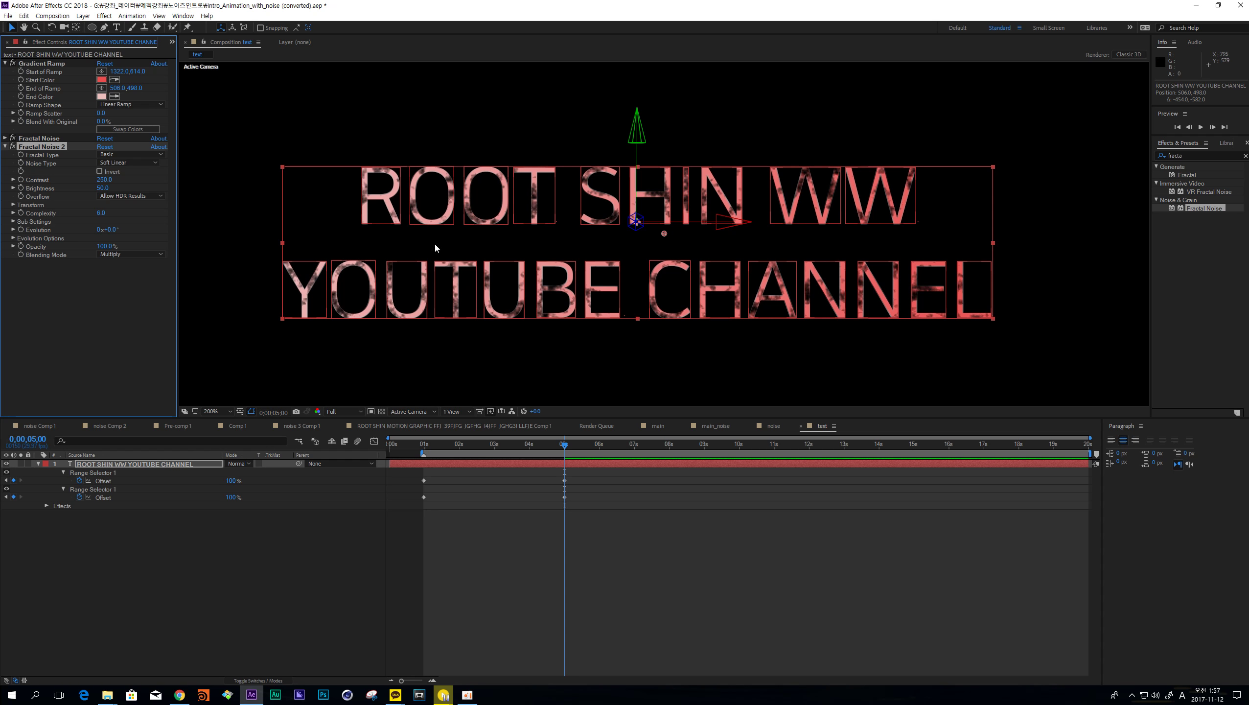
- Set Fractal Noise 2's Transform Scale to 100
click(13, 205)
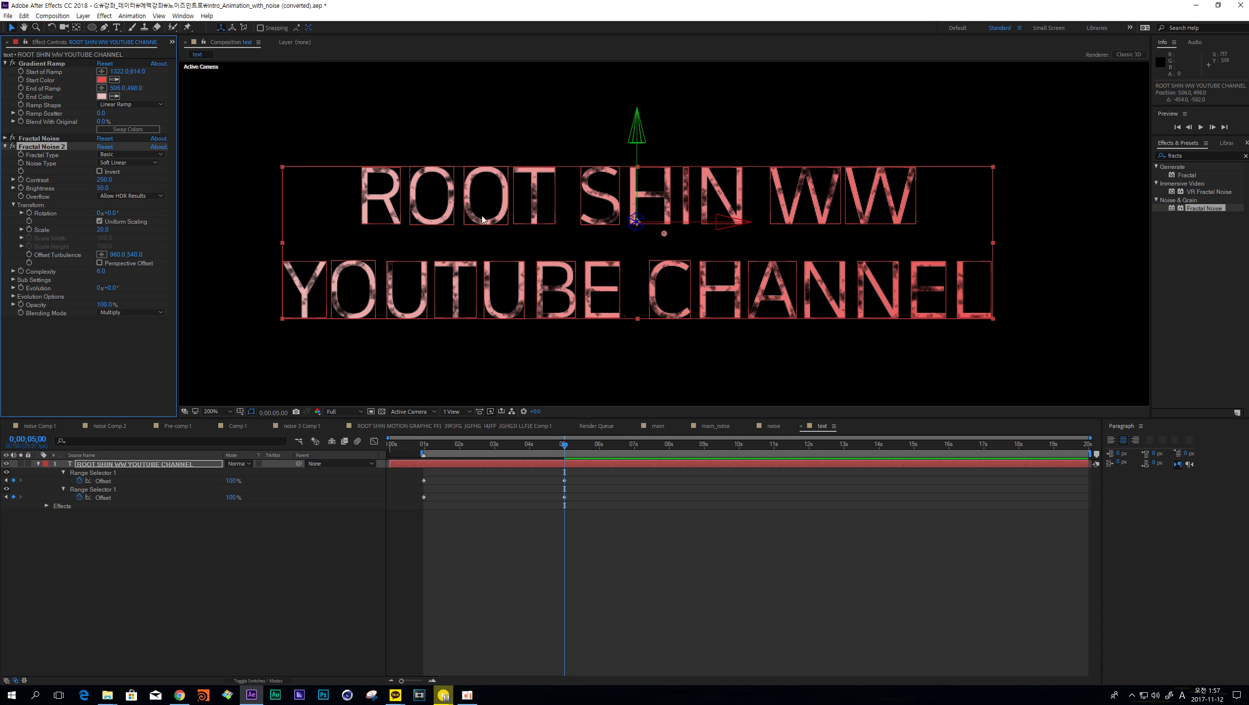
click(102, 230)
text(1000)
key(Return)
click(103, 230)
text(100)
key(Return)
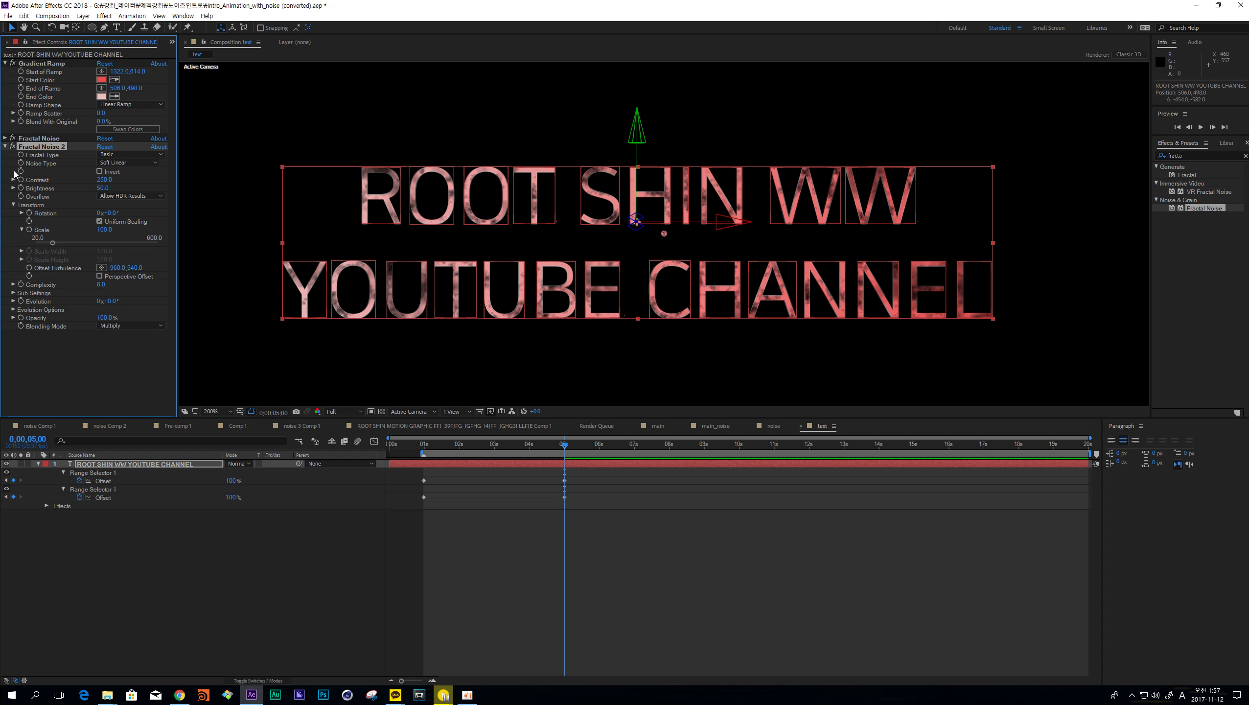
- Toggle the first Fractal Noise off and on to compare, then shift Fractal Noise 2's Evolution to 188°
click(15, 142)
click(13, 138)
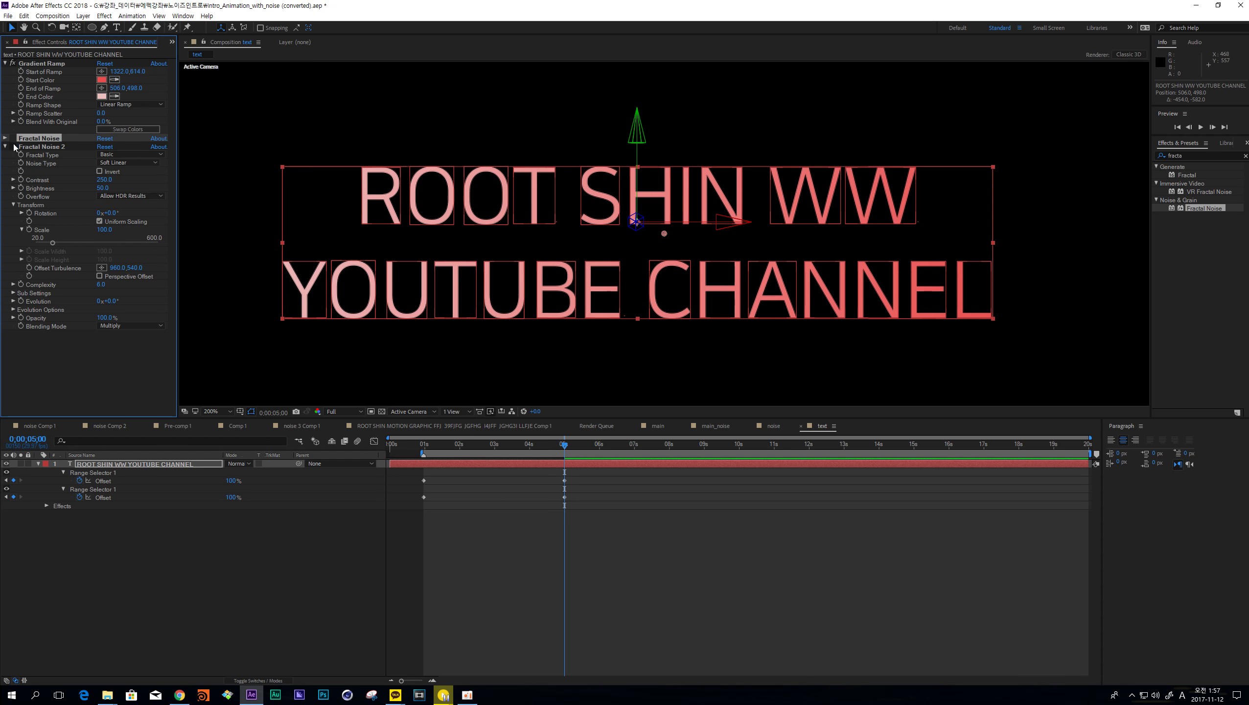
click(12, 139)
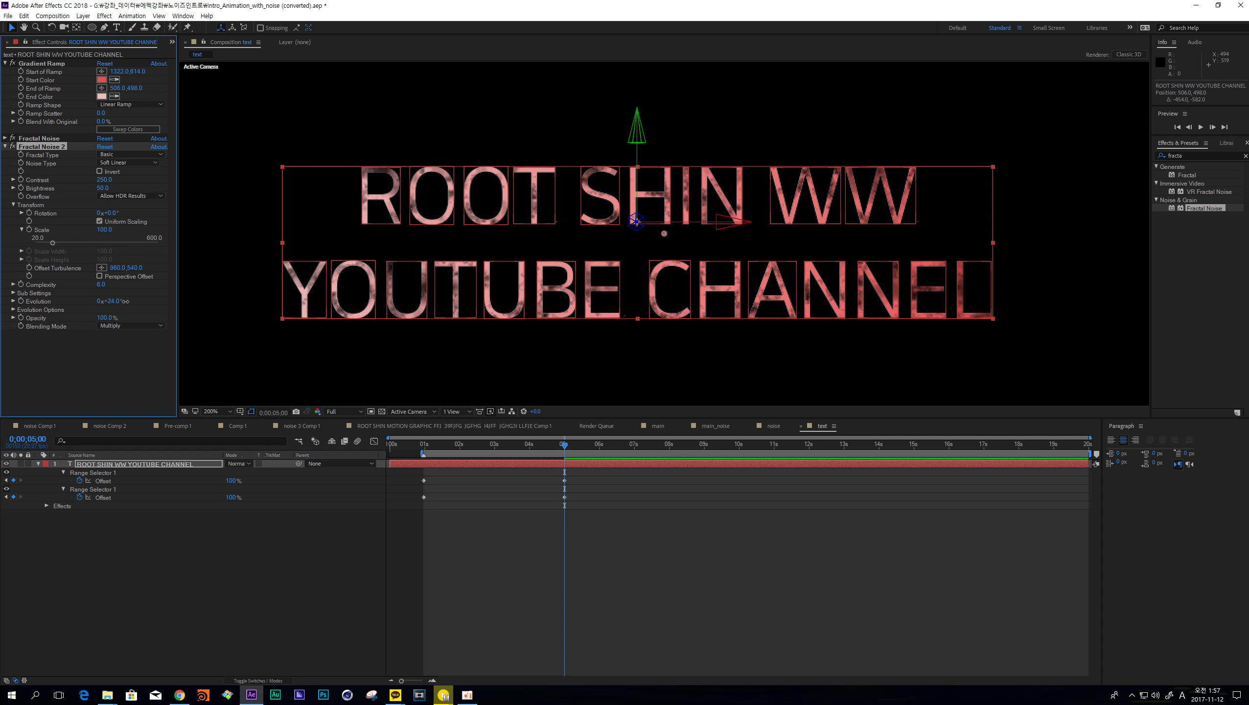
drag(101, 301, 192, 300)
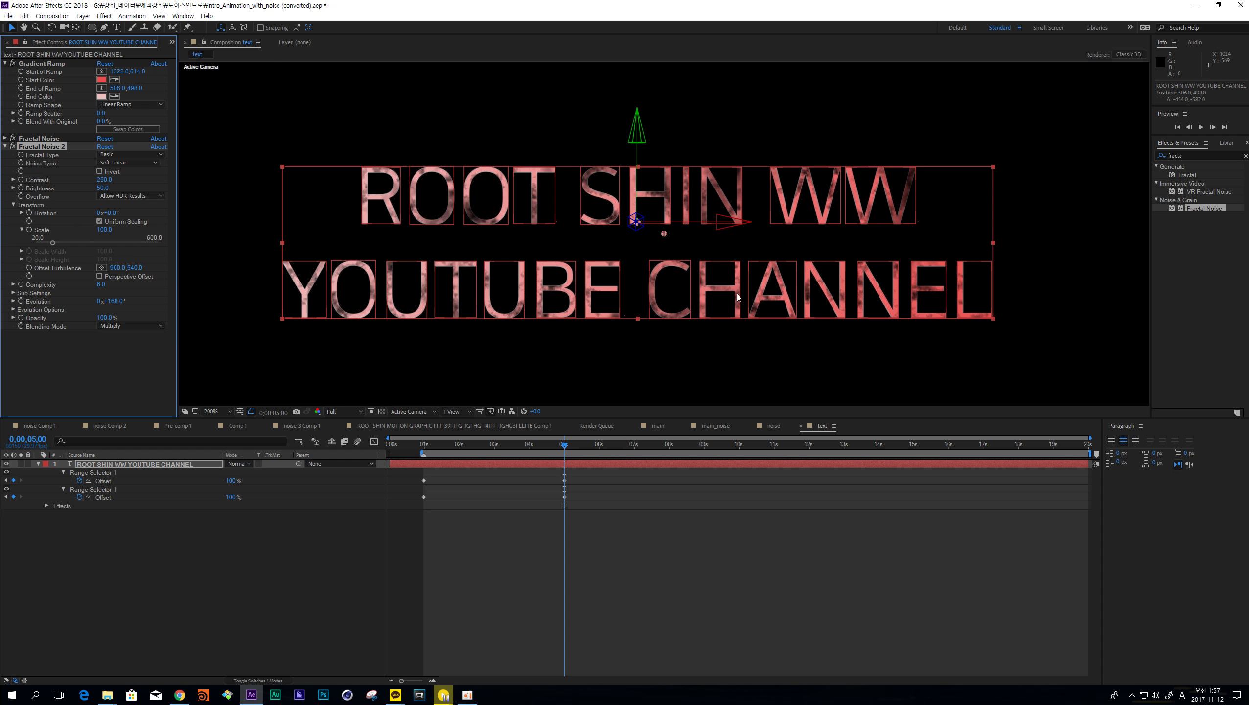
click(5, 146)
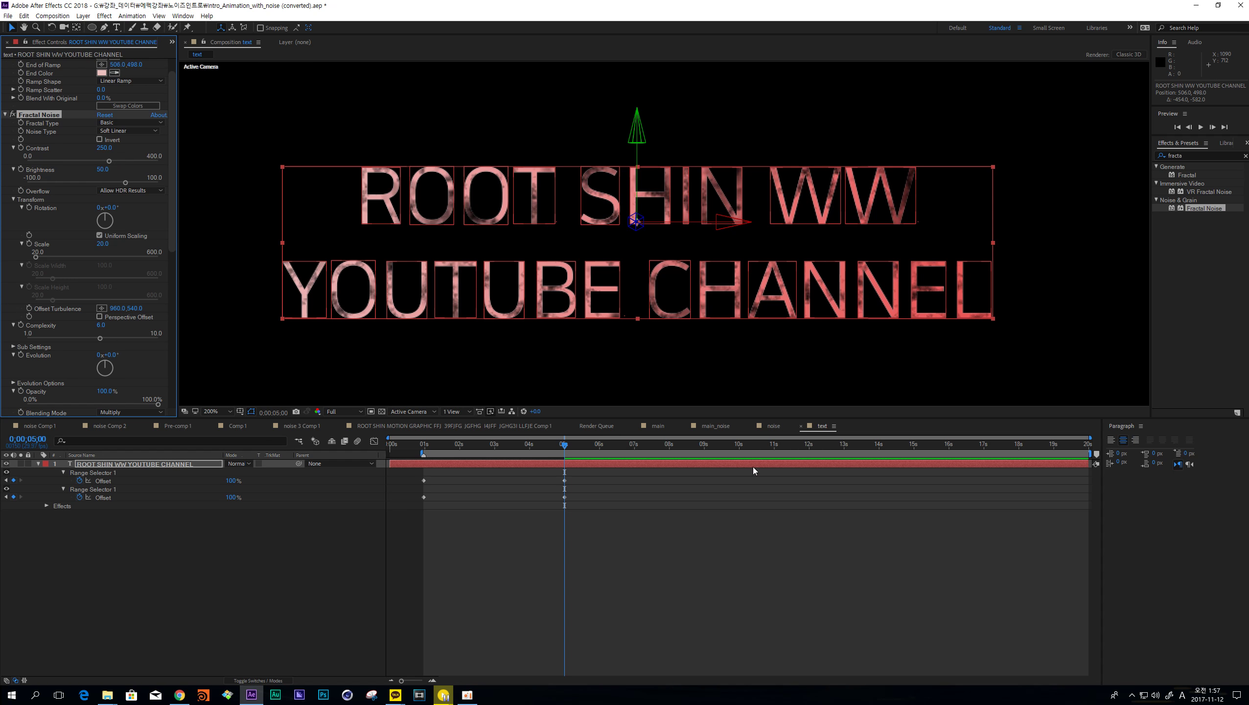
click(634, 464)
- Search 'rough' in Effects & Presets and apply Roughen Edges to the title
double_click(1185, 155)
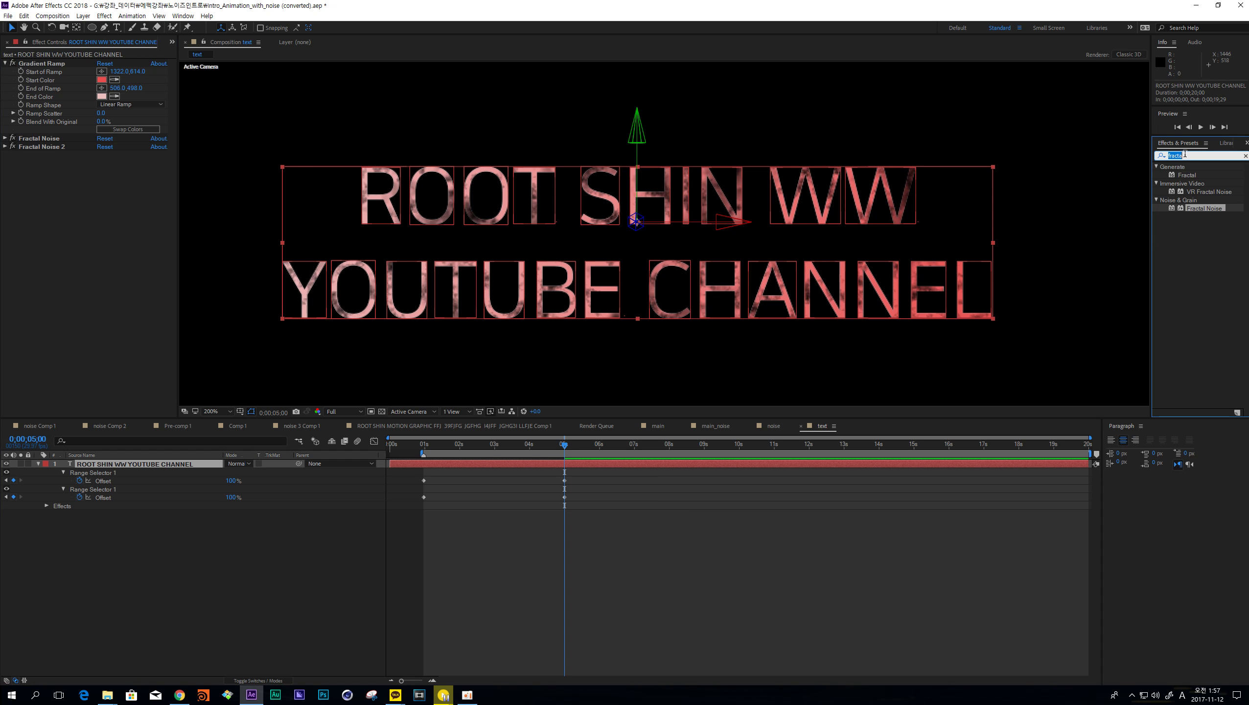
text(rough)
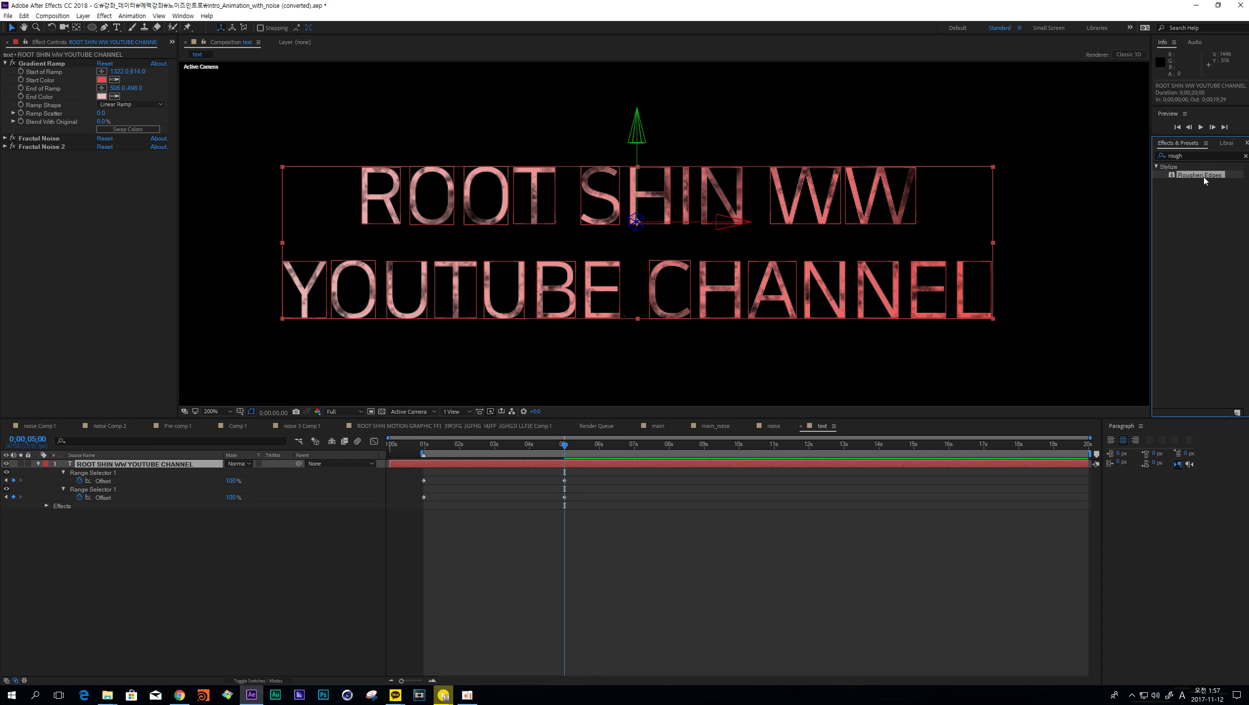
double_click(1203, 175)
key(period)
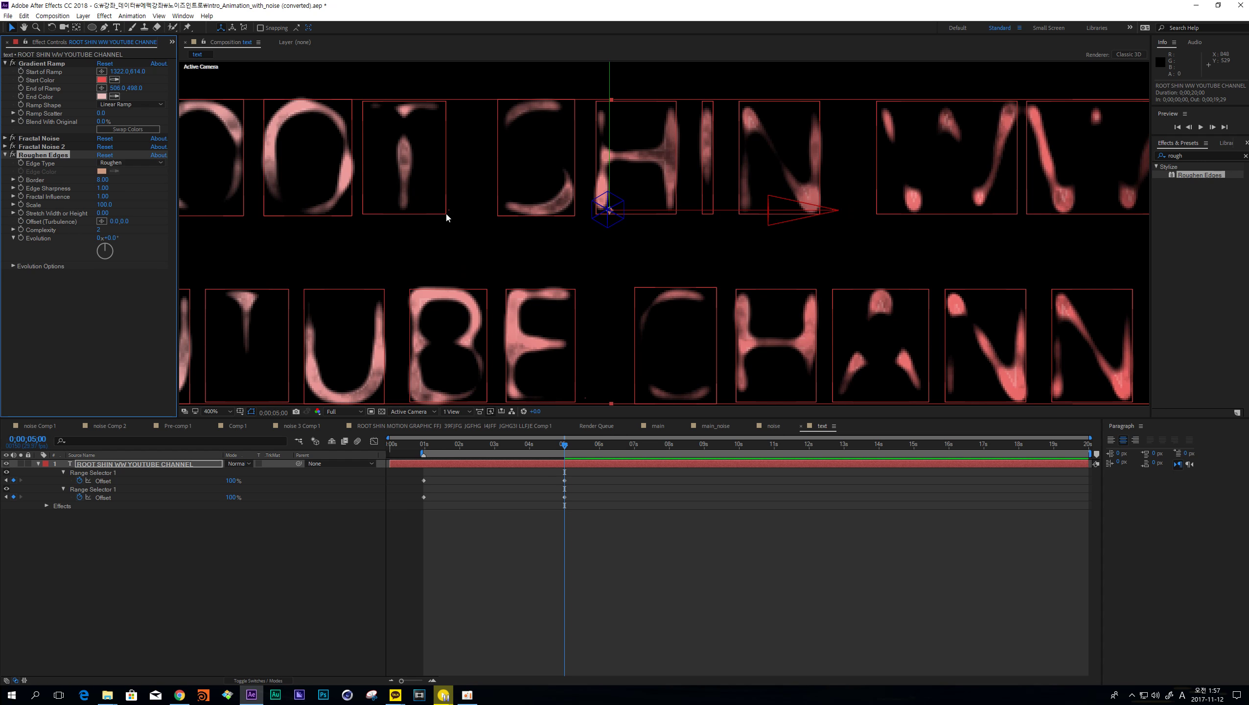
key(comma)
- Set Roughen Edges to the Rusty edge type with Scale 50
click(131, 163)
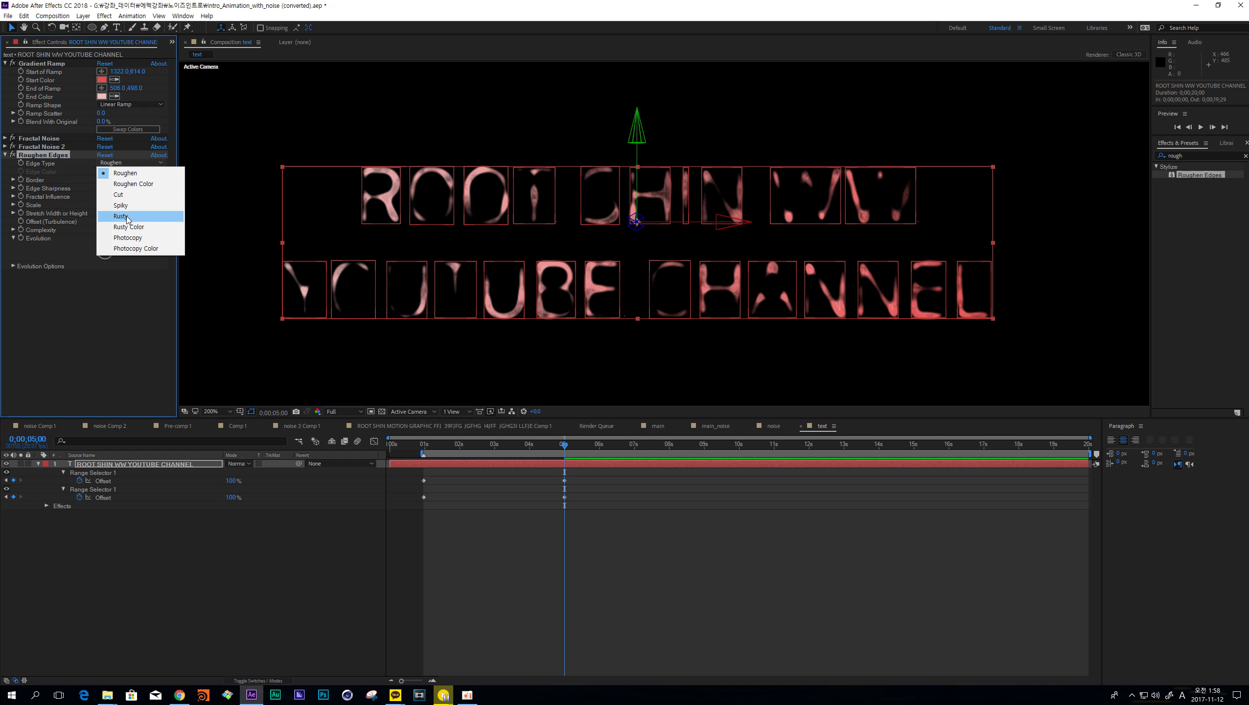
click(121, 216)
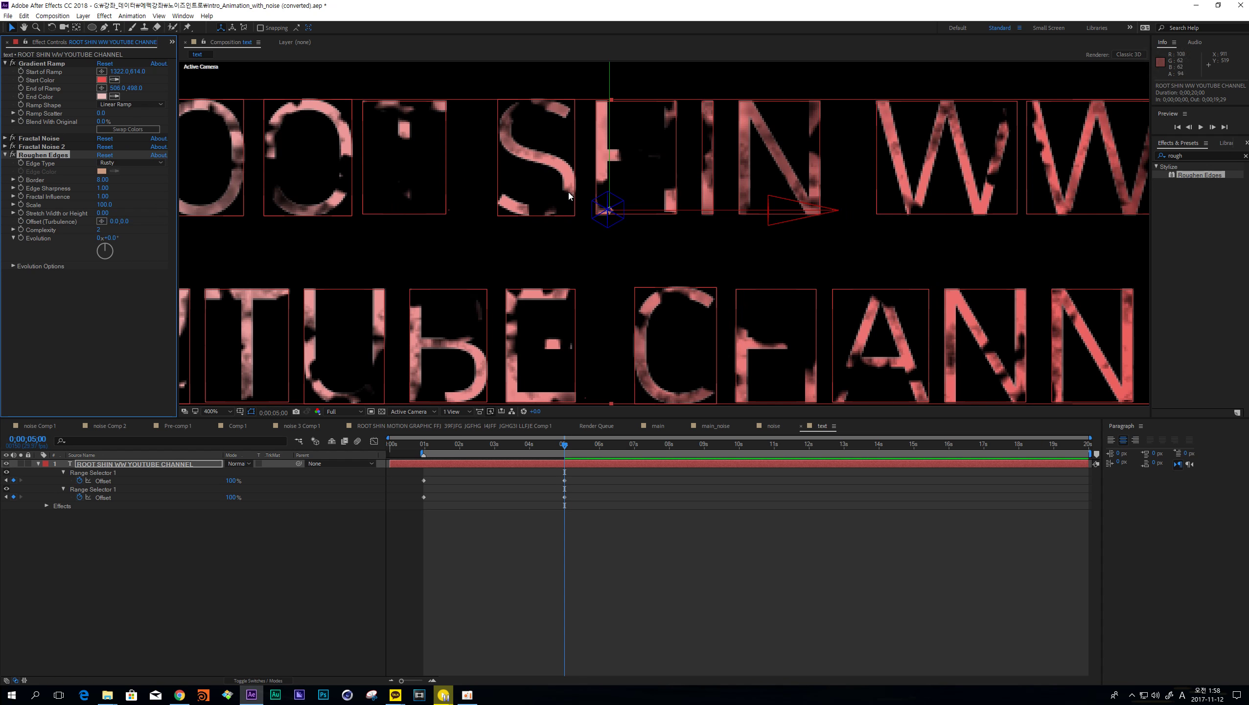
click(104, 204)
text(50)
key(Return)
- Preview the roughened title with the layer deselected, then reselect the text layer
scroll(745, 271, down, 2)
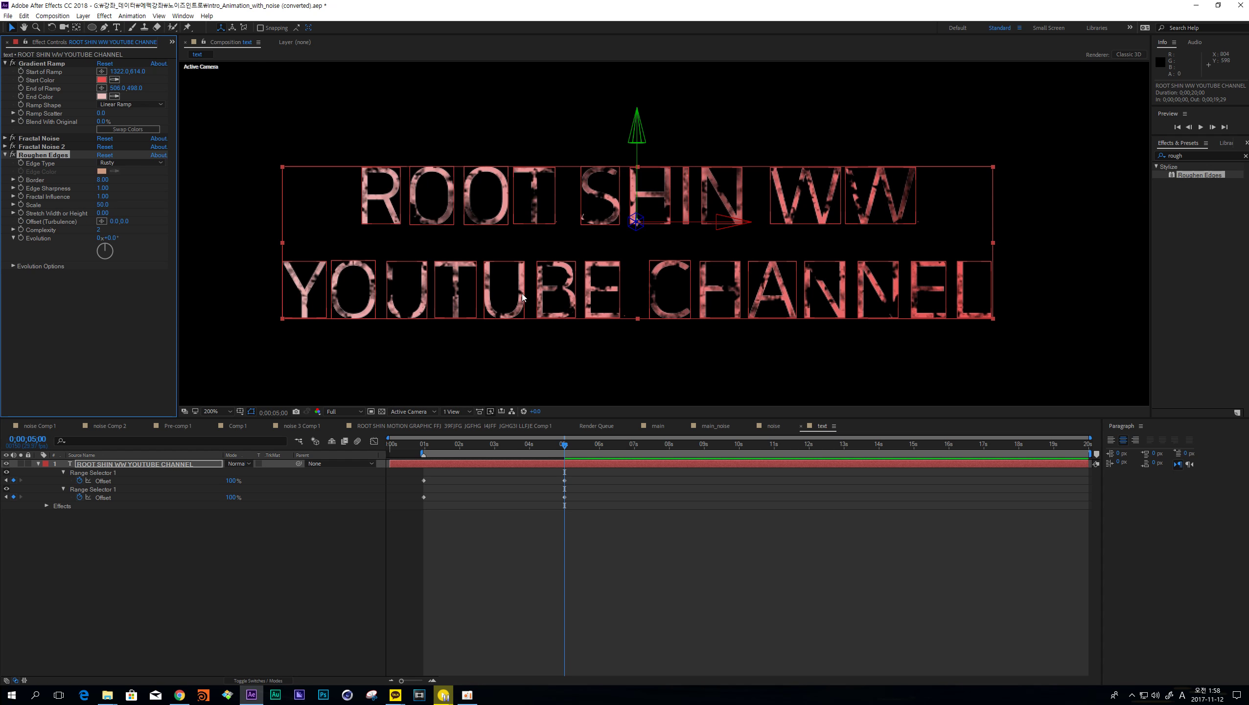
scroll(663, 233, up, 2)
scroll(518, 247, down, 2)
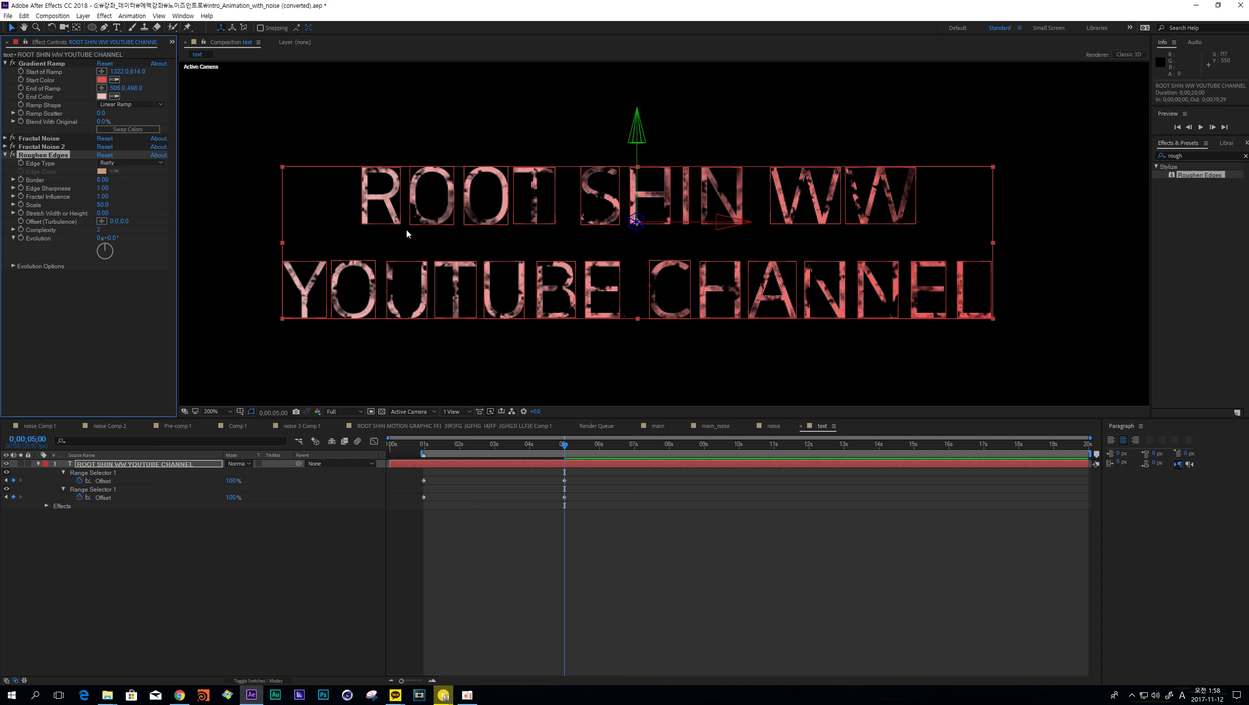
click(551, 519)
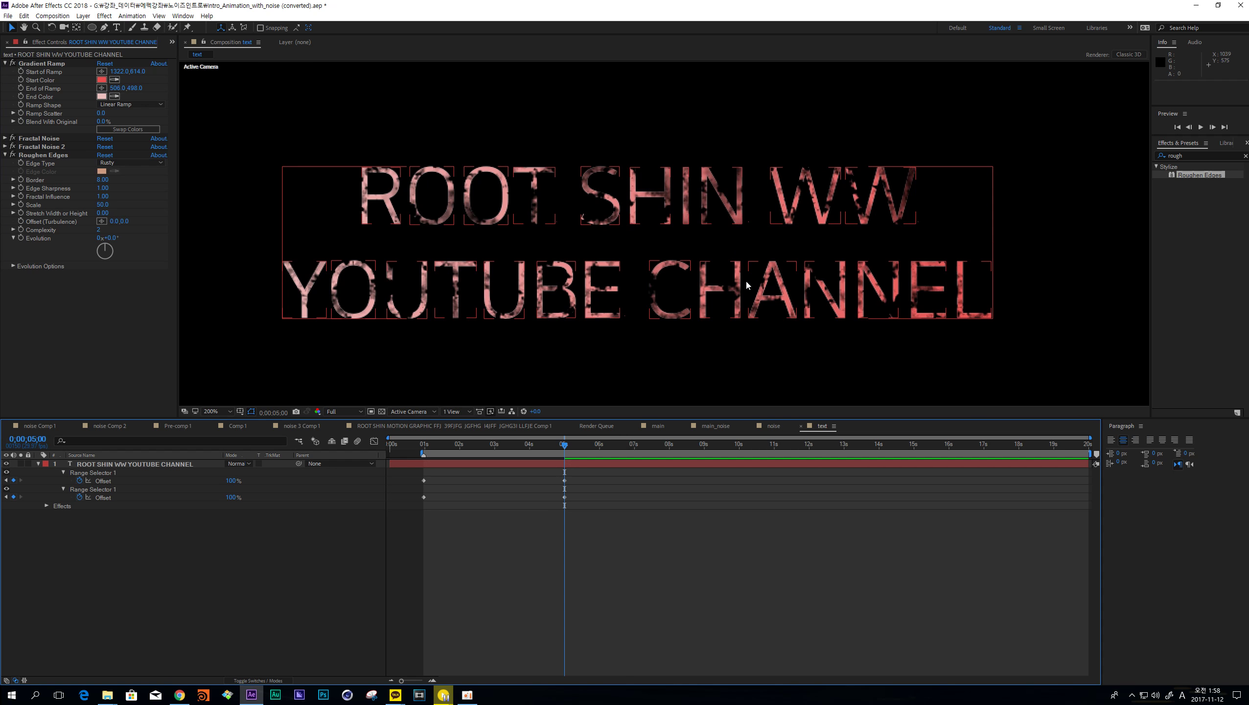
scroll(746, 280, down, 2)
click(560, 220)
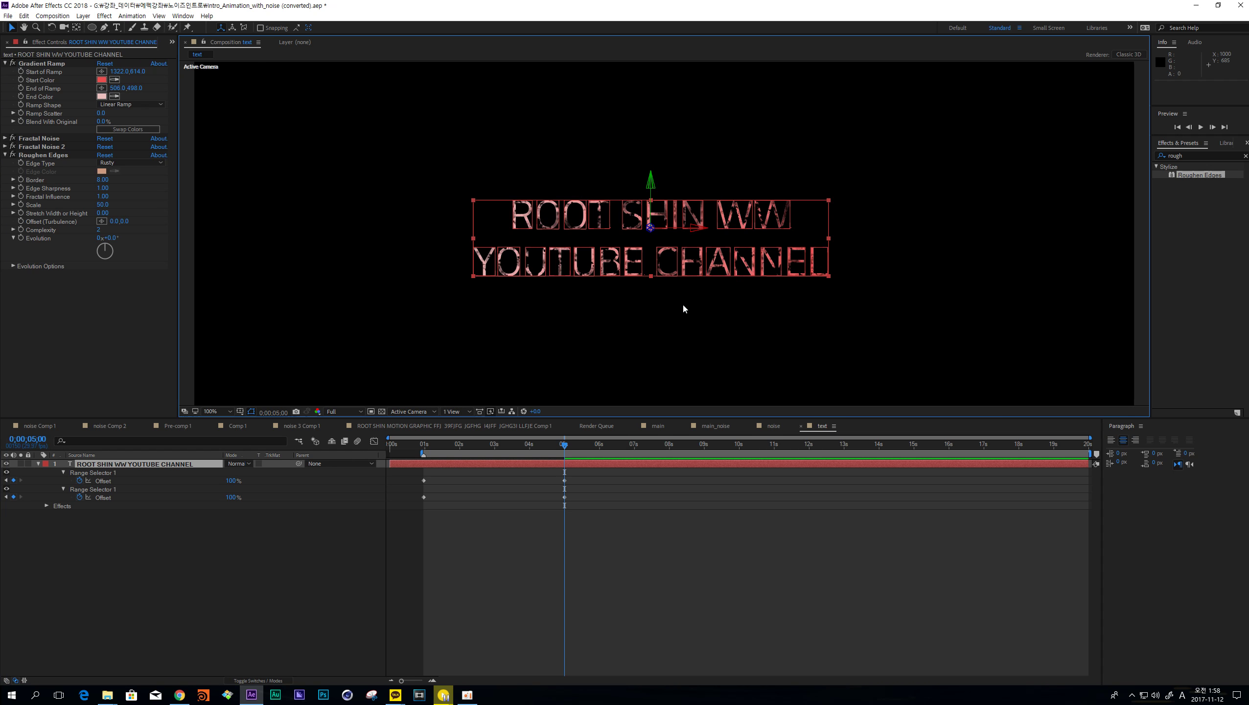
scroll(663, 233, down, 1)
click(441, 318)
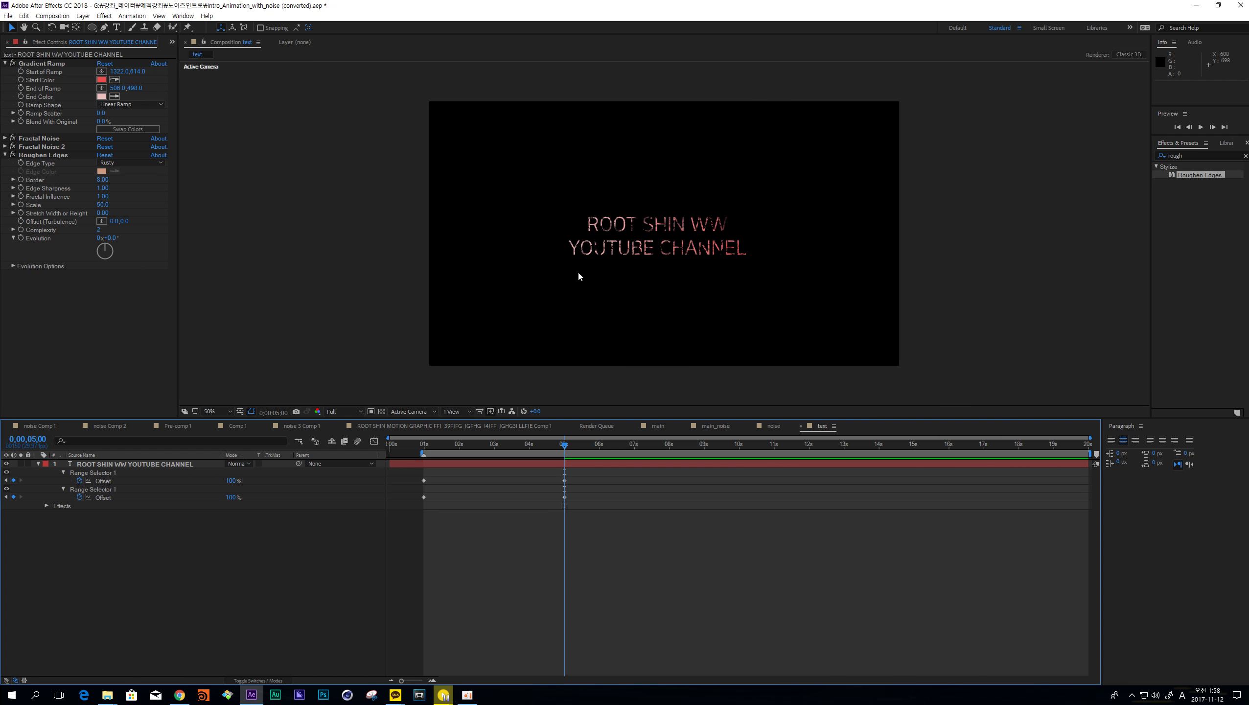
key(period)
key(period)
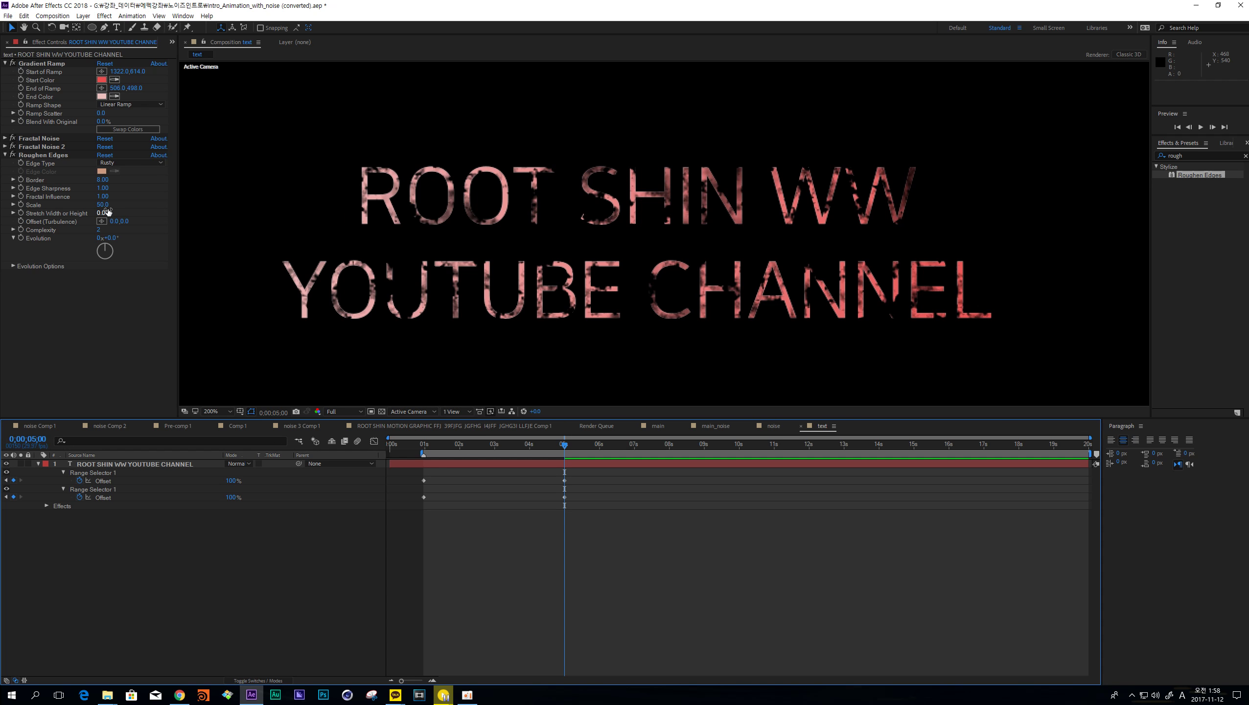
click(102, 180)
text(3)
key(Return)
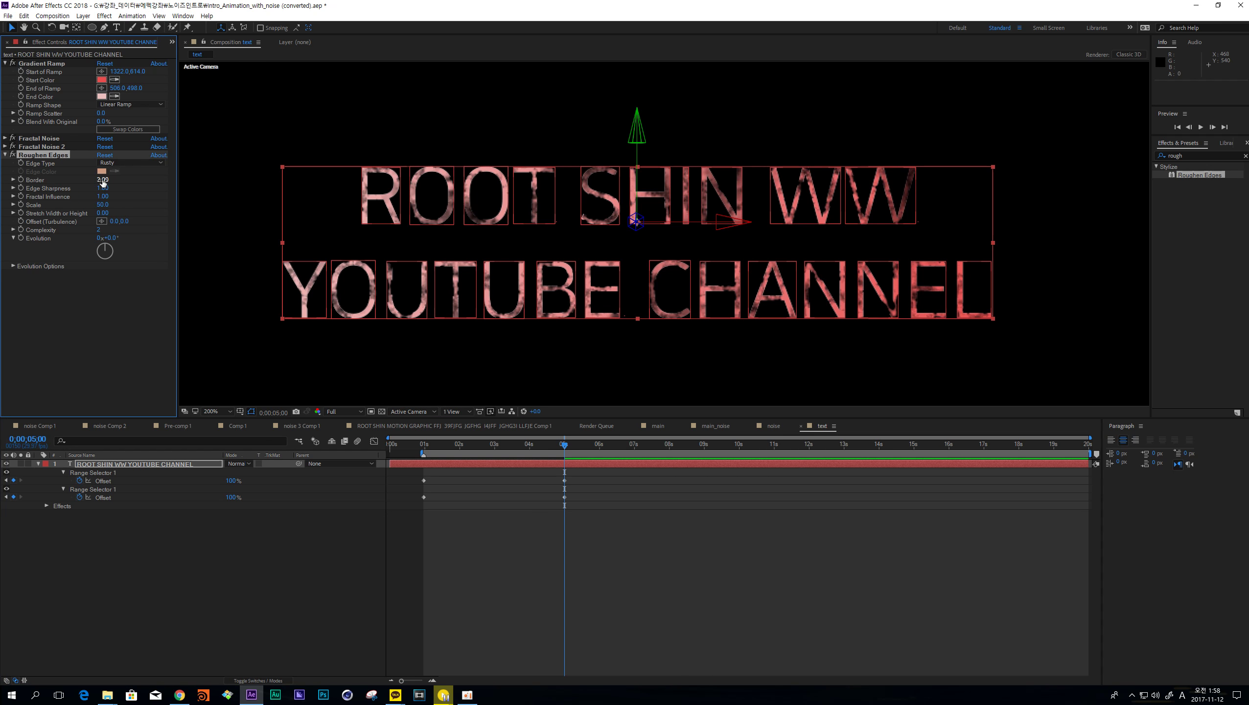
key(ctrl+z)
click(405, 476)
scroll(605, 225, down, 1)
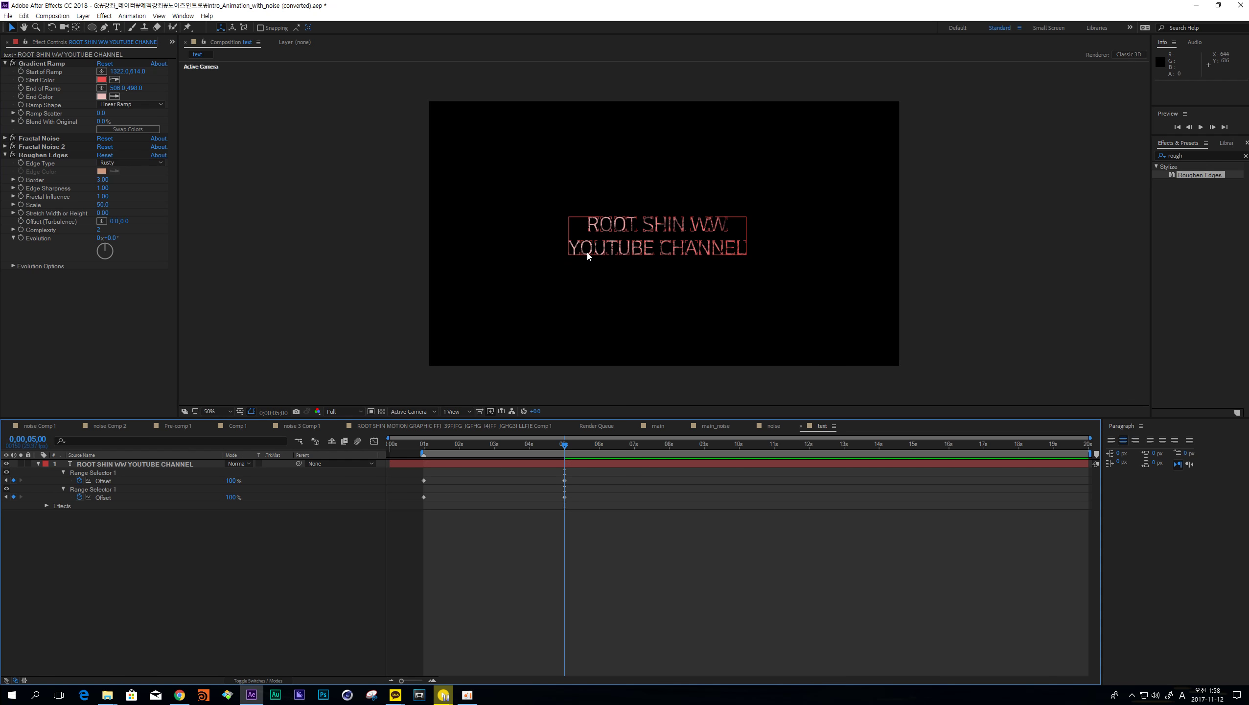
click(1101, 357)
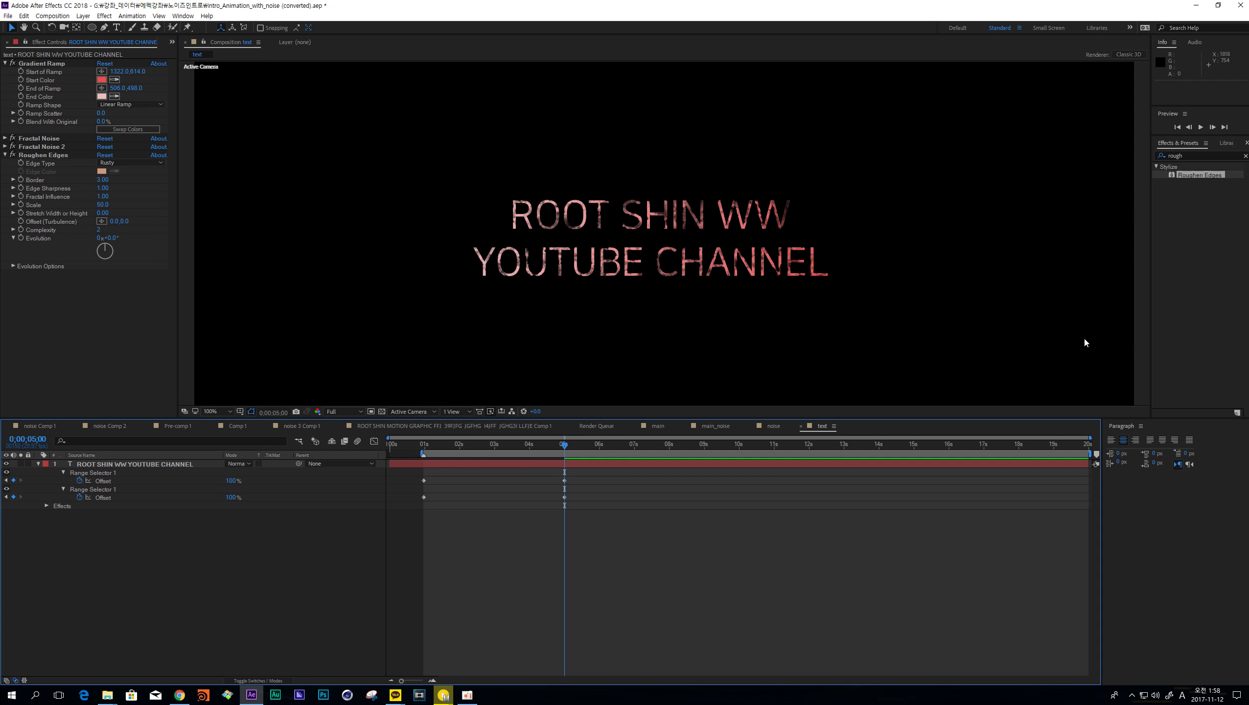
click(627, 263)
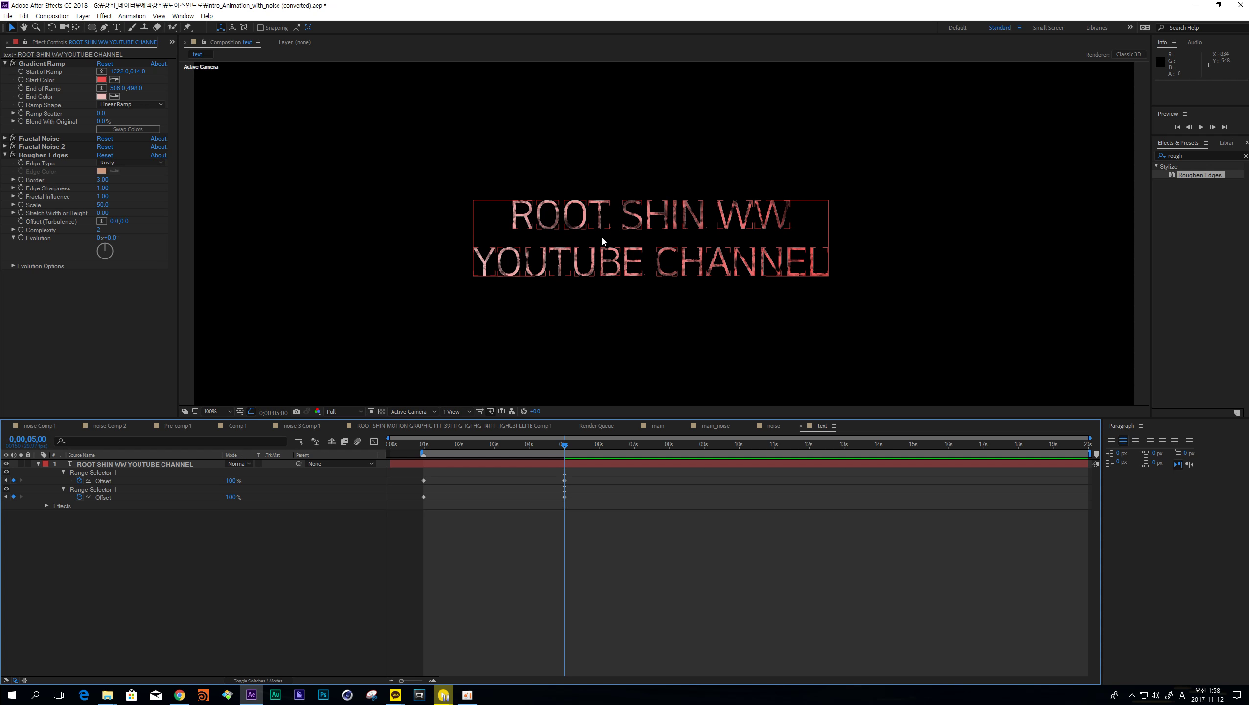
click(606, 179)
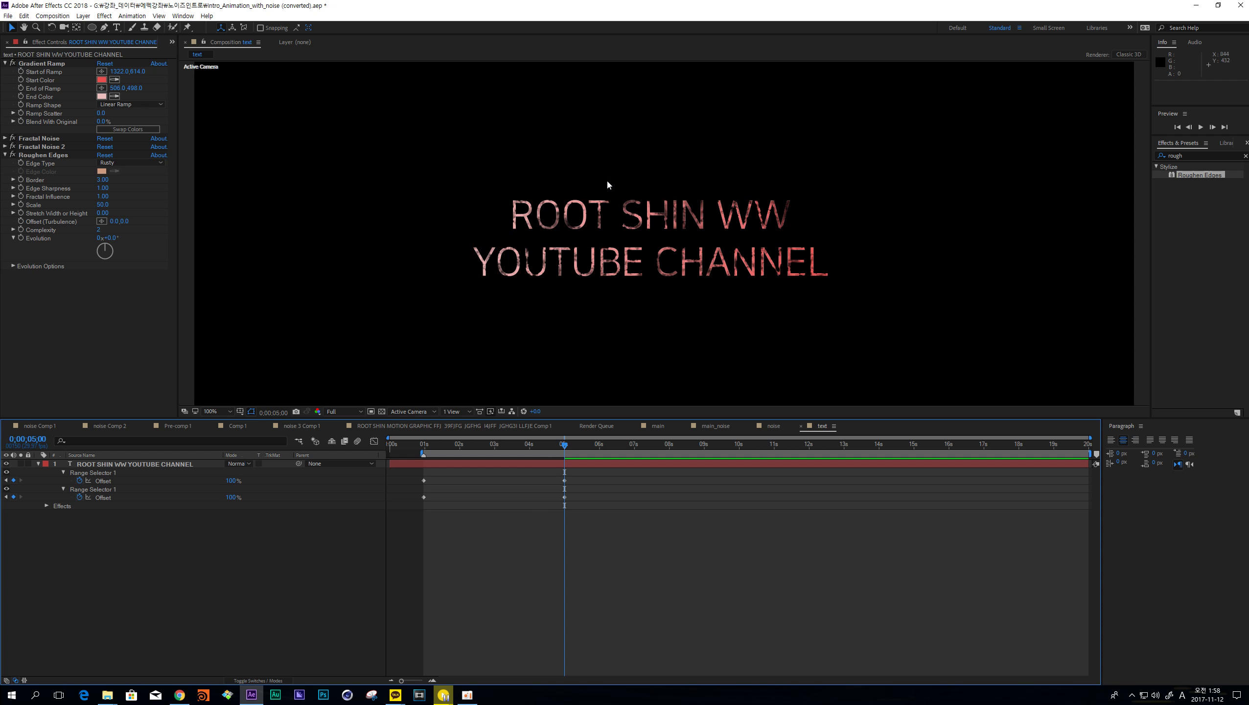